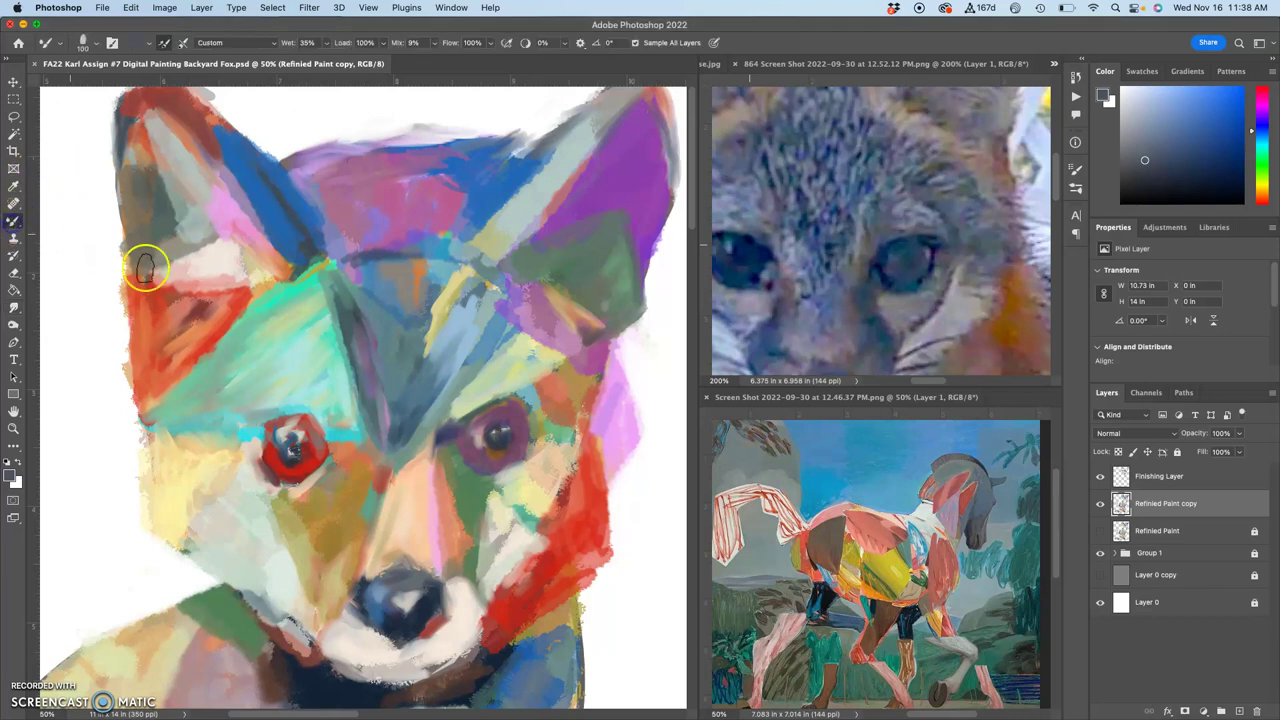
Blend sampled red and a brown picked from the fox reference photo into the red cheek patch with the Mixer Brush
left_click(562, 532, "alt")
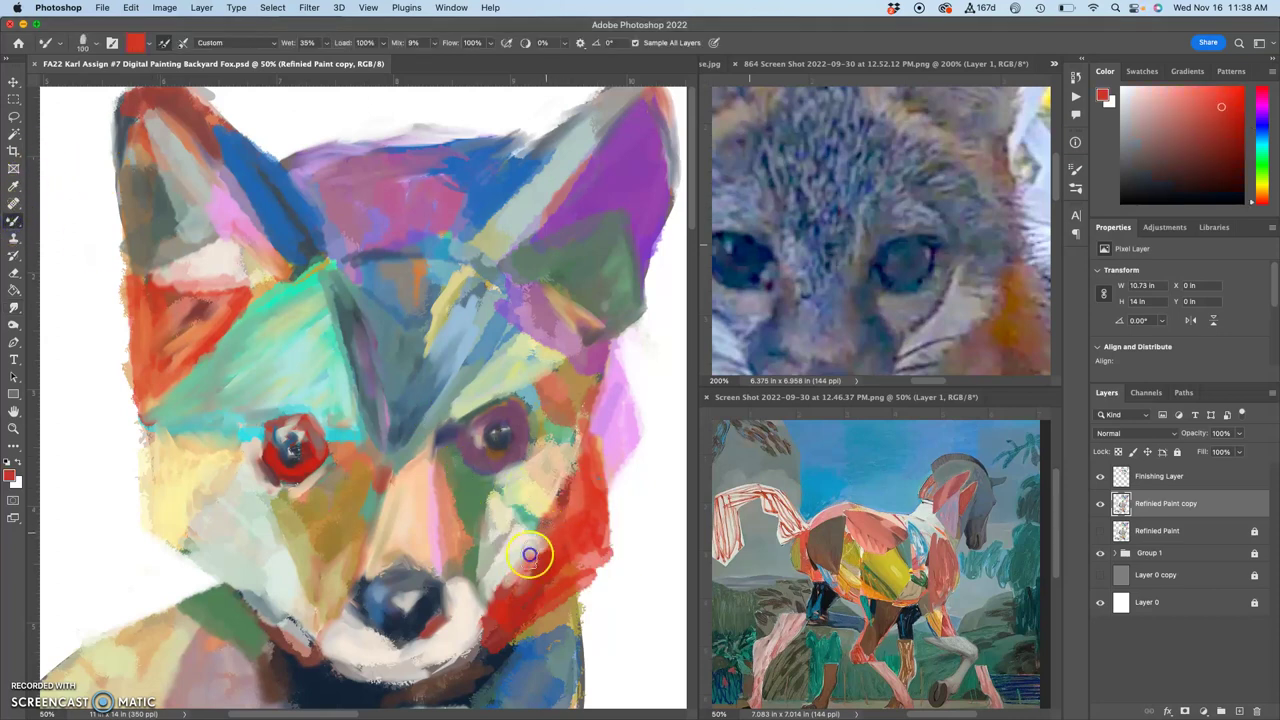
mouse_move(518, 567)
left_mouse_down()
mouse_move(531, 563)
mouse_move(521, 571)
left_mouse_up()
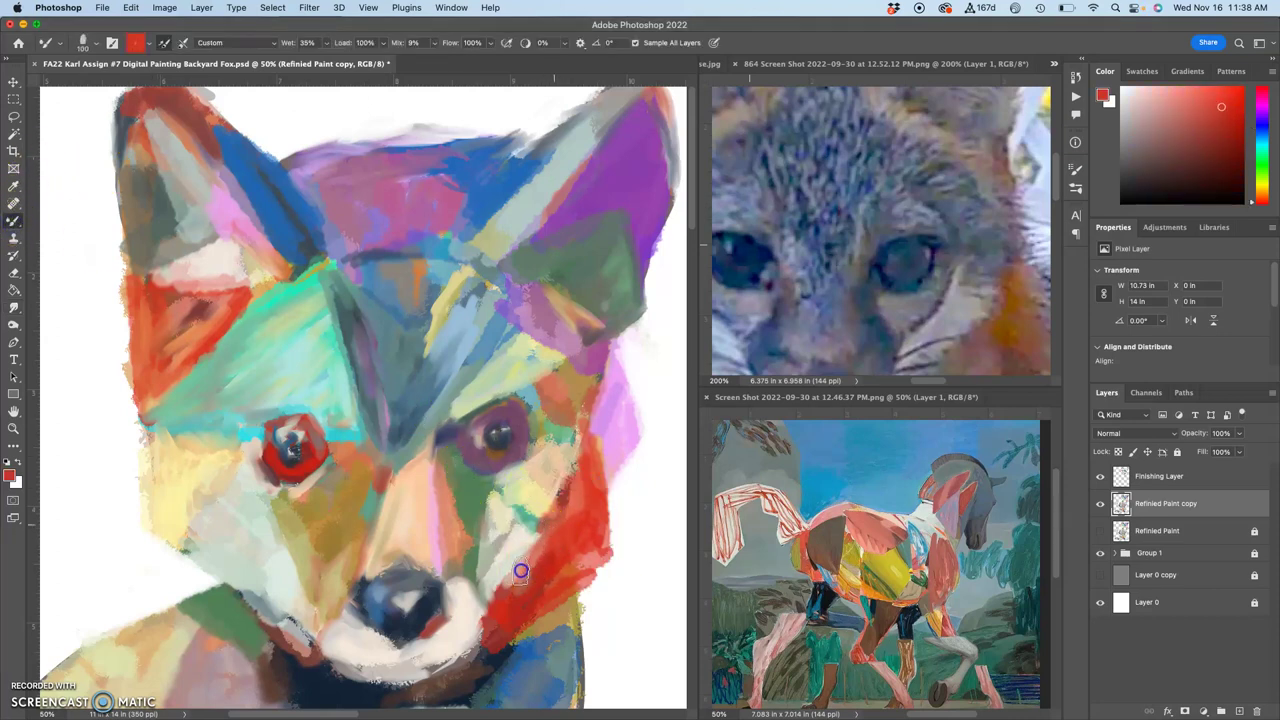
left_click(561, 395, "alt")
left_click(420, 271, "alt")
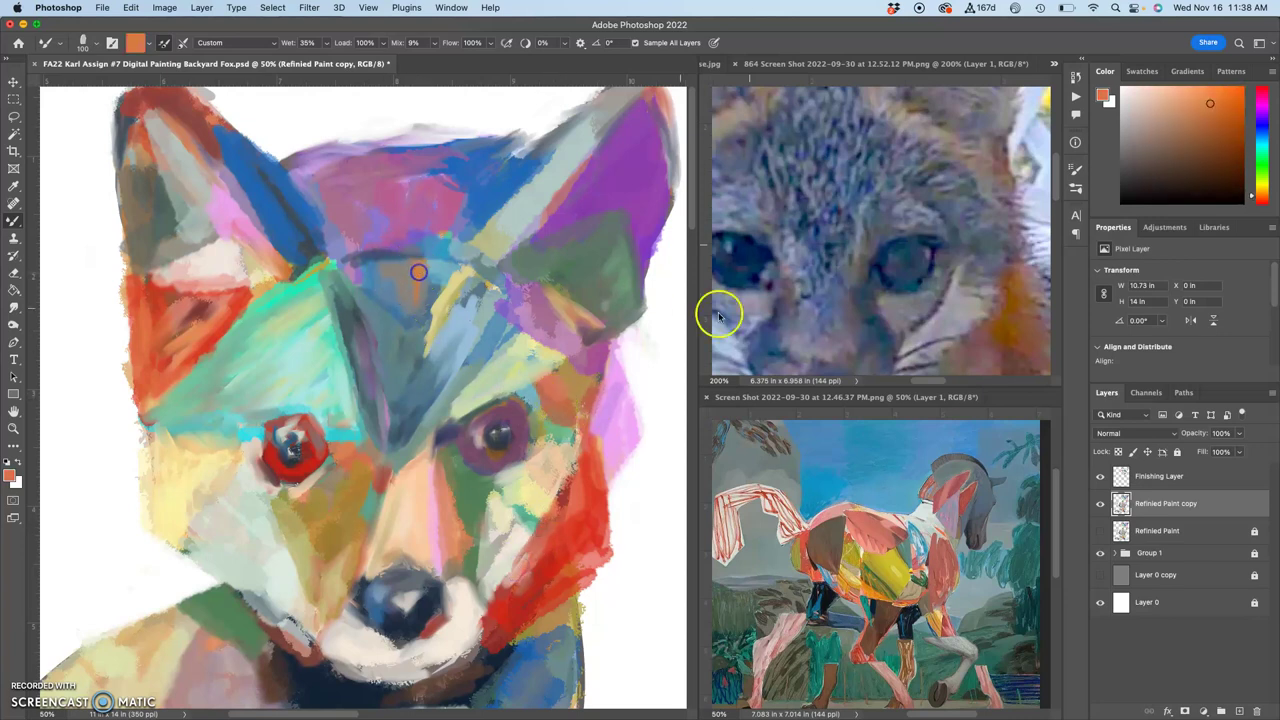
left_click(1010, 308, "alt")
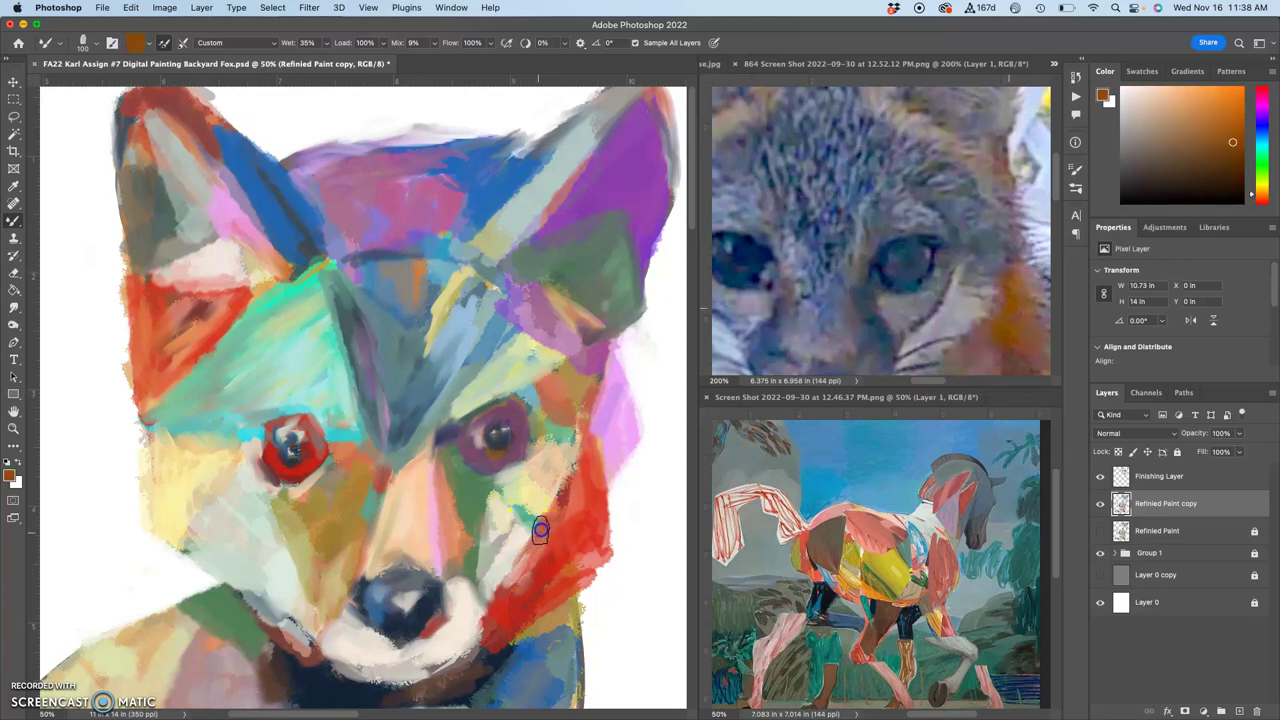
left_click_drag(601, 462, 601, 498)
mouse_move(604, 556)
left_mouse_down()
mouse_move(505, 636)
mouse_move(499, 606)
left_mouse_up()
Sample dark navy from the nose, lock the Refinied Paint copy layer and make Finishing Layer the active layer
left_click(355, 598, "alt")
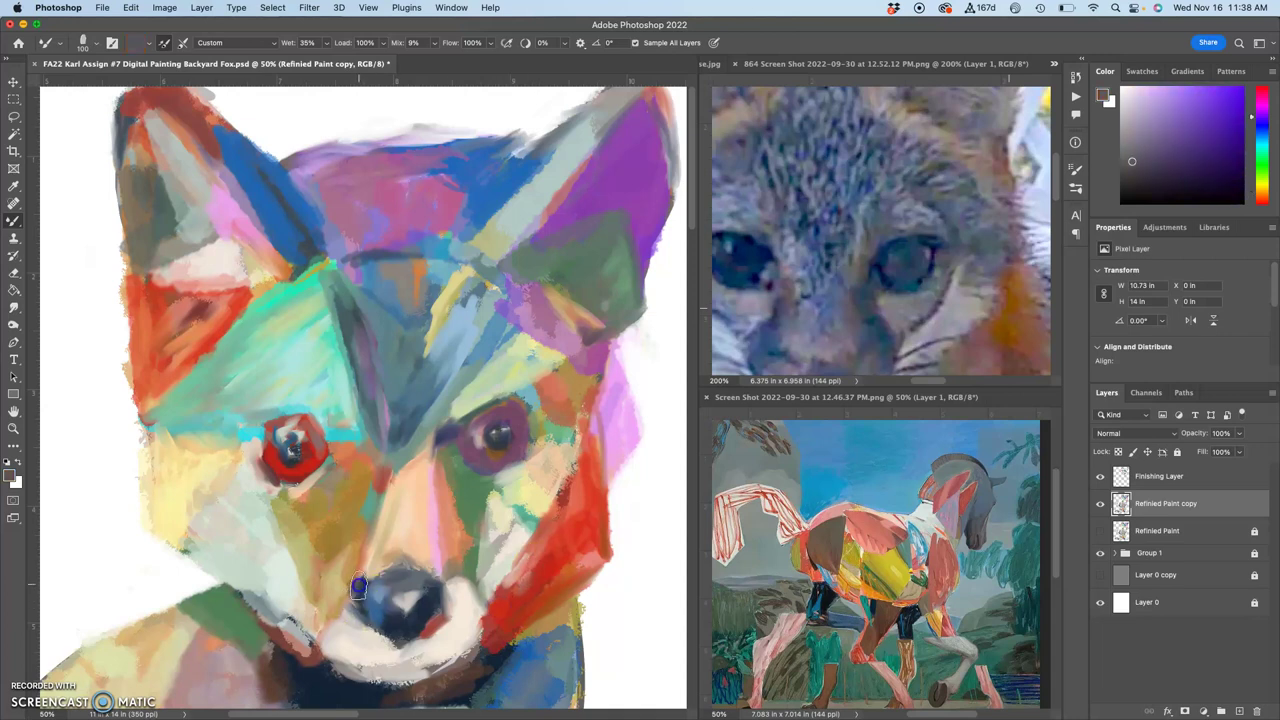
left_click(400, 608, "alt")
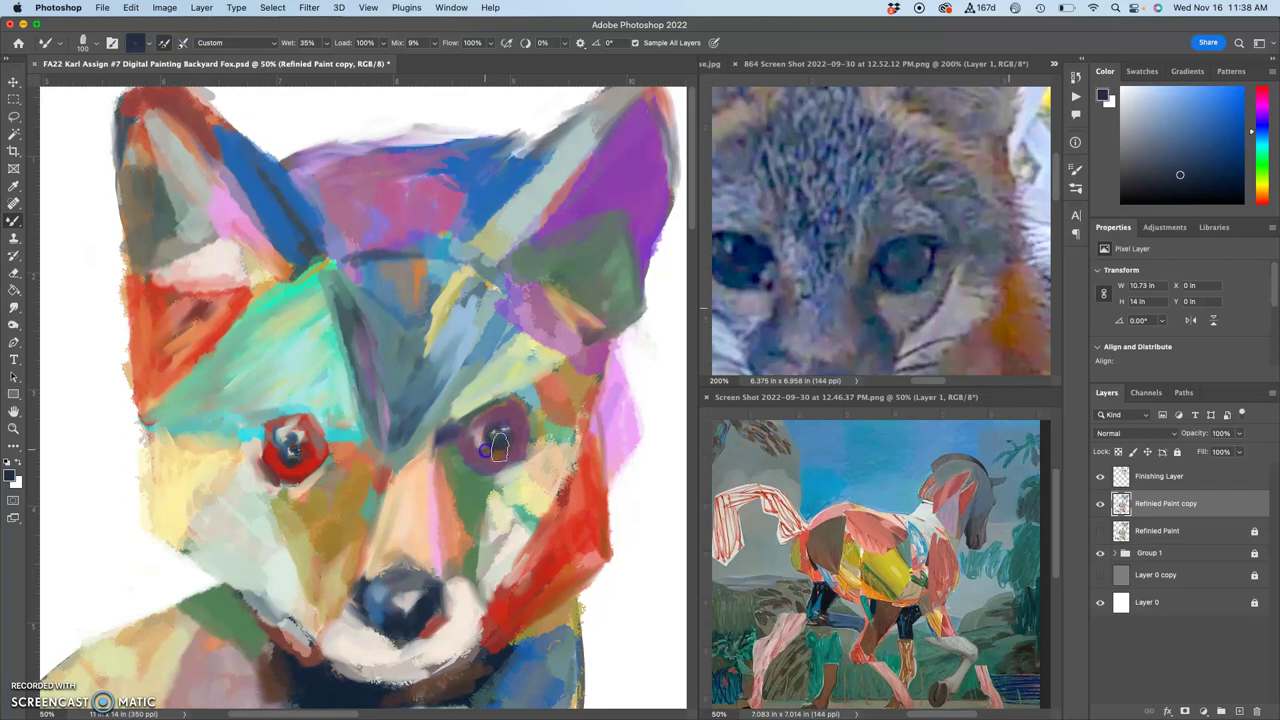
left_click(1165, 479)
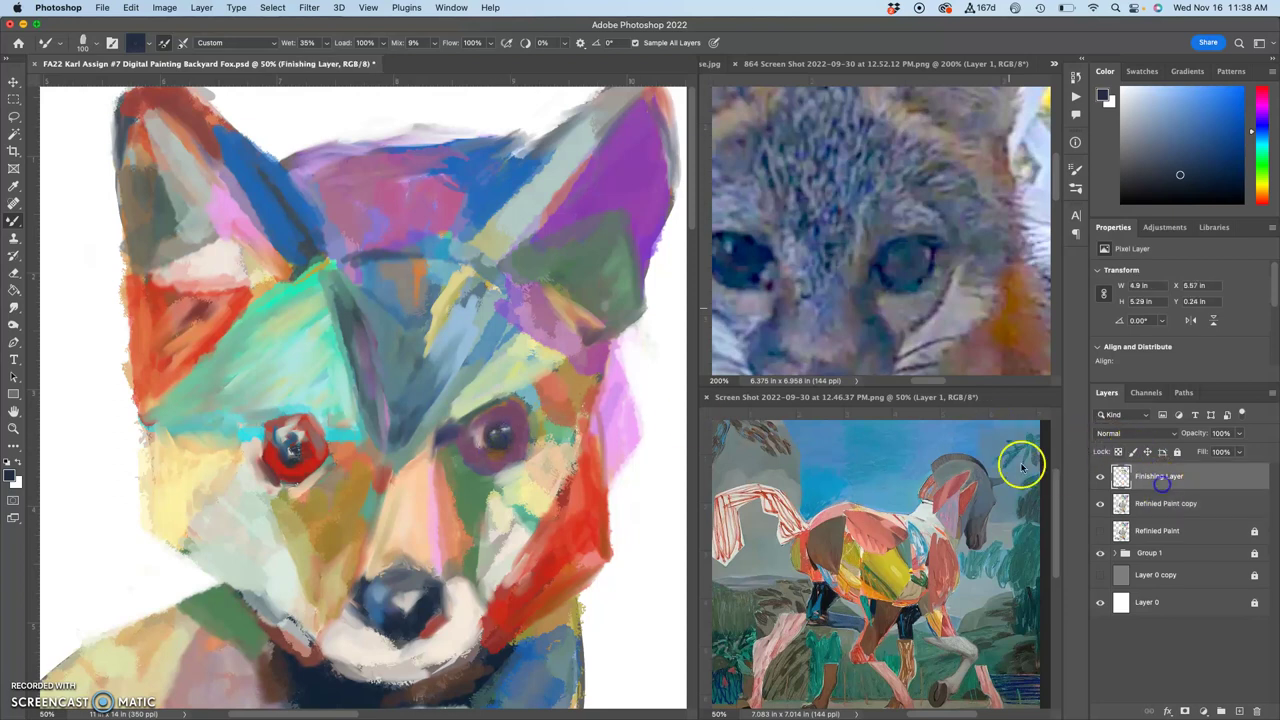
left_click(1190, 508)
left_click(1178, 453)
left_click(1190, 479)
Brush dark navy accents onto the purple eye, the green patch of the right ear and the inner side of the left ear
left_click_drag(490, 427, 507, 414)
mouse_move(567, 228)
left_mouse_down()
mouse_move(615, 174)
mouse_move(580, 186)
mouse_move(557, 209)
mouse_move(637, 177)
mouse_move(627, 248)
mouse_move(643, 281)
left_mouse_up()
left_click(247, 231)
mouse_move(247, 231)
left_mouse_down()
mouse_move(254, 220)
mouse_move(273, 254)
left_mouse_up()
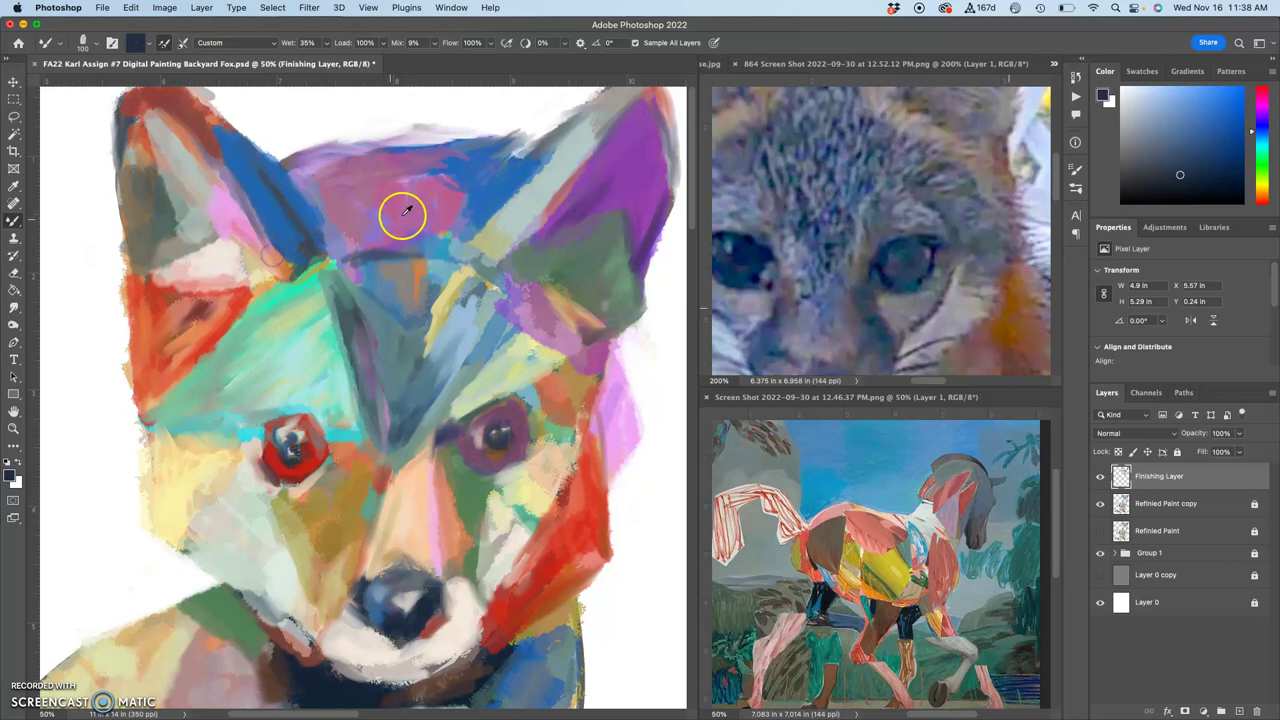
Paint sampled light and deep blues along the left ear's blue band and into its grey-green inner patch
left_click(286, 206, "alt")
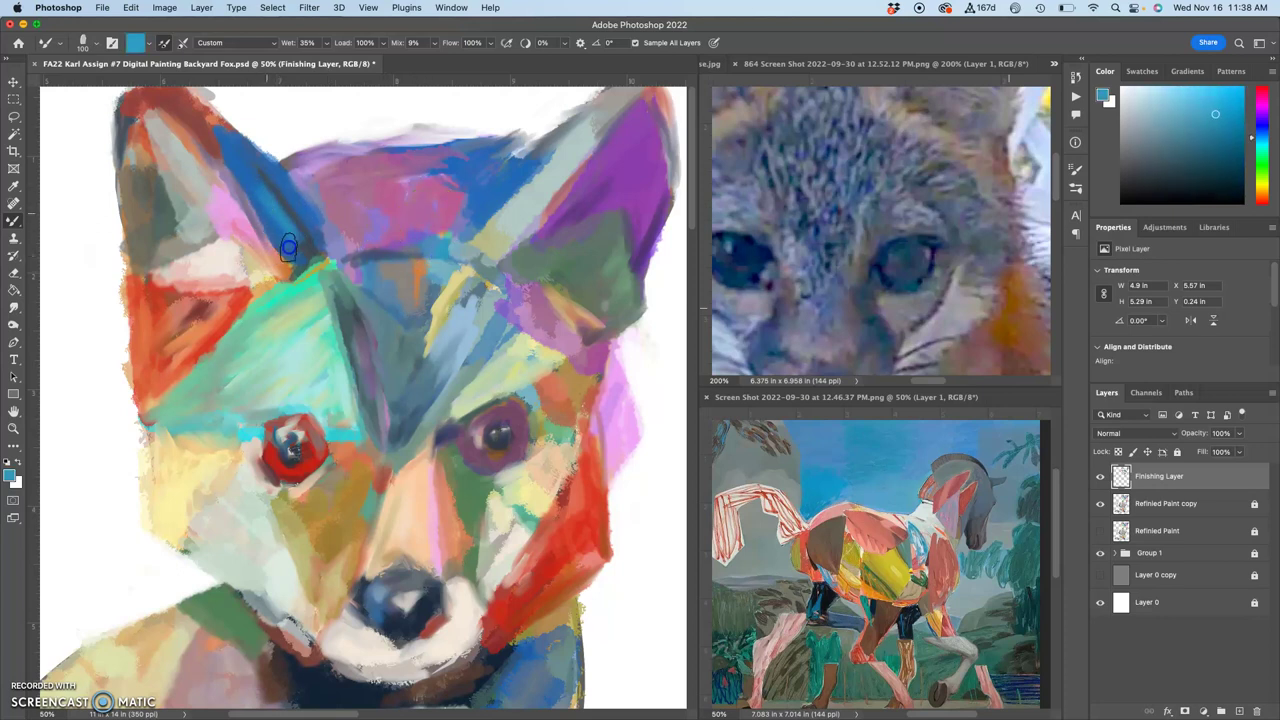
left_click(306, 218, "alt")
left_click_drag(228, 137, 258, 172)
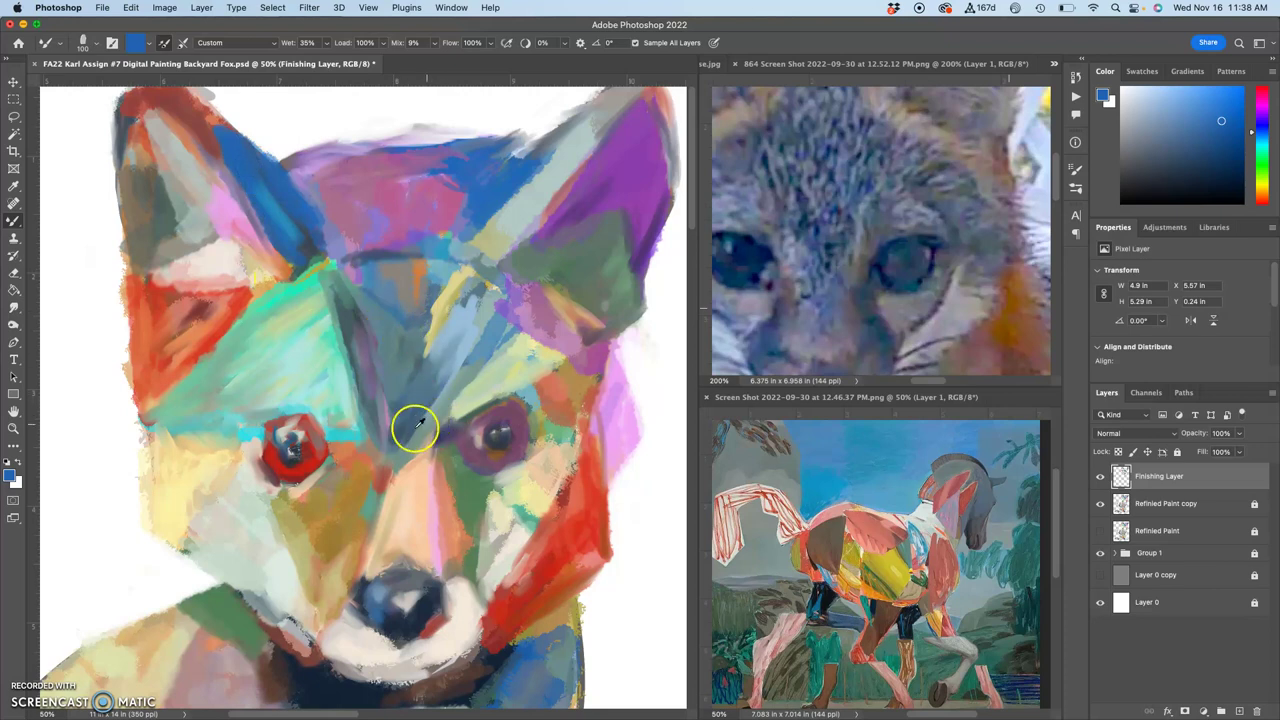
left_click(300, 258, "alt")
left_click_drag(302, 265, 293, 273)
mouse_move(177, 226)
left_mouse_down()
mouse_move(163, 199)
mouse_move(157, 160)
mouse_move(156, 215)
left_mouse_up()
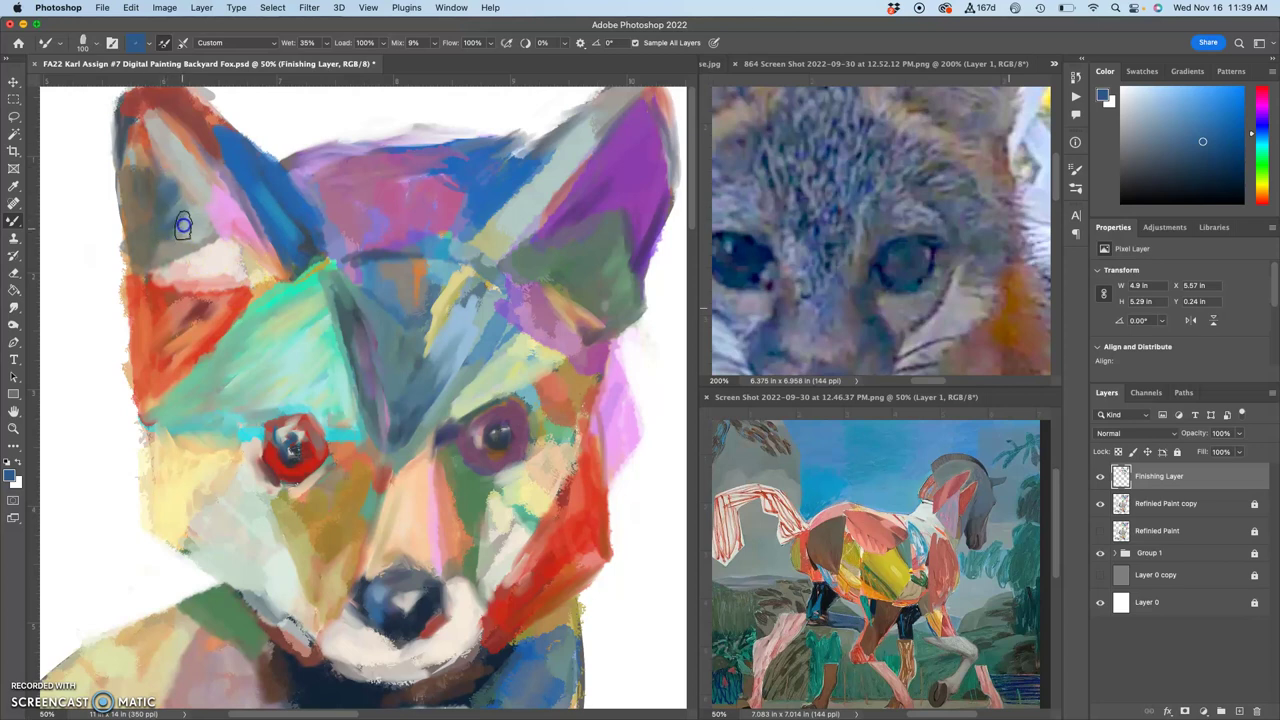
Blend sampled tones along the right ear's purple patch where it meets the pale grey band
left_click(597, 162, "alt")
left_click(597, 162, "alt")
left_click_drag(609, 126, 545, 208)
left_click(640, 248, "alt")
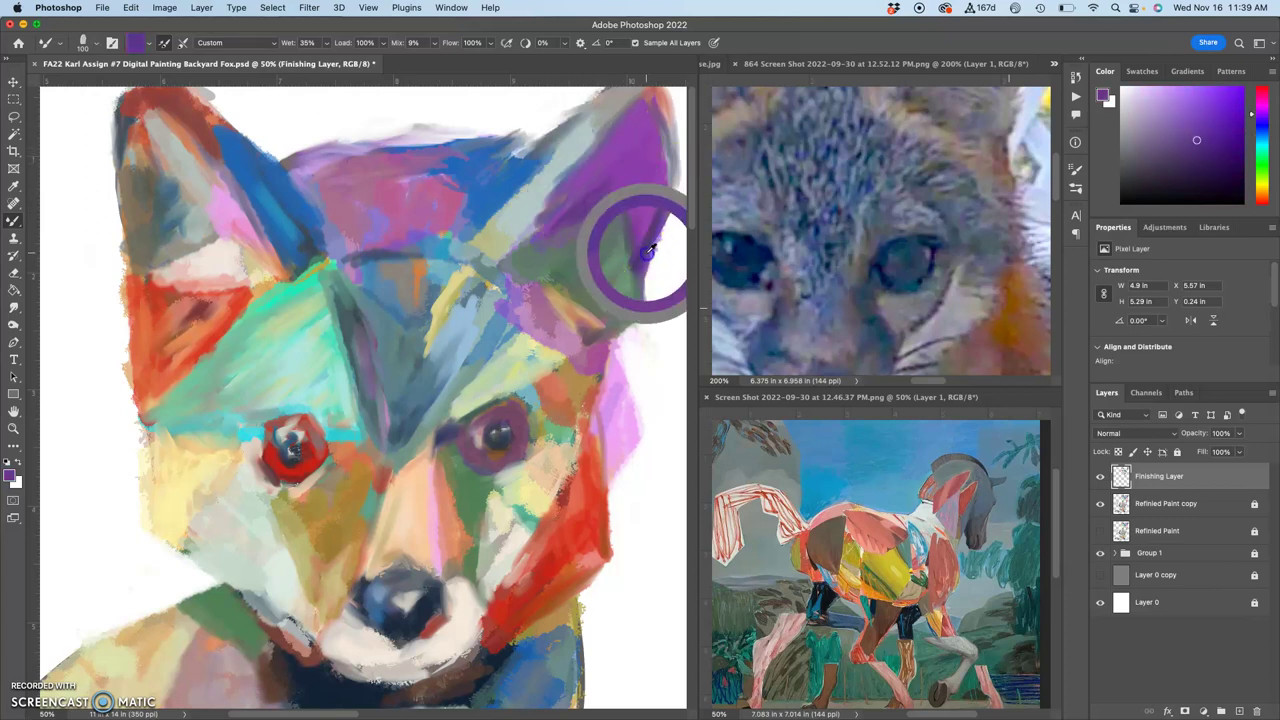
left_click(560, 185)
Lighten the right ear's pale band with sampled grey, soft yellow and white strokes
left_click(523, 200, "alt")
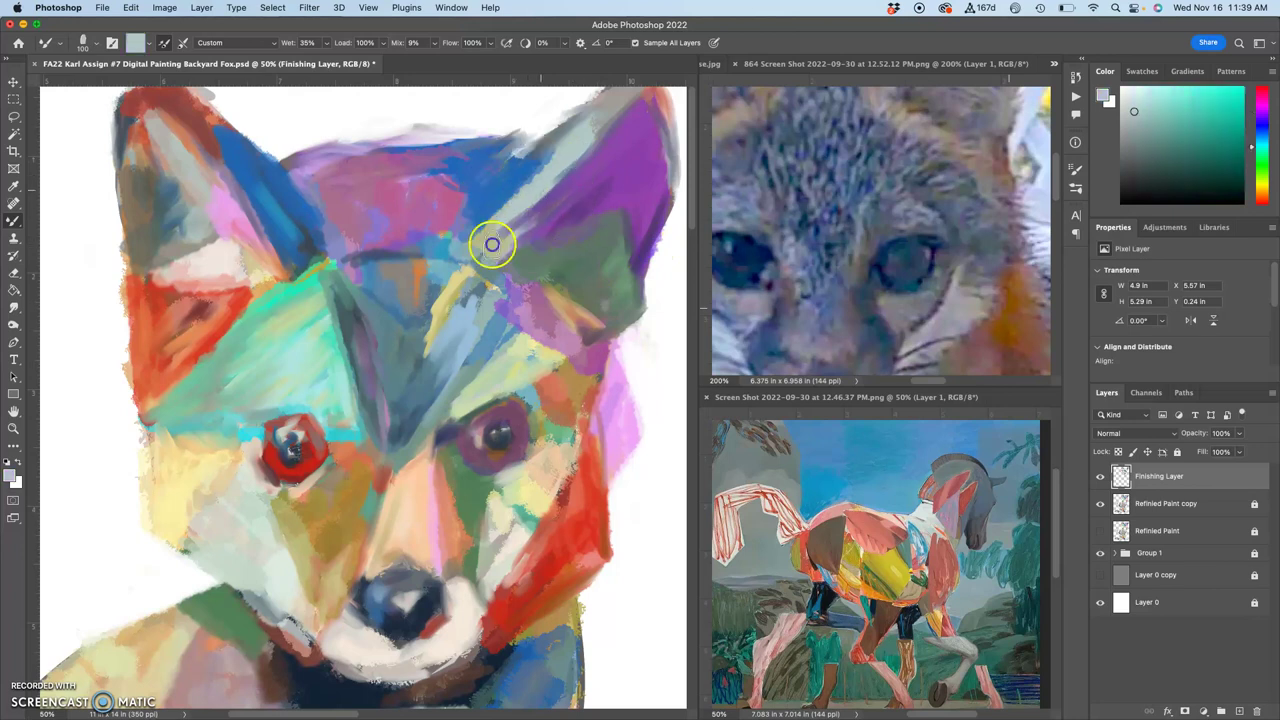
left_click(524, 216)
left_click(482, 240, "alt")
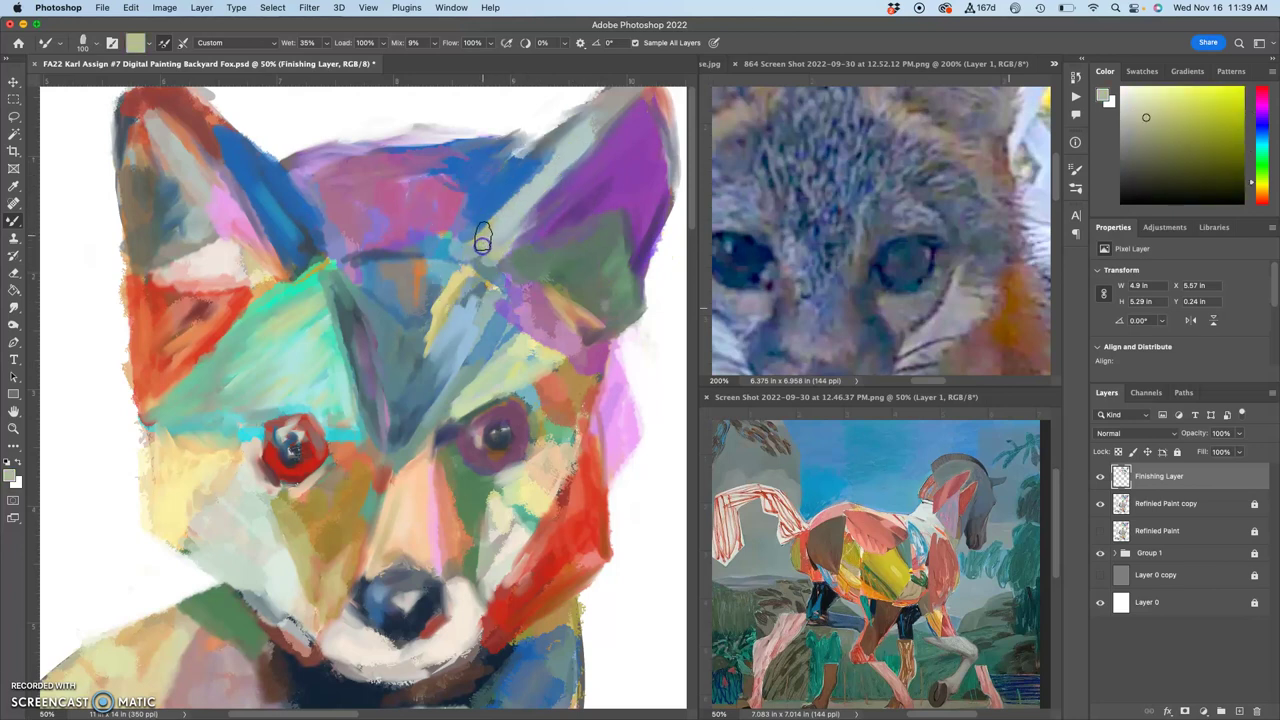
left_click(455, 272, "alt")
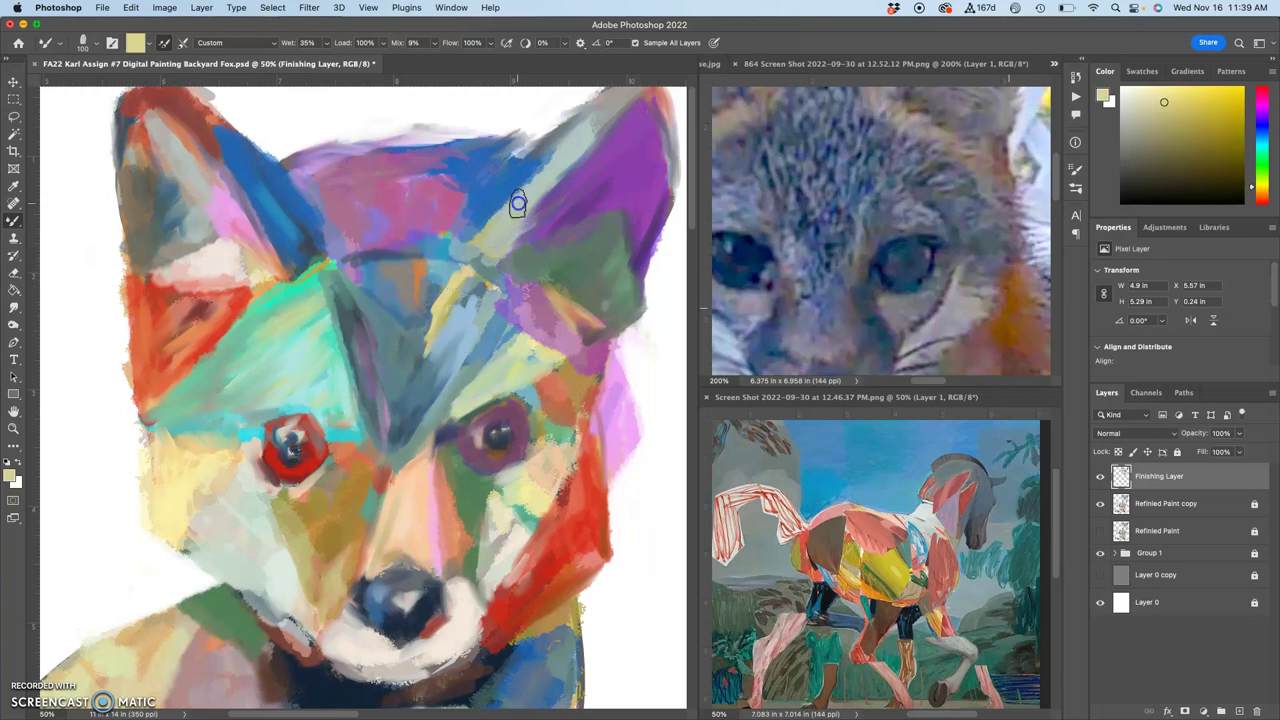
left_click(499, 89, "alt")
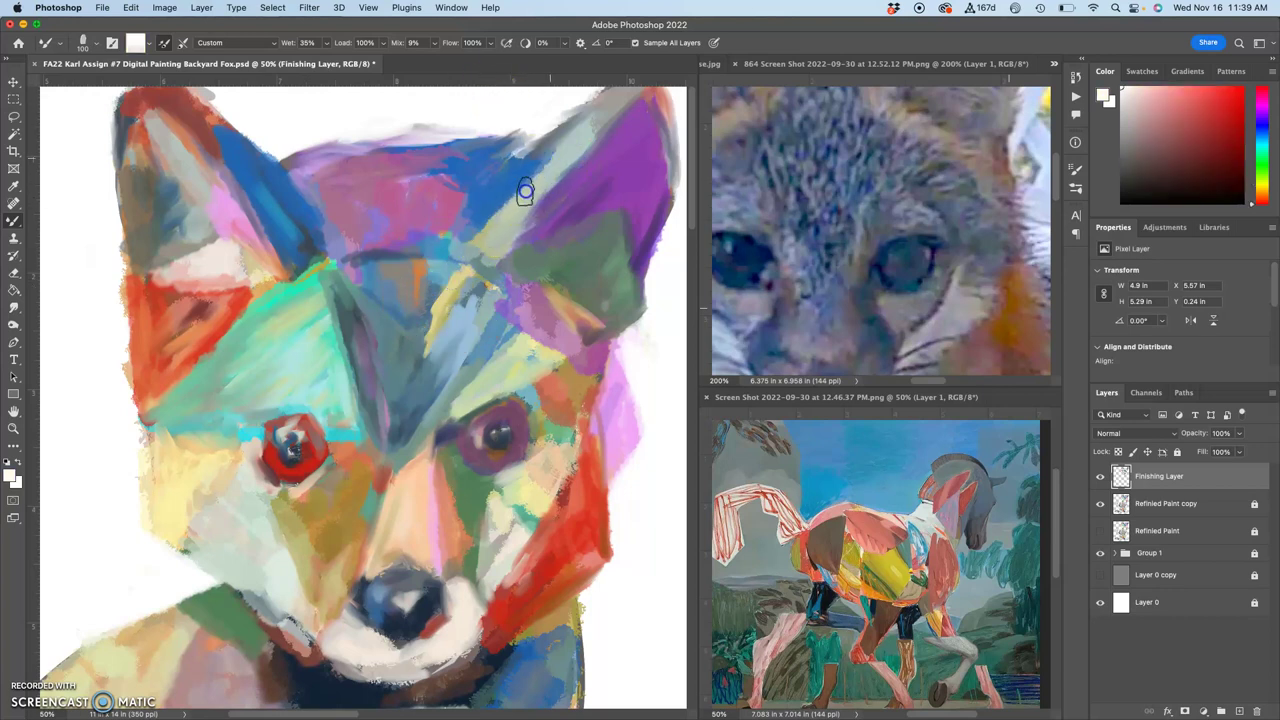
left_click_drag(567, 150, 603, 128)
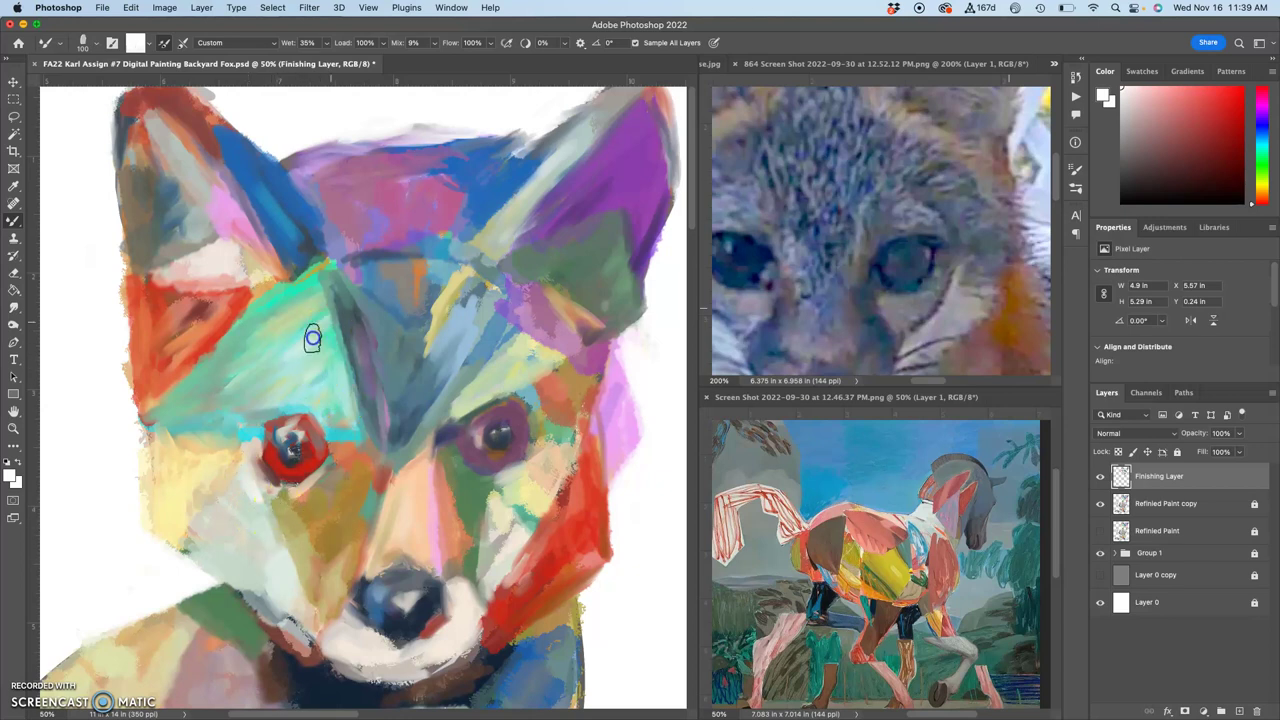
Brush white highlights into the mint-green forehead patch above the red eye
mouse_move(341, 358)
left_mouse_down()
mouse_move(293, 379)
mouse_move(330, 355)
mouse_move(267, 379)
mouse_move(318, 319)
mouse_move(268, 347)
left_mouse_up()
left_click(254, 344, "alt")
mouse_move(310, 303)
left_mouse_down()
mouse_move(277, 340)
mouse_move(318, 327)
mouse_move(272, 354)
mouse_move(316, 345)
mouse_move(274, 373)
mouse_move(302, 328)
left_mouse_up()
left_click(280, 371, "alt")
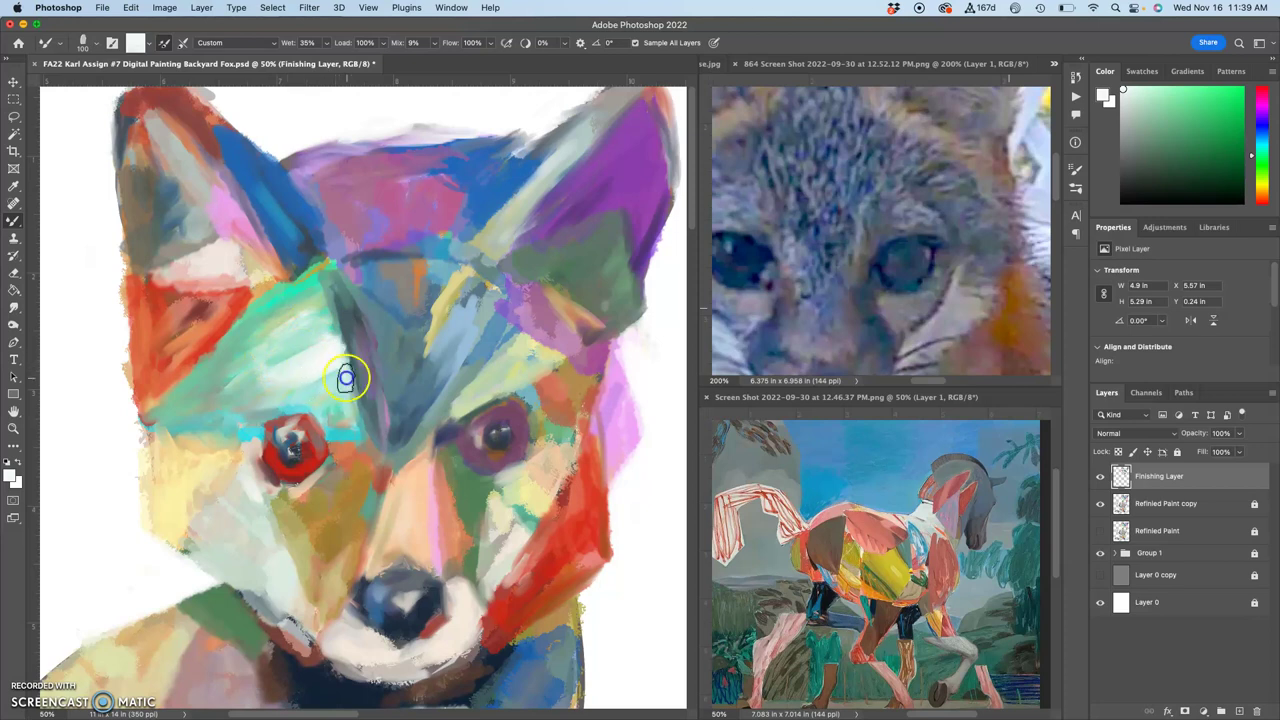
left_click(327, 379, "alt")
Rework the yellow and blue-grey strokes of the forehead between the eyes and right ear using colours sampled from the painting
left_click_drag(471, 486, 421, 360)
left_click(468, 562, "alt")
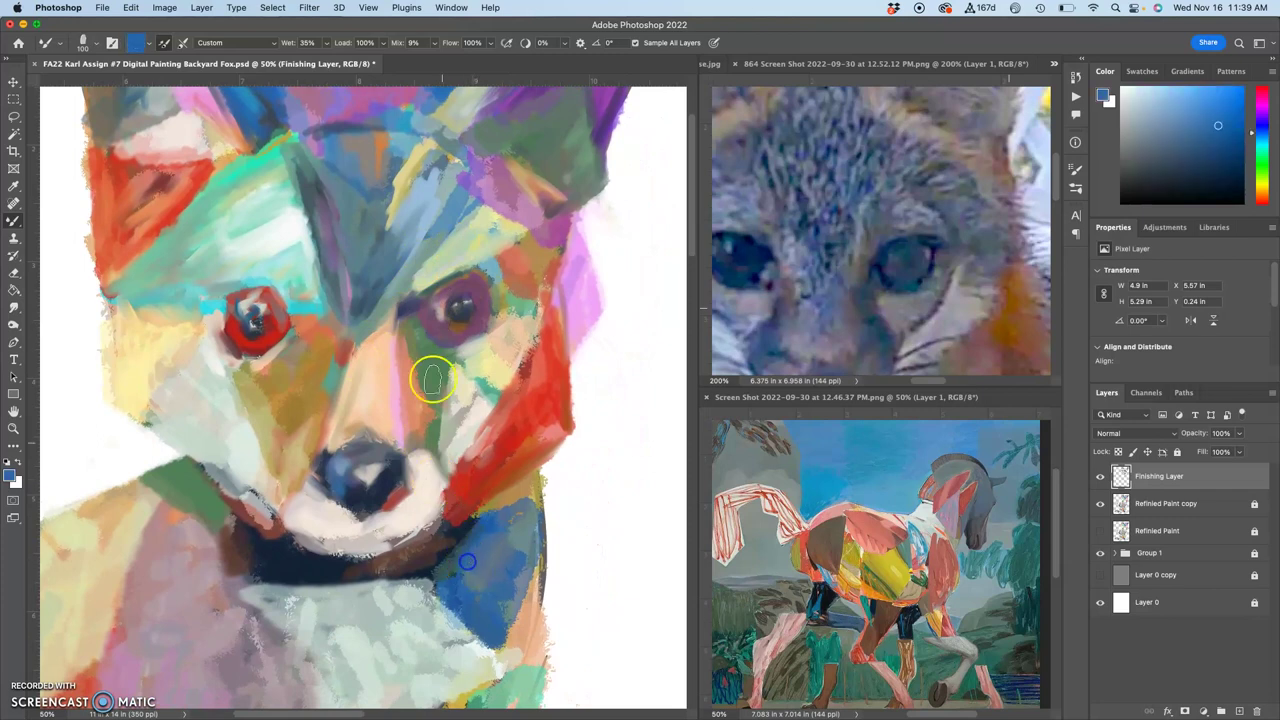
left_click(404, 177, "alt")
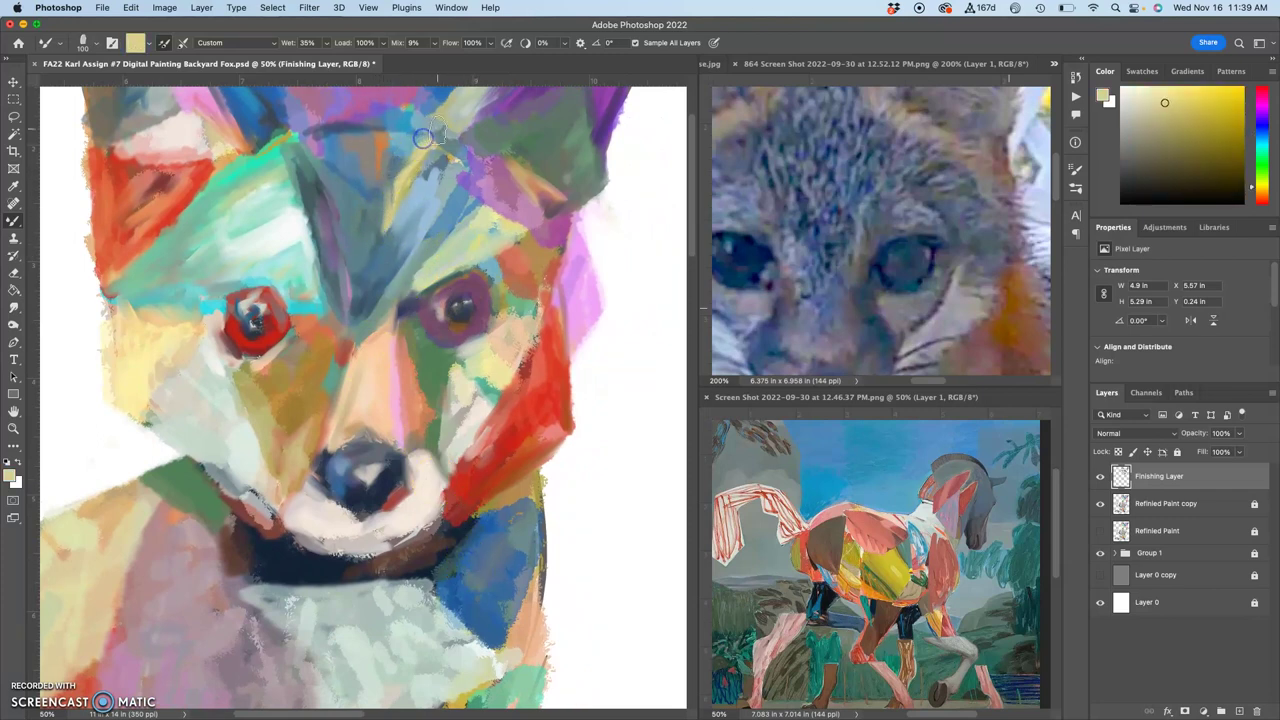
left_click(431, 161, "alt")
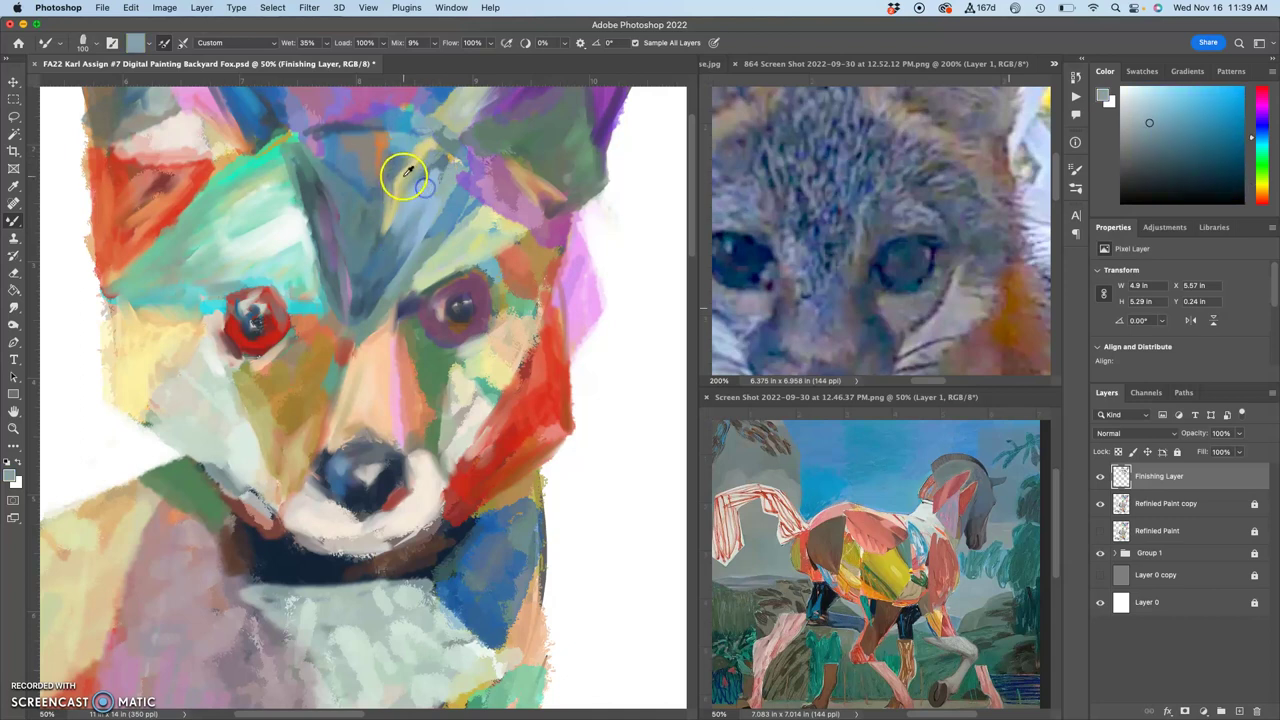
left_click(404, 175, "alt")
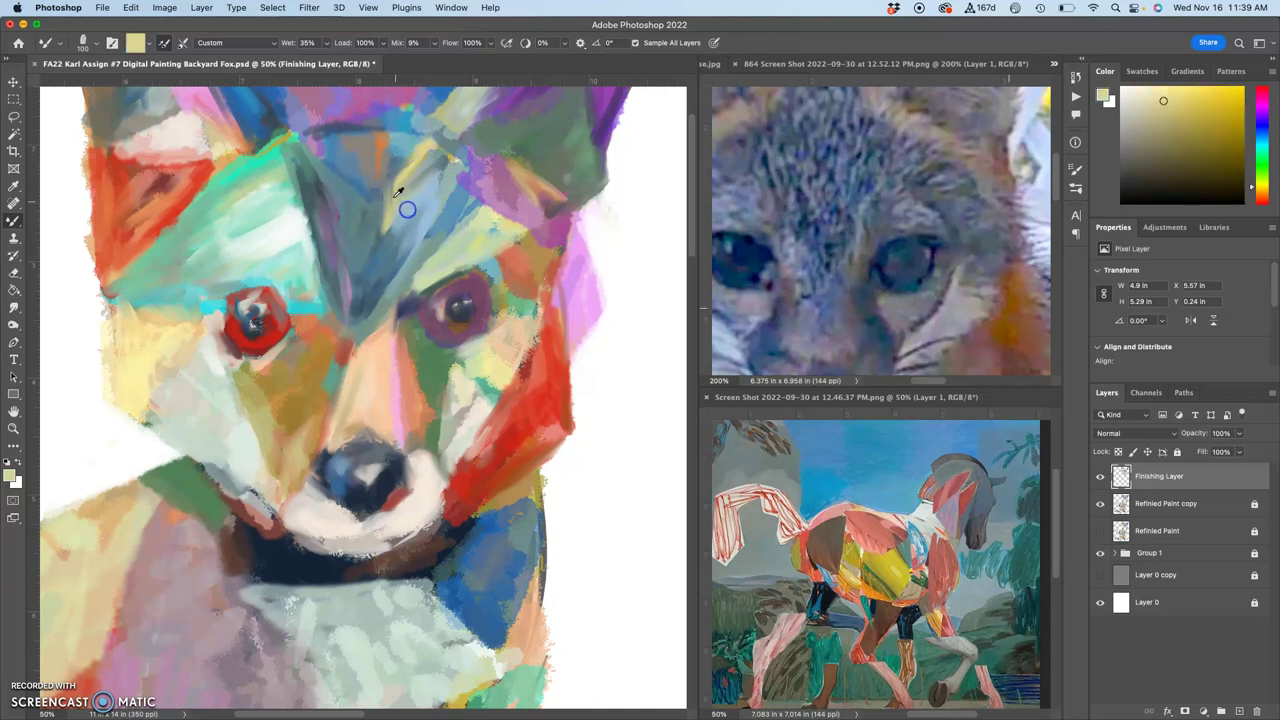
left_click(418, 170, "alt")
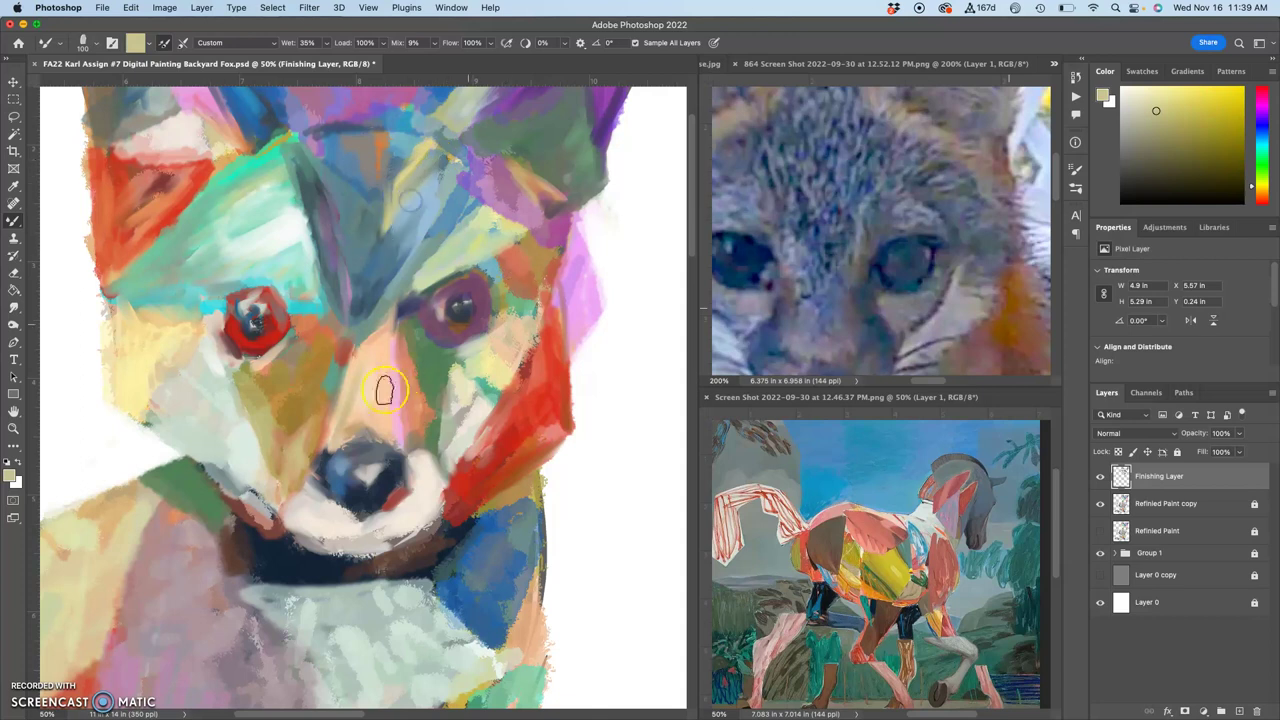
Paint sampled tan, dark blue-grey and magenta into the purple patch at the base of the right ear
left_click(550, 200, "alt")
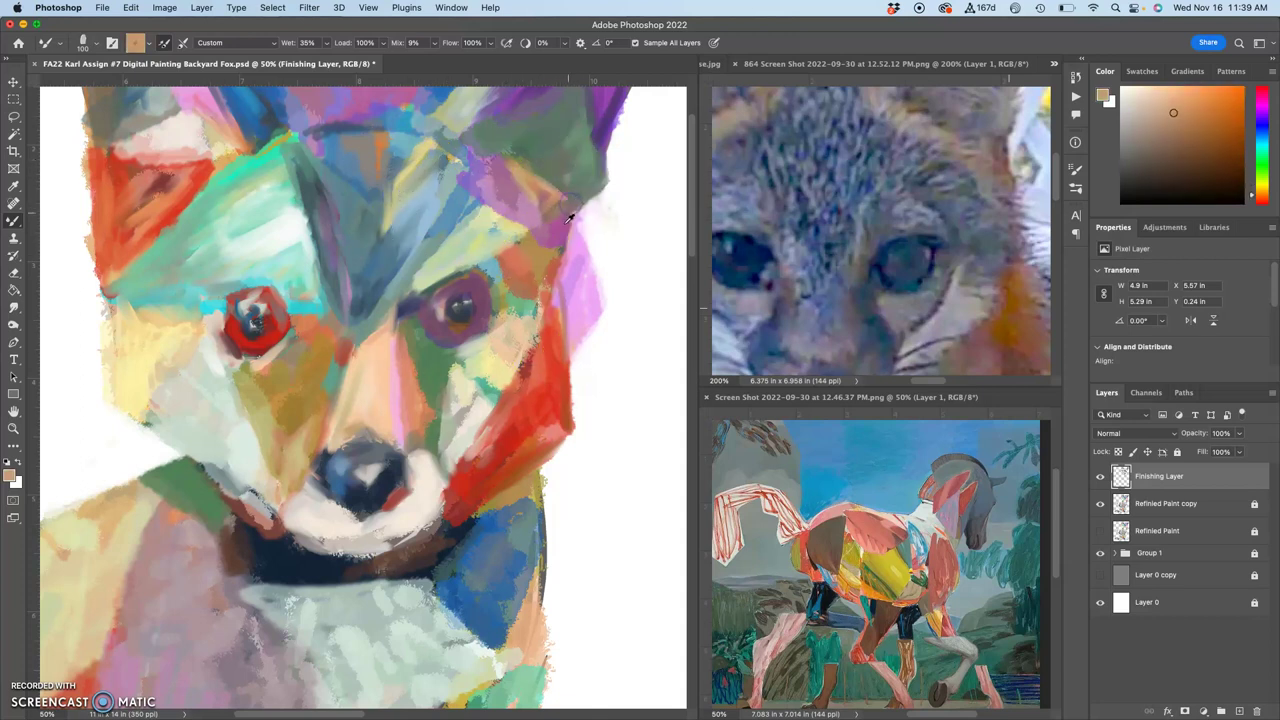
left_click(462, 308, "alt")
left_click(562, 215)
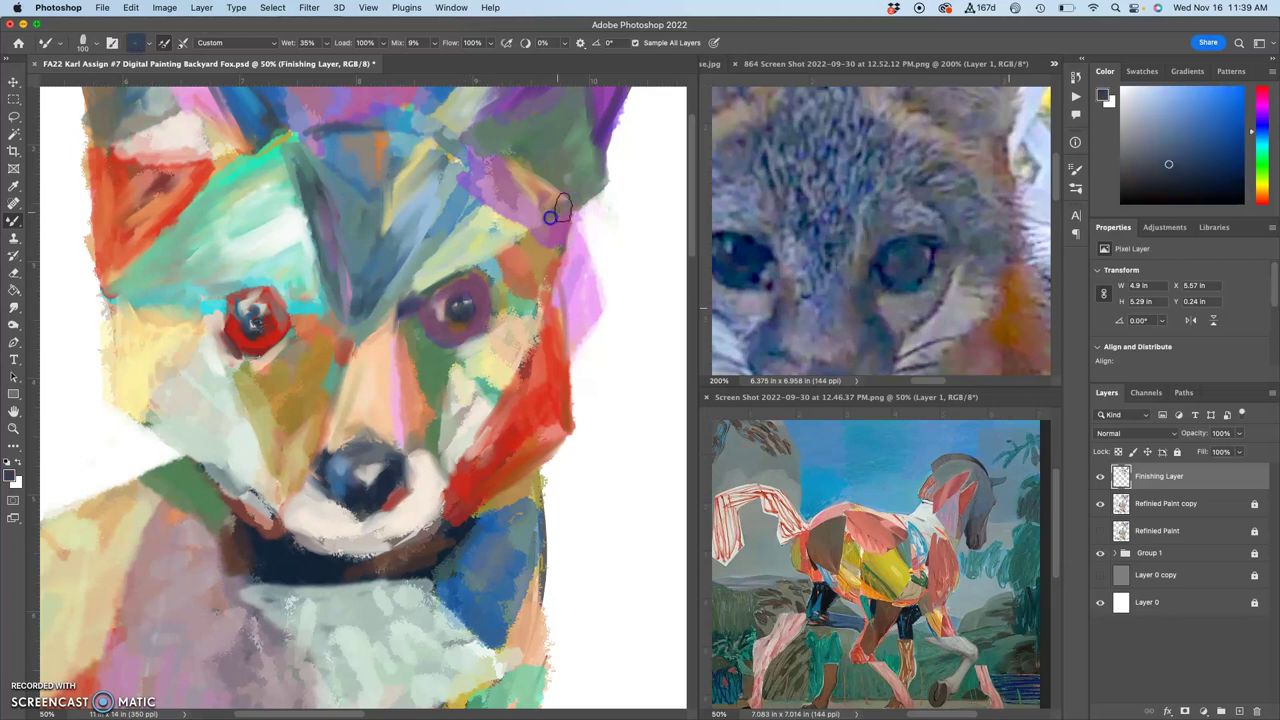
left_click(558, 220, "alt")
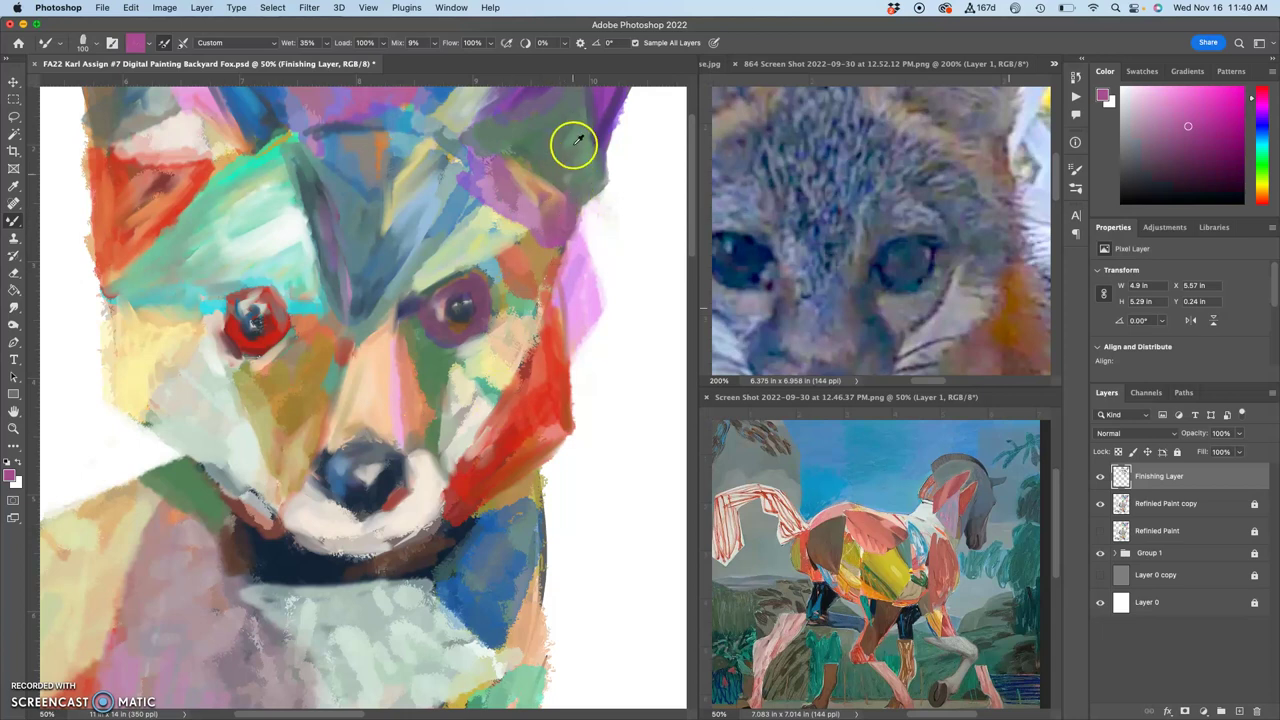
Sample purple from the right ear and brush it into the dark shadow beneath the chin
left_click(603, 123, "alt")
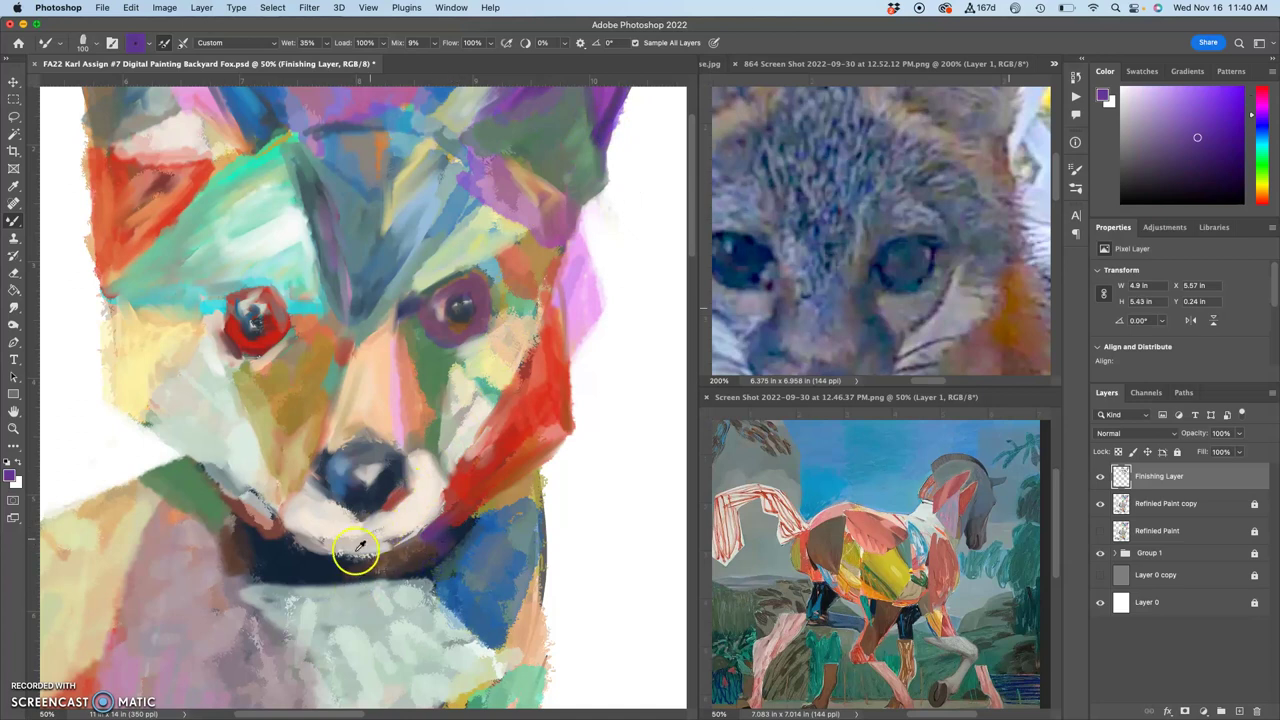
left_click(601, 130, "alt")
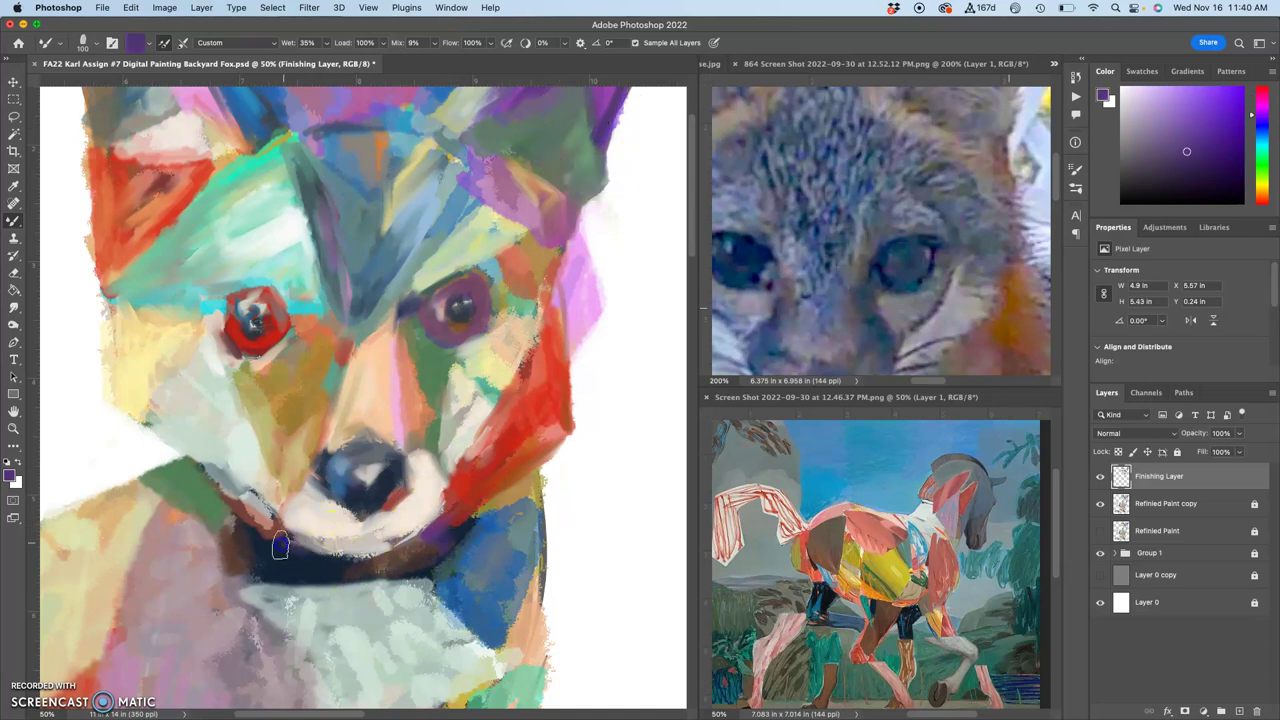
mouse_move(301, 560)
left_mouse_down()
mouse_move(268, 554)
mouse_move(287, 581)
left_mouse_up()
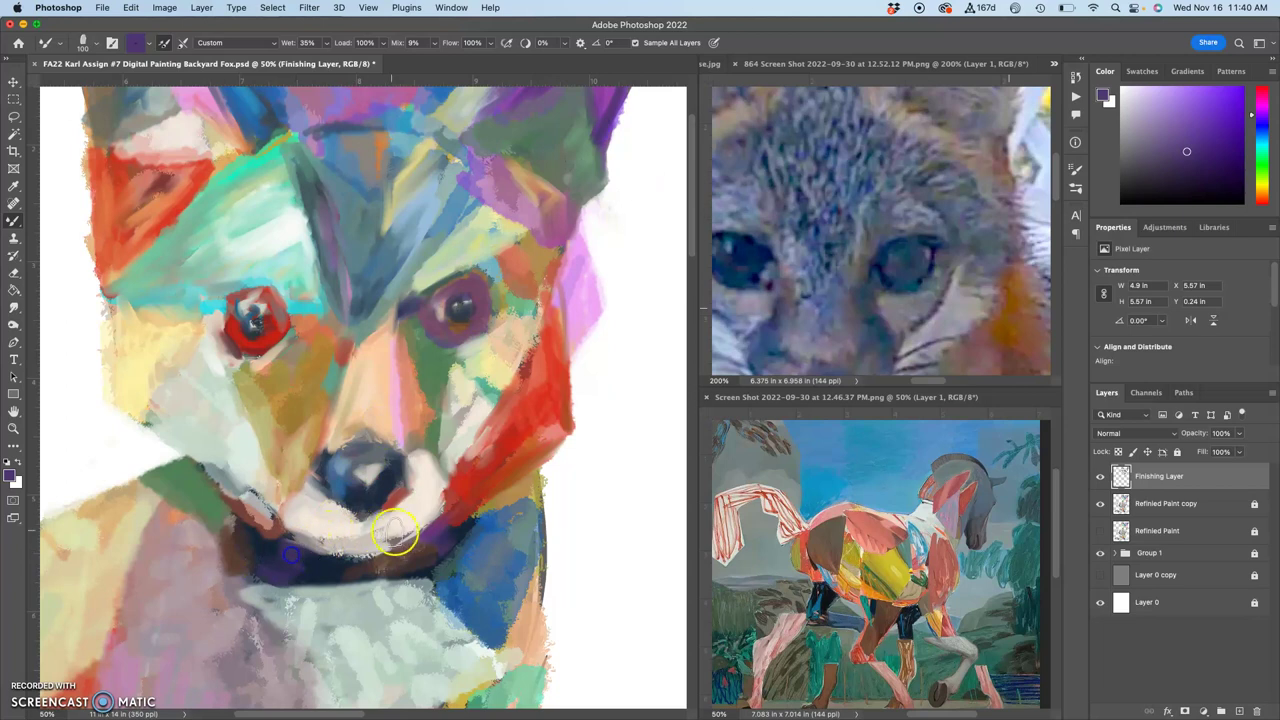
left_click_drag(360, 551, 406, 457)
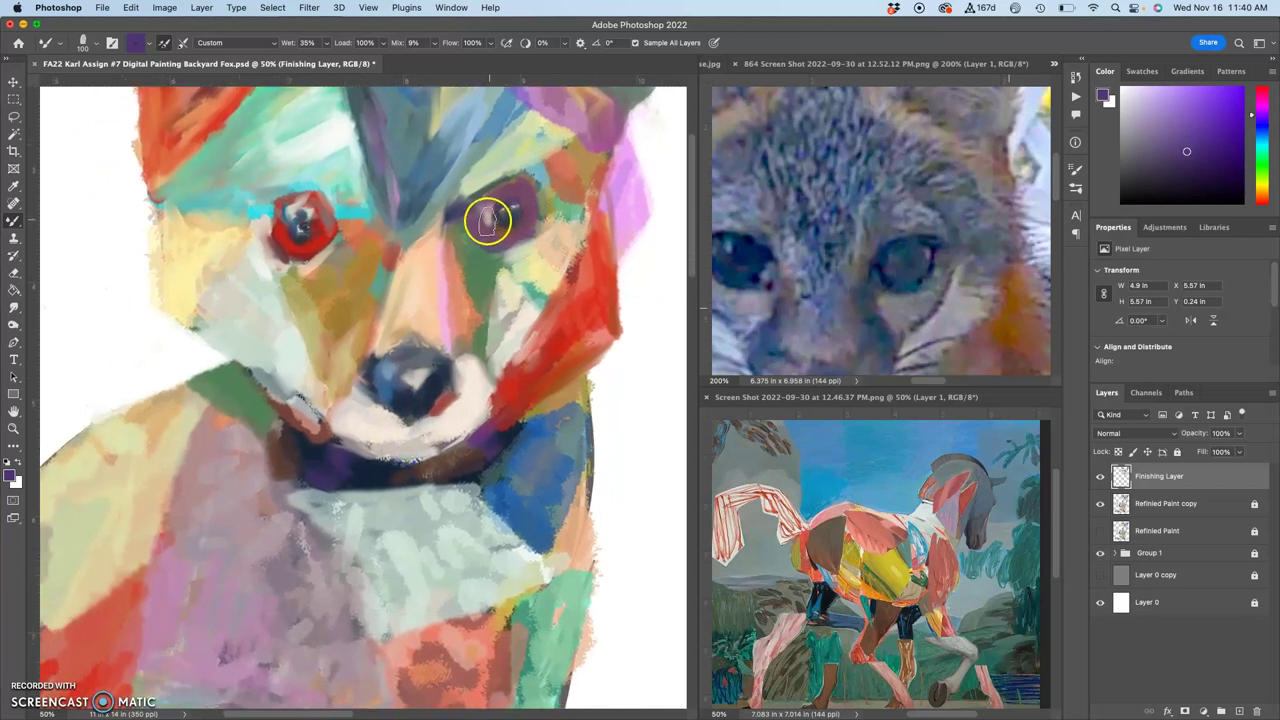
Deepen the purple eye with purple around the iris and sampled dark navy along its rim and upper lid
left_click_drag(482, 221, 486, 236)
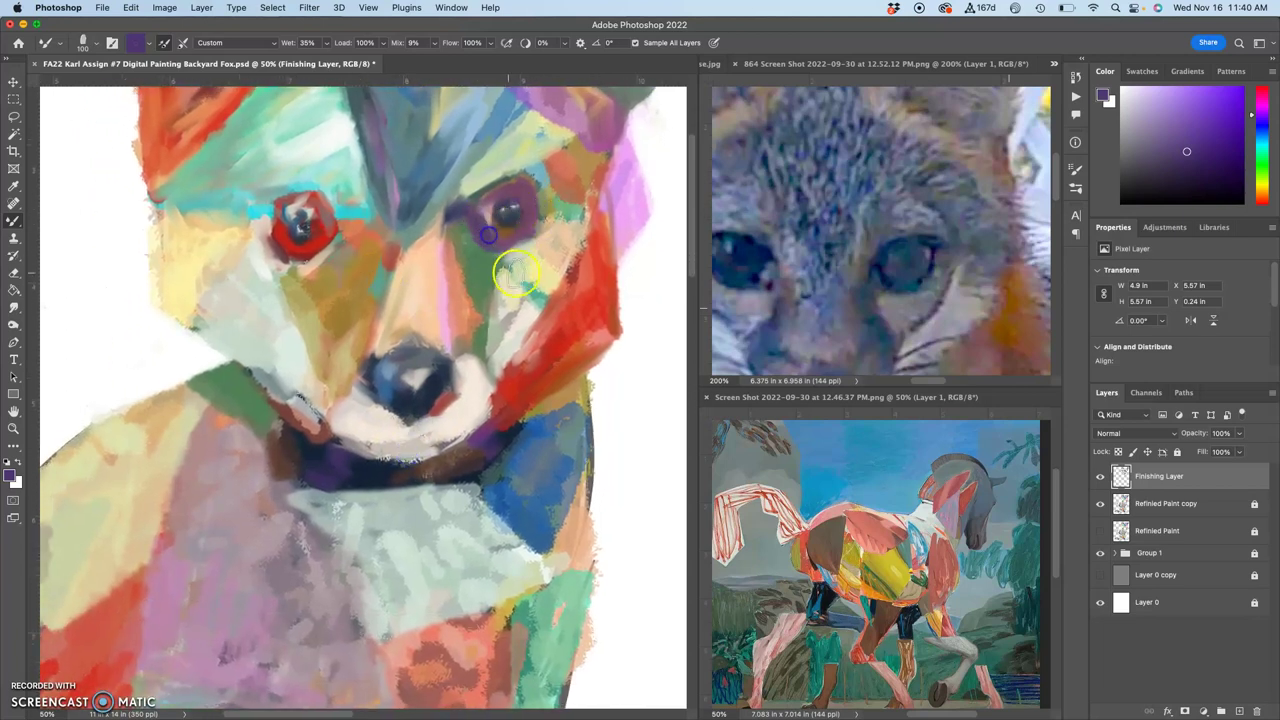
left_click(414, 380, "alt")
left_click_drag(508, 220, 484, 232)
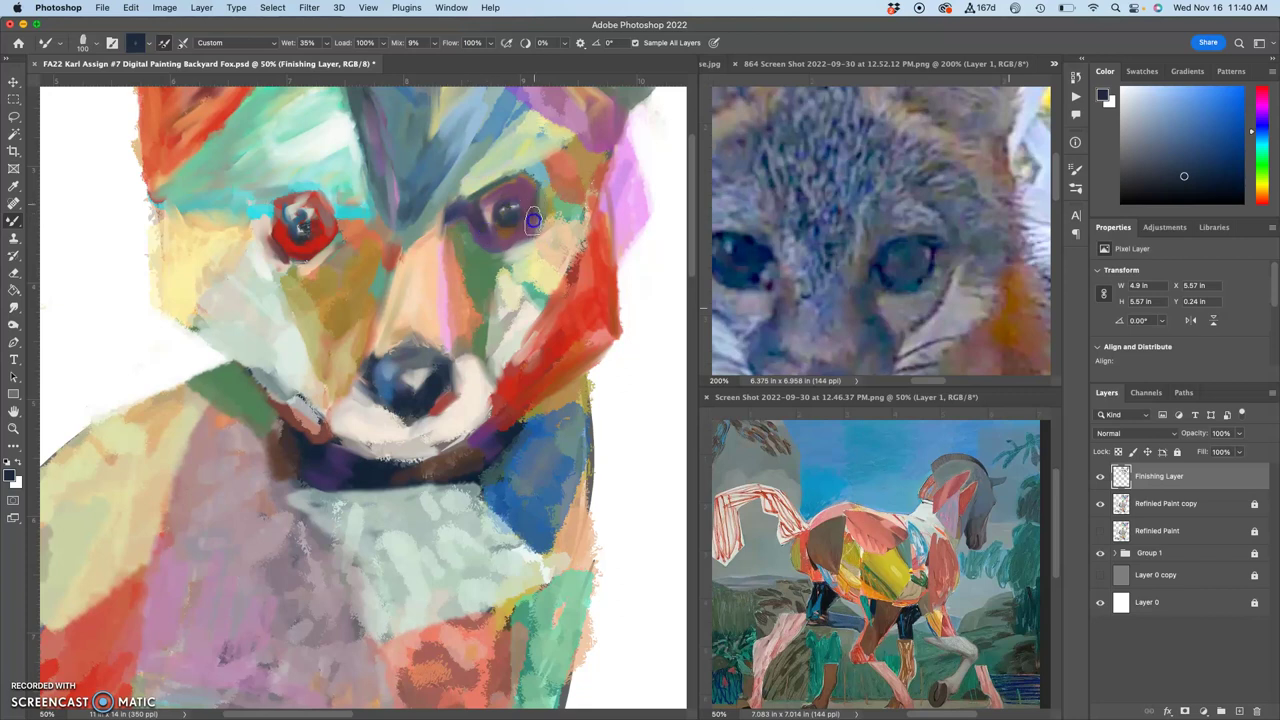
left_click(514, 409, "alt")
left_click(520, 199)
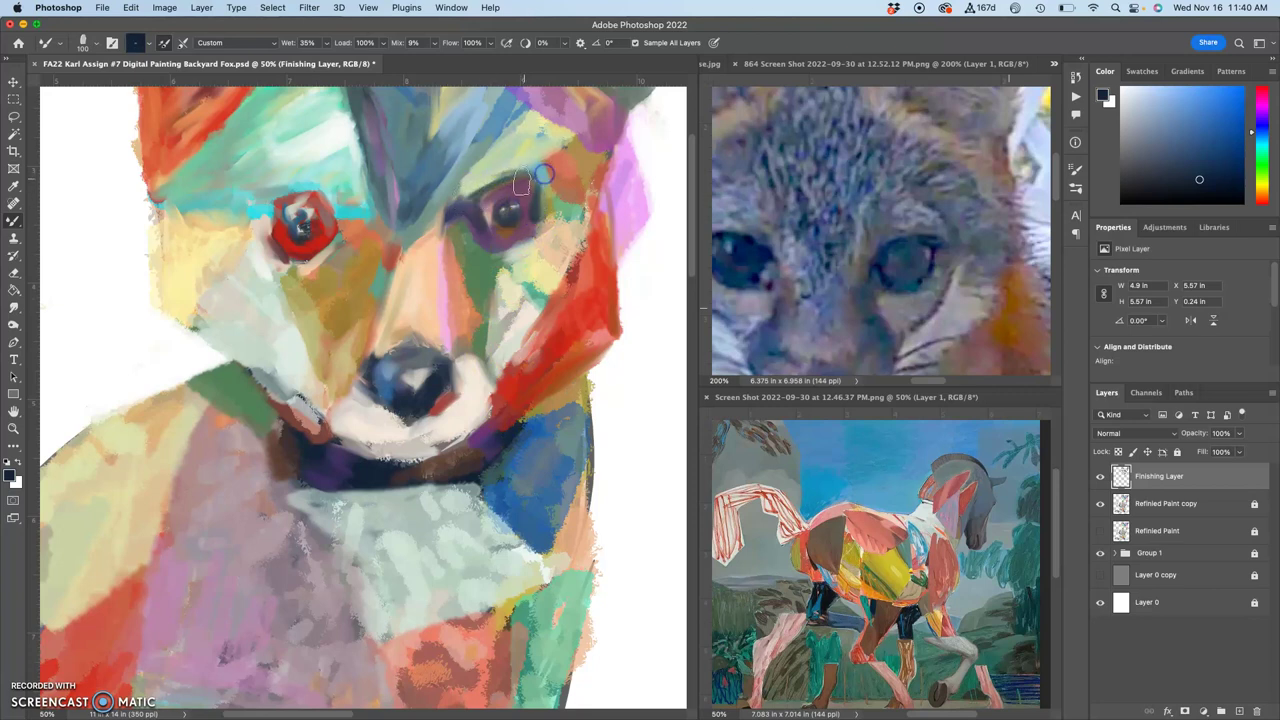
left_click_drag(465, 202, 513, 207)
Dab sampled pale grey and off-white highlights into the pupil of the purple eye and touch up the red eye
left_click(518, 209, "alt")
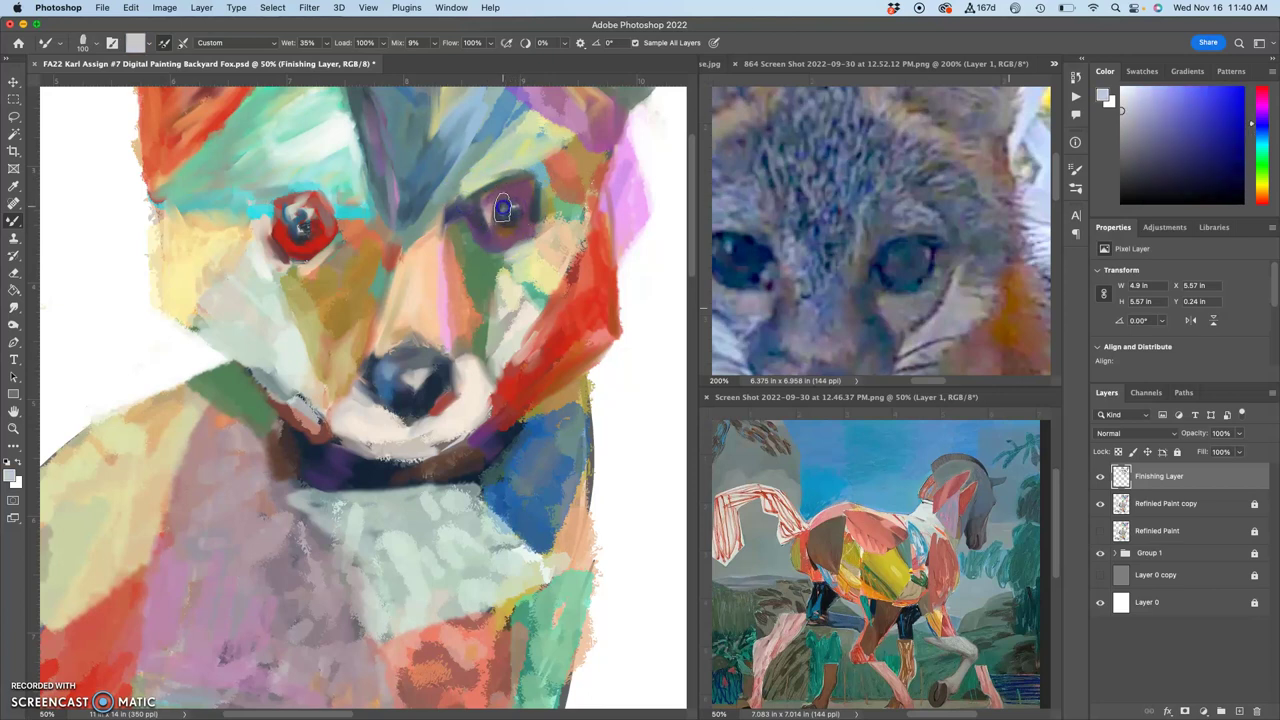
mouse_move(552, 216)
left_mouse_down()
mouse_move(535, 270)
mouse_move(532, 313)
mouse_move(504, 206)
left_mouse_up()
left_click(528, 317, "alt")
left_click(423, 391)
left_click(343, 343)
left_click(320, 230)
left_click_drag(320, 230, 312, 228)
left_click(359, 432, "alt")
left_click_drag(494, 238, 503, 216)
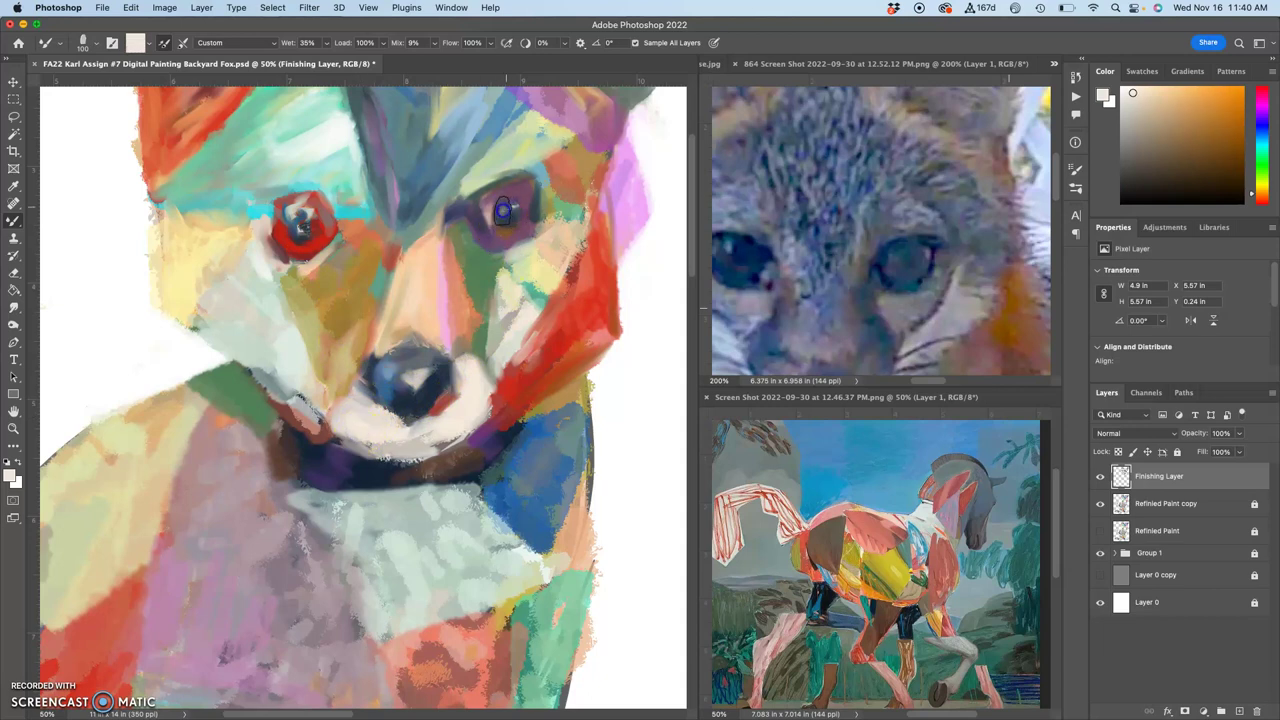
Touch up the dark shadow under the jaw and the upper edge of the pale chest patch with sampled tones
left_click(379, 488)
left_click(323, 425)
left_click(294, 457)
left_click_drag(294, 457, 298, 430)
left_click(318, 457, "alt")
left_click(316, 437)
left_click(339, 455)
left_click_drag(358, 481, 380, 495)
left_click(407, 494, "alt")
left_click(383, 515, "alt")
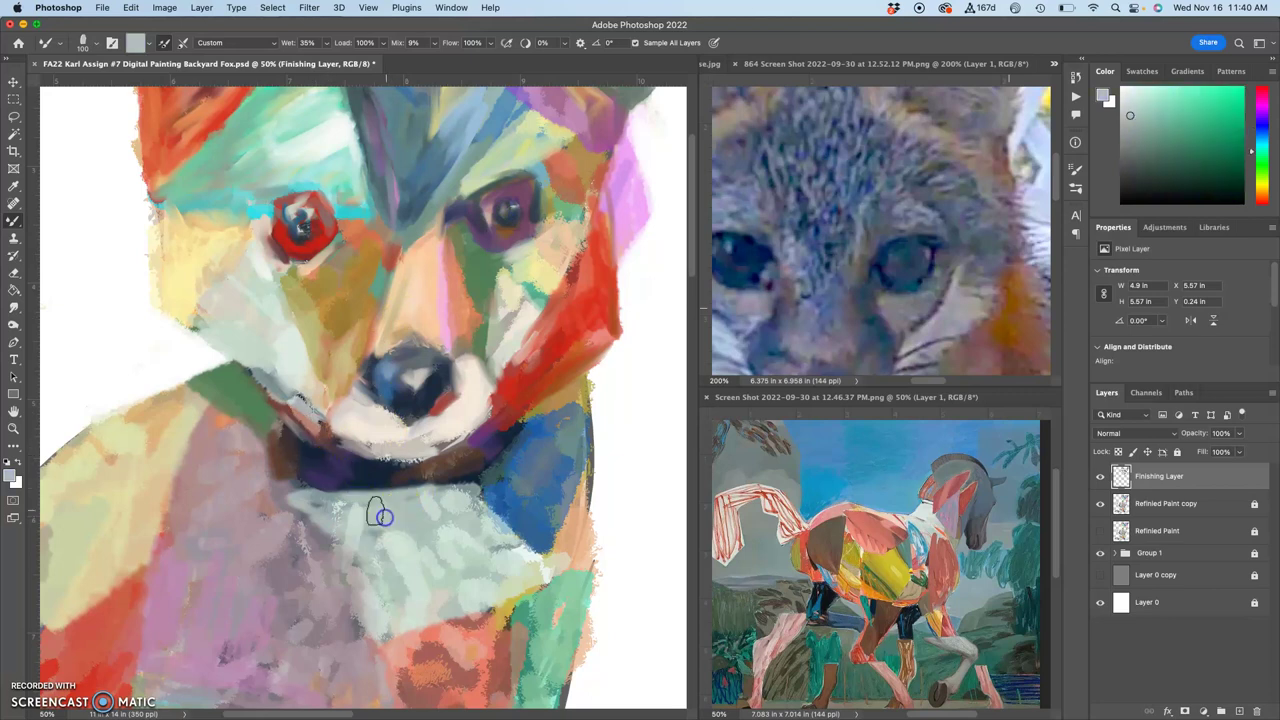
Brush sampled blue and dark navy along the blue patch's border with the pale chest and down its outer edge
left_click(508, 482, "alt")
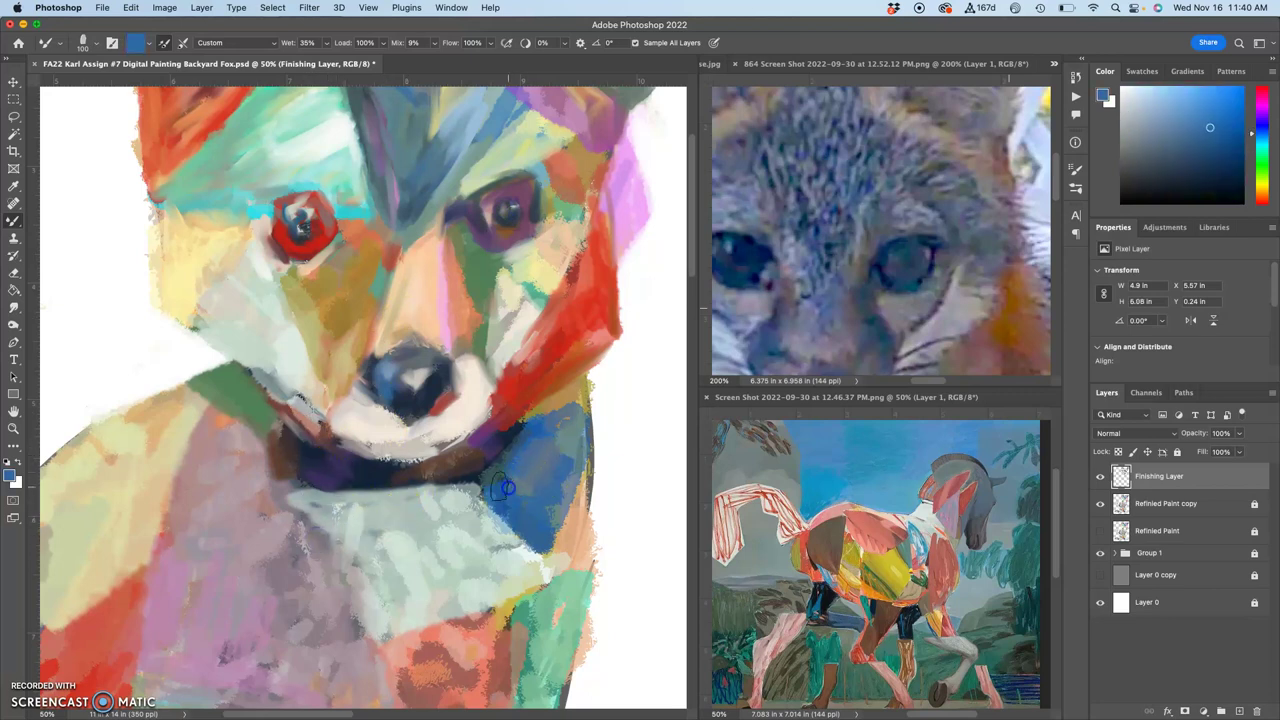
left_click(482, 478, "alt")
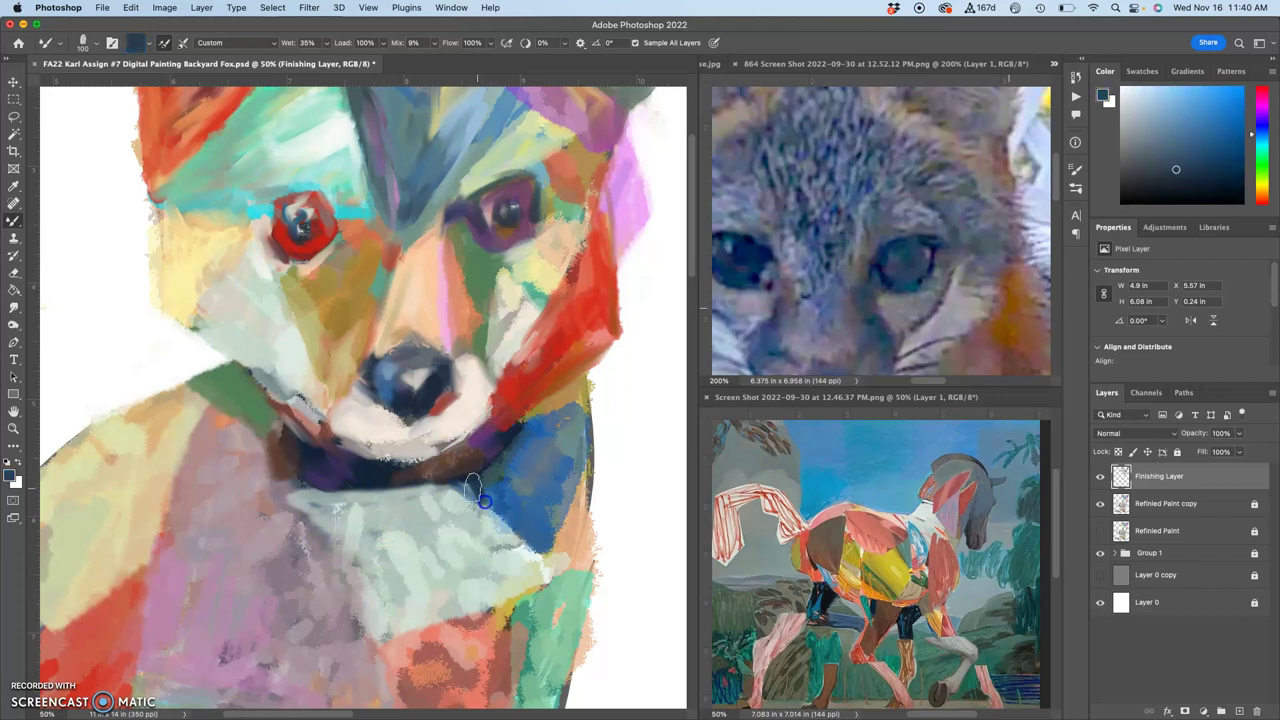
mouse_move(500, 518)
left_mouse_down()
mouse_move(540, 556)
mouse_move(481, 492)
mouse_move(549, 563)
left_mouse_up()
left_click(481, 486, "alt")
left_click(509, 449, "alt")
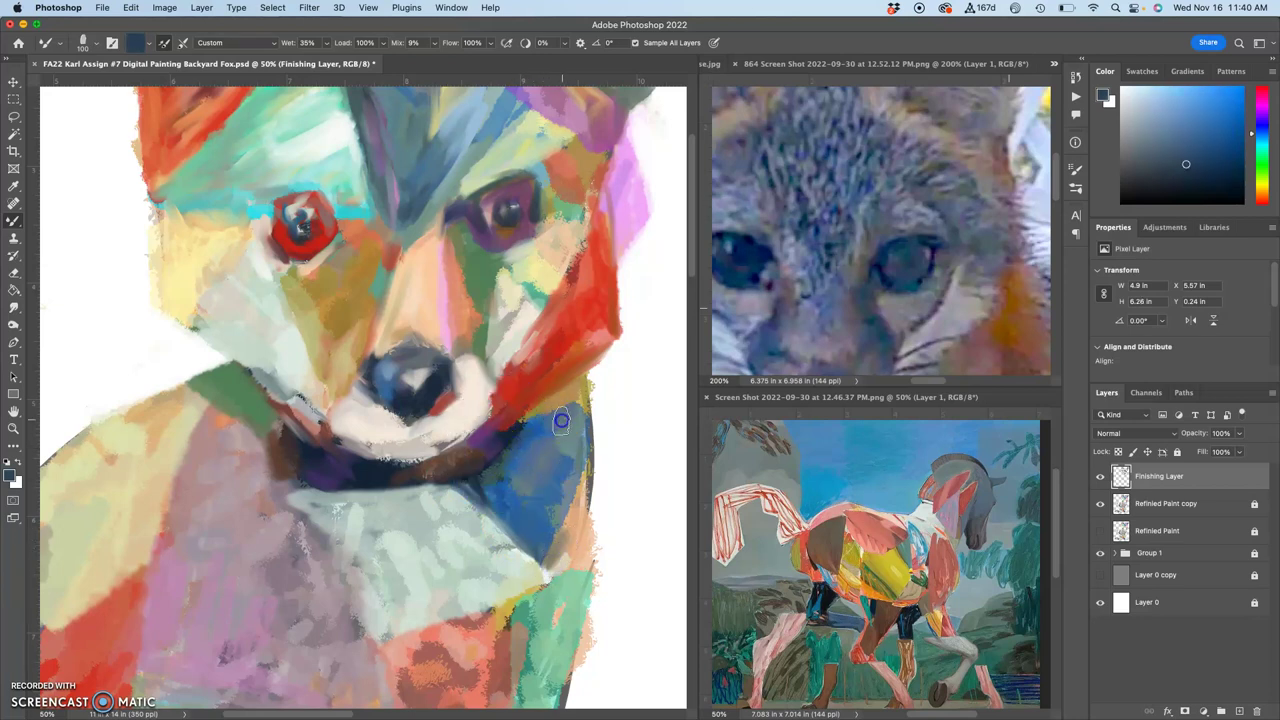
mouse_move(577, 405)
left_mouse_down()
mouse_move(585, 530)
mouse_move(530, 605)
mouse_move(575, 575)
mouse_move(569, 585)
mouse_move(678, 559)
mouse_move(754, 597)
mouse_move(746, 632)
mouse_move(593, 605)
mouse_move(572, 577)
mouse_move(532, 598)
mouse_move(522, 647)
mouse_move(580, 595)
left_mouse_up()
Work sampled dark teal into the green patch below the blue one, and sampled pale yellow along the yellow cheek's outer edge
left_click(555, 580, "alt")
left_click(747, 635, "alt")
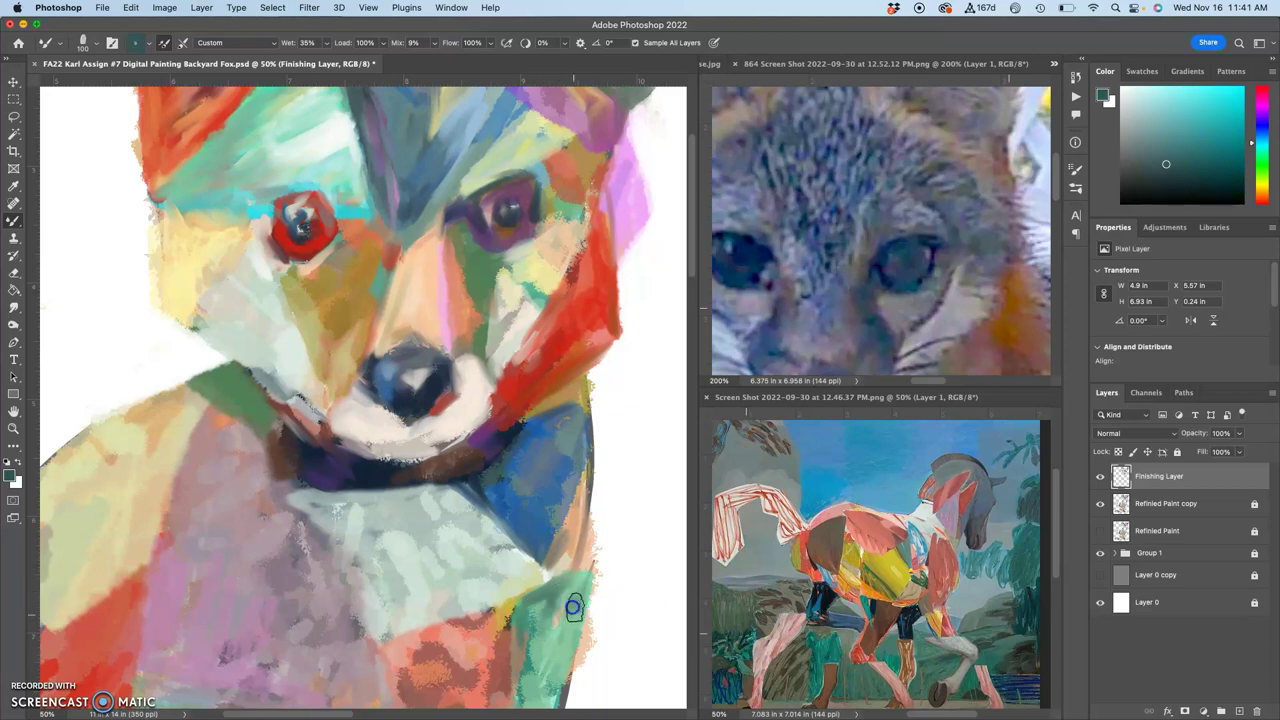
left_click(203, 280, "alt")
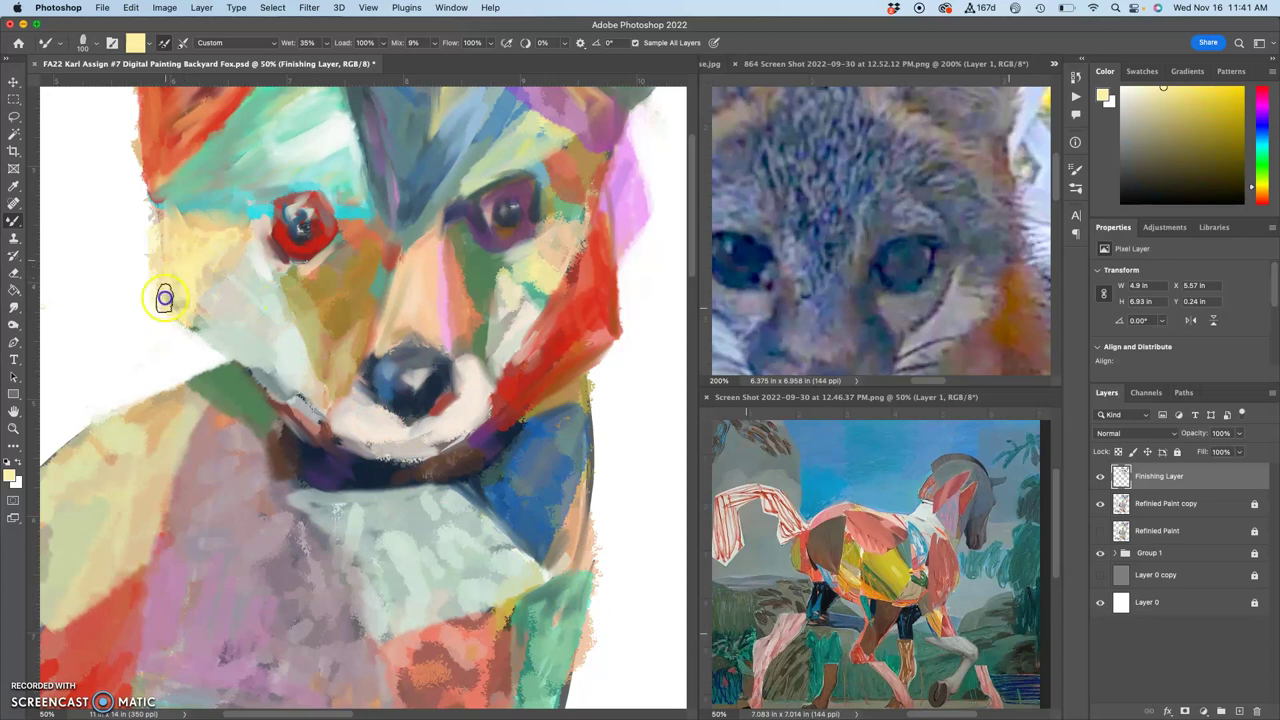
left_click_drag(254, 432, 351, 240)
left_click_drag(352, 390, 267, 317)
scroll(338, 353, "down", 1)
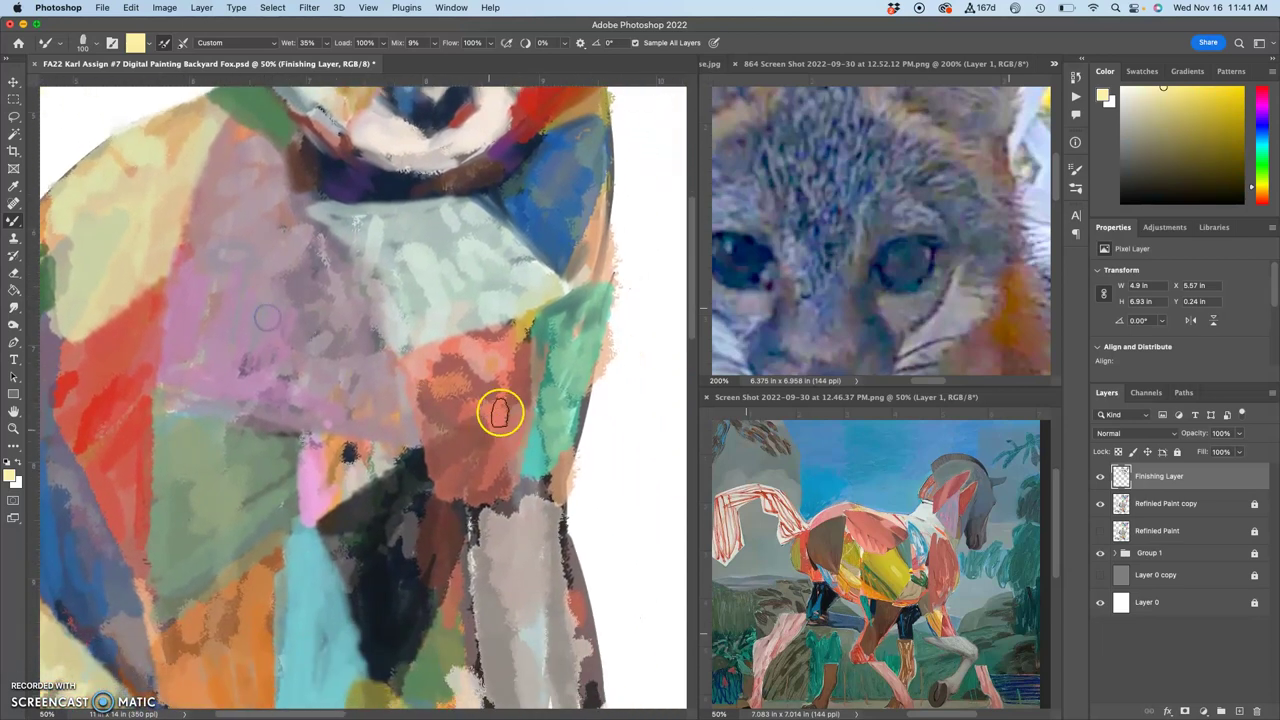
Blend sampled blue-grey and pale mint strokes across the pale chest patch
left_click(566, 287, "alt")
mouse_move(530, 296)
left_mouse_down()
mouse_move(448, 320)
mouse_move(500, 277)
mouse_move(459, 266)
mouse_move(478, 247)
mouse_move(452, 220)
mouse_move(414, 252)
left_mouse_up()
left_click(497, 222, "alt")
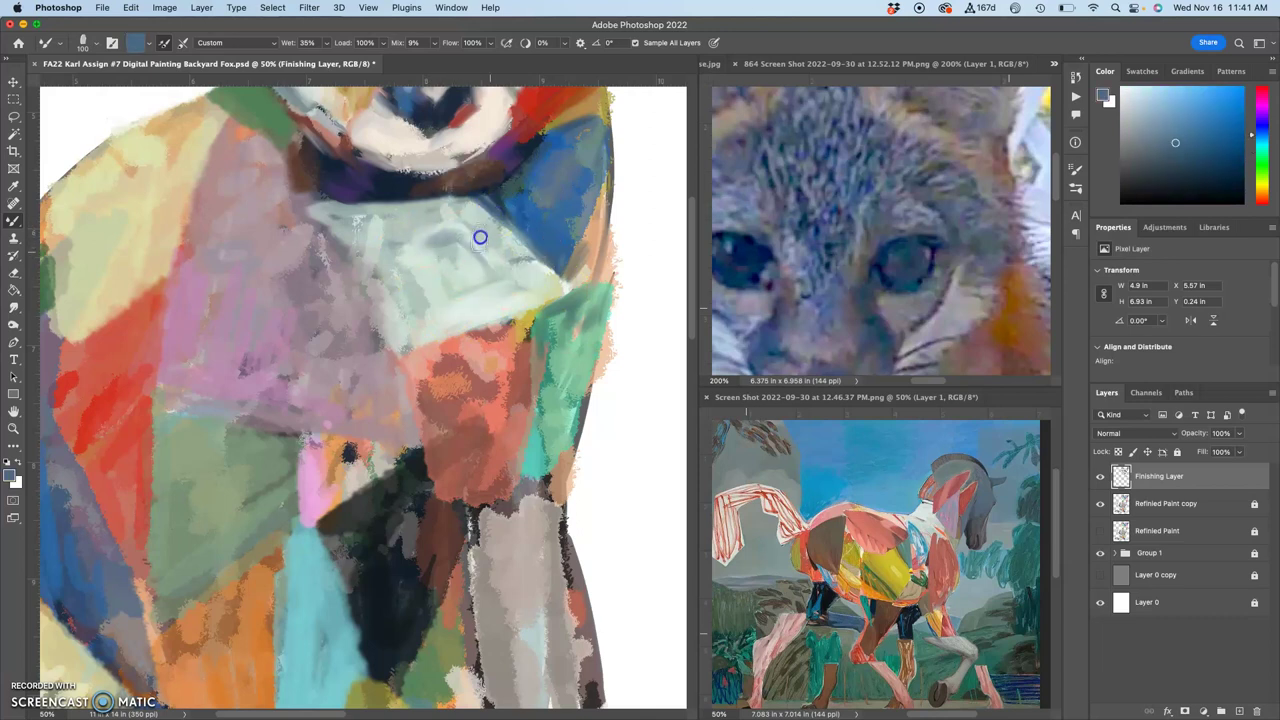
mouse_move(490, 288)
left_mouse_down()
mouse_move(531, 284)
mouse_move(454, 321)
left_mouse_up()
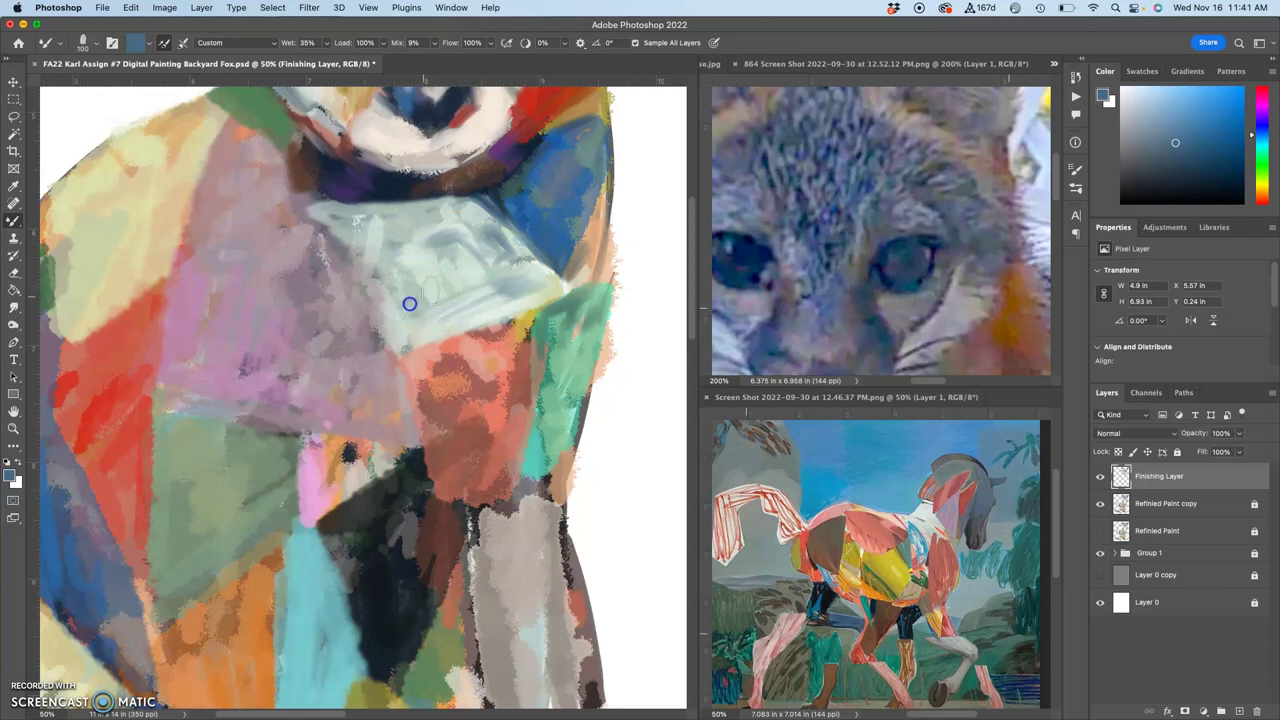
left_click(405, 262, "alt")
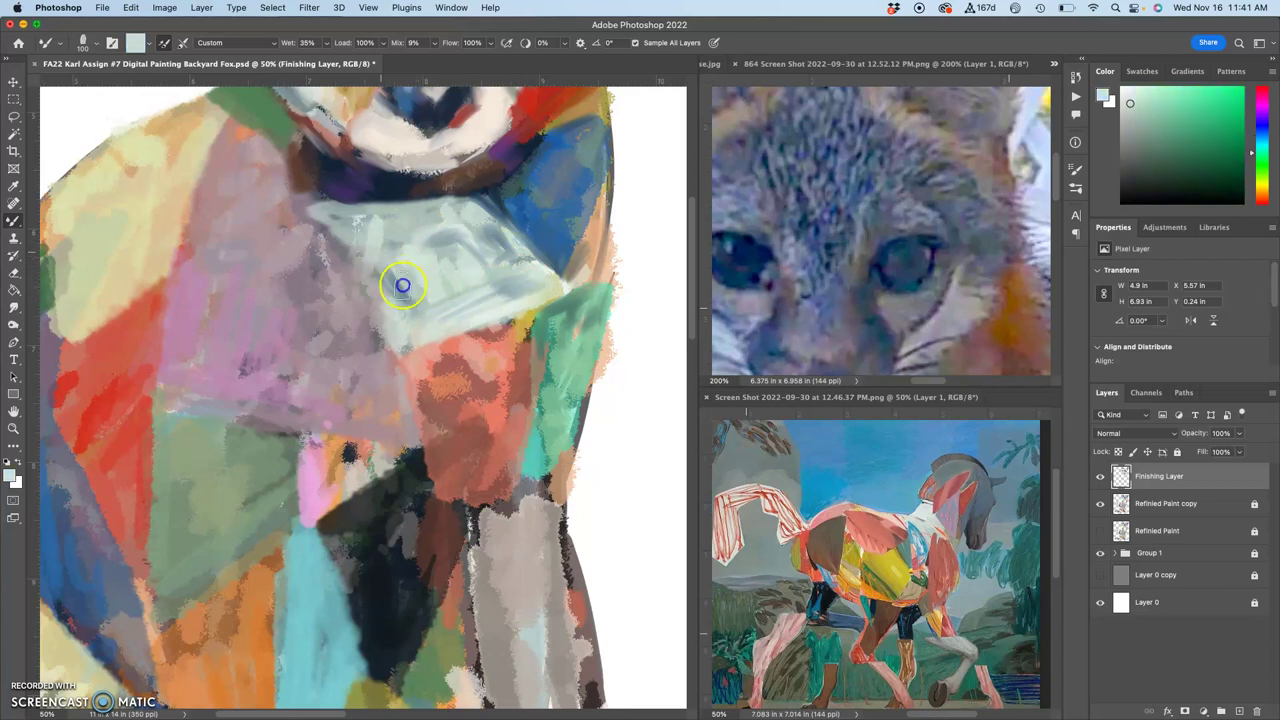
Clean up the border between the mauve and pale chest patches with sampled mauve, pale green, off-white and coral
left_click(347, 287, "alt")
left_click_drag(357, 258, 359, 272)
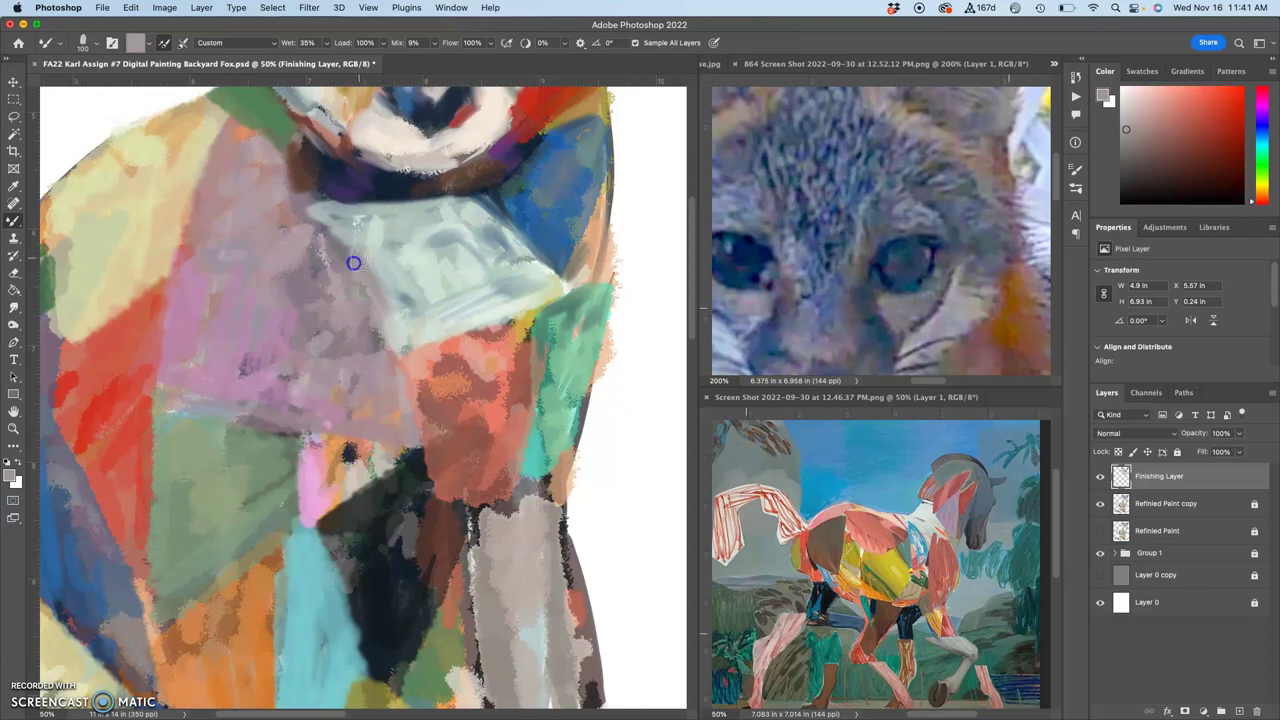
left_click(455, 270, "alt")
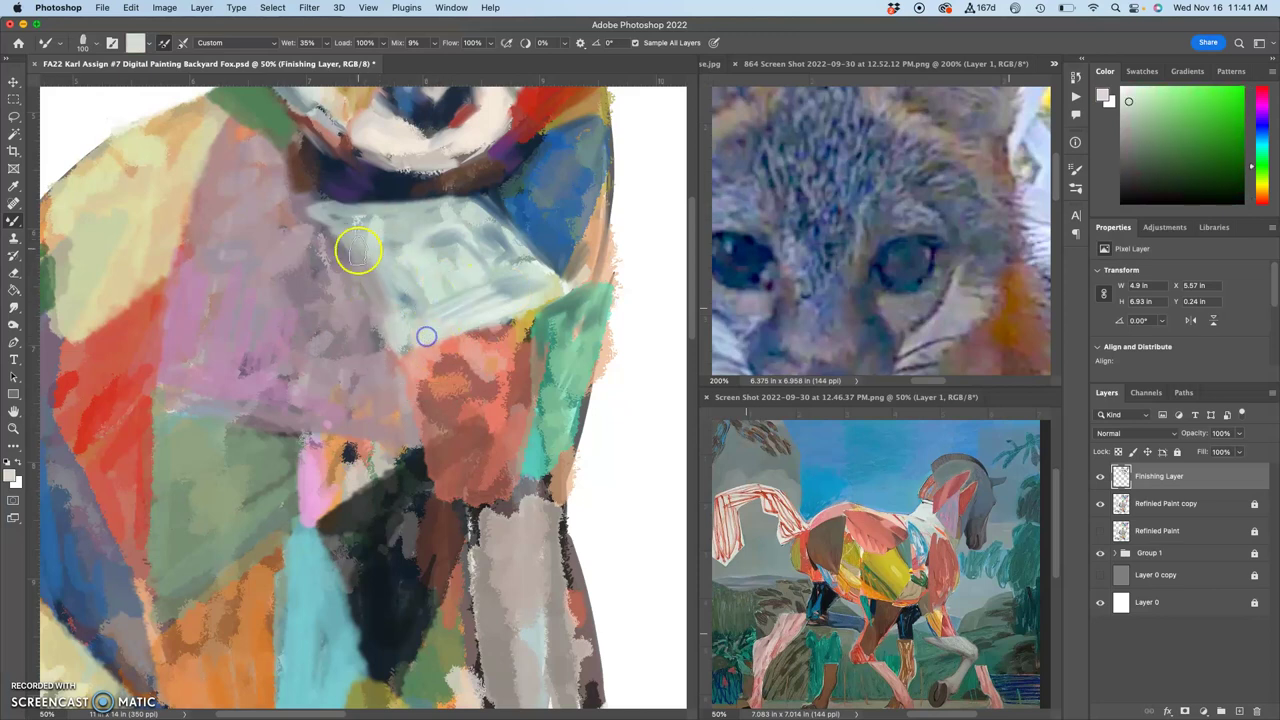
left_click_drag(340, 240, 389, 337)
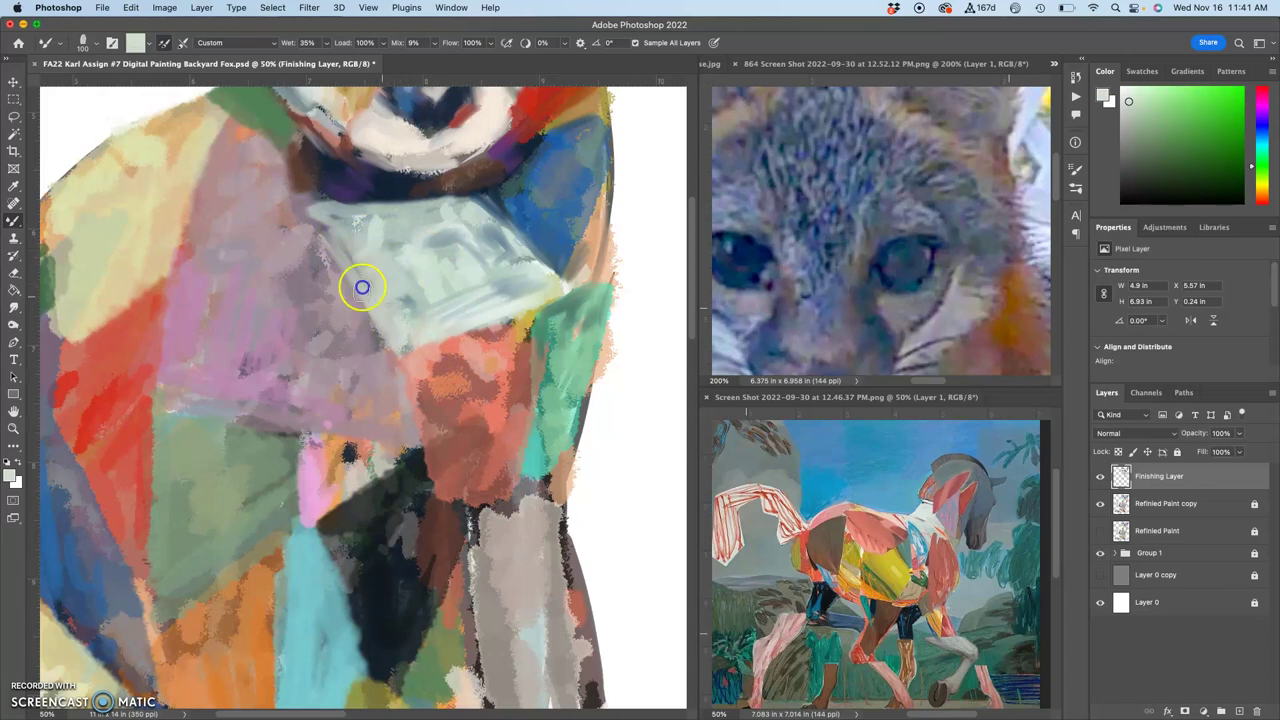
left_click(412, 167, "alt")
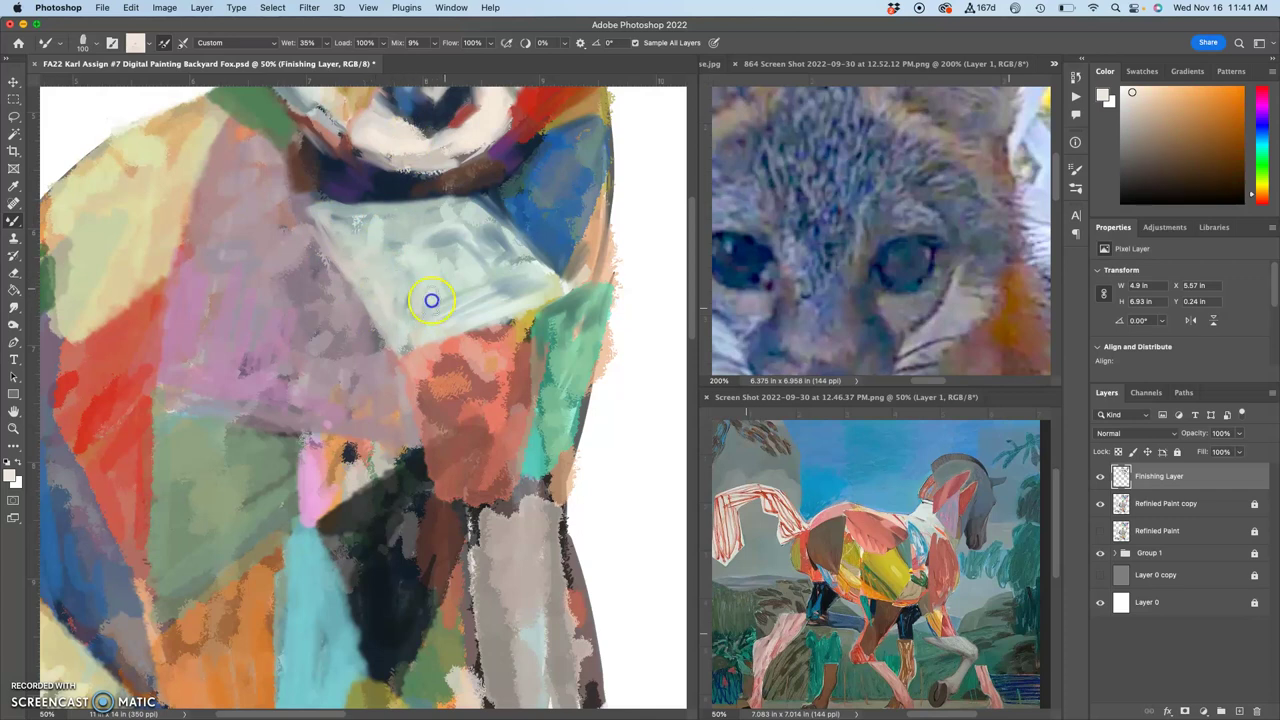
left_click(450, 363, "alt")
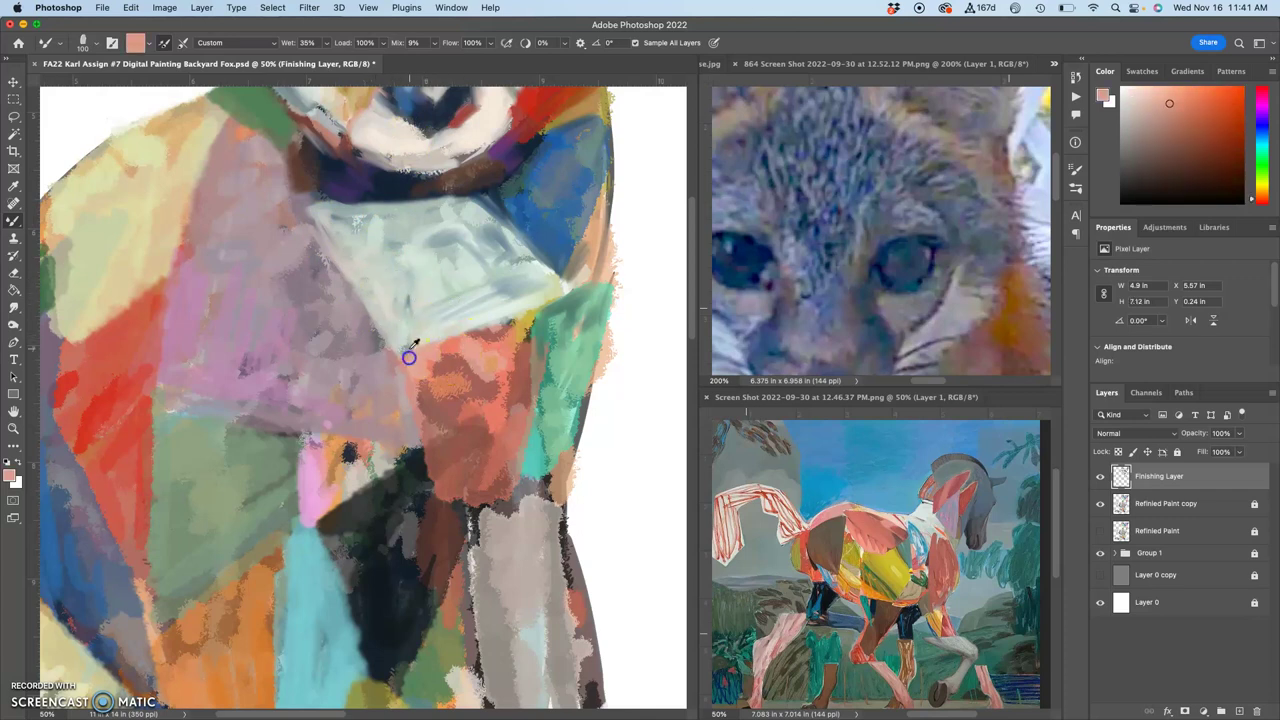
left_click(357, 340, "alt")
left_click(296, 273, "alt")
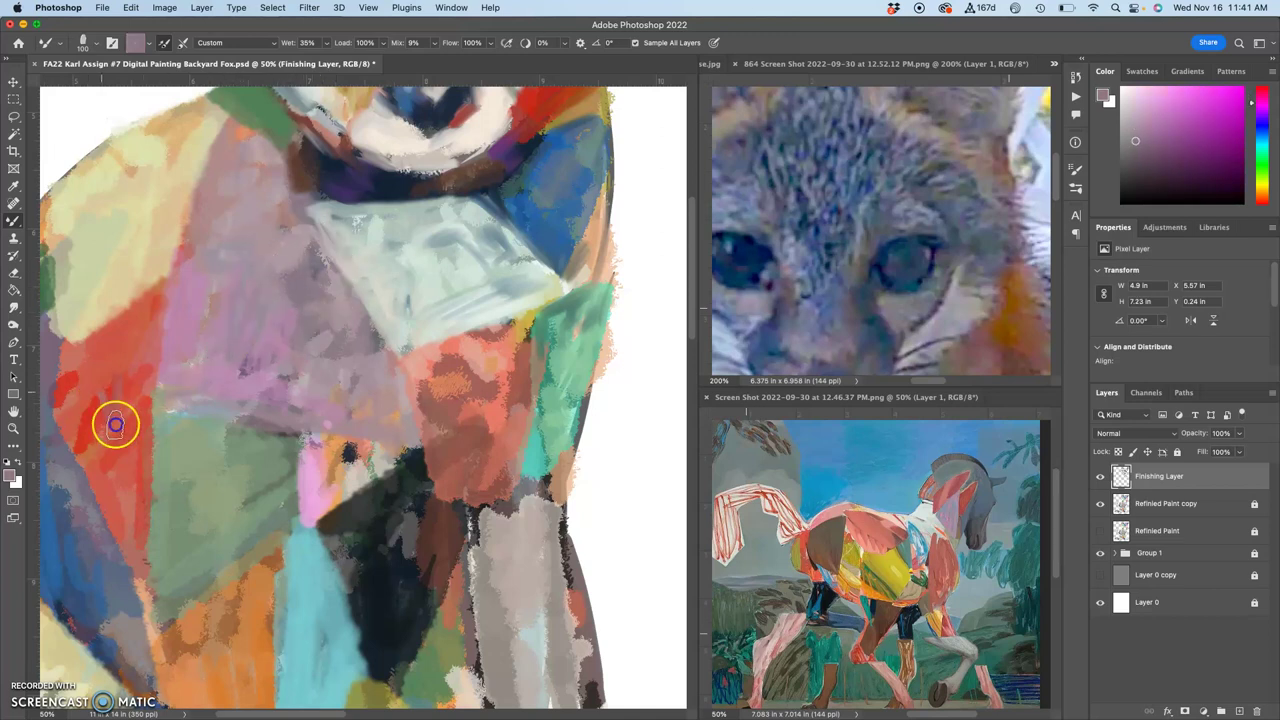
Brush sampled brown and rose-red strokes down the red shoulder patch
left_click(138, 464, "alt")
mouse_move(82, 424)
left_mouse_down()
mouse_move(106, 494)
mouse_move(120, 463)
left_mouse_up()
left_click(139, 506, "alt")
left_click(443, 551, "alt")
mouse_move(92, 411)
left_mouse_down()
mouse_move(122, 417)
mouse_move(134, 496)
left_mouse_up()
mouse_move(149, 414)
left_mouse_down()
mouse_move(144, 530)
mouse_move(97, 474)
mouse_move(106, 491)
mouse_move(114, 420)
mouse_move(134, 449)
mouse_move(134, 432)
mouse_move(92, 391)
mouse_move(76, 438)
mouse_move(111, 477)
mouse_move(141, 439)
mouse_move(115, 481)
left_mouse_up()
left_click(131, 438, "alt")
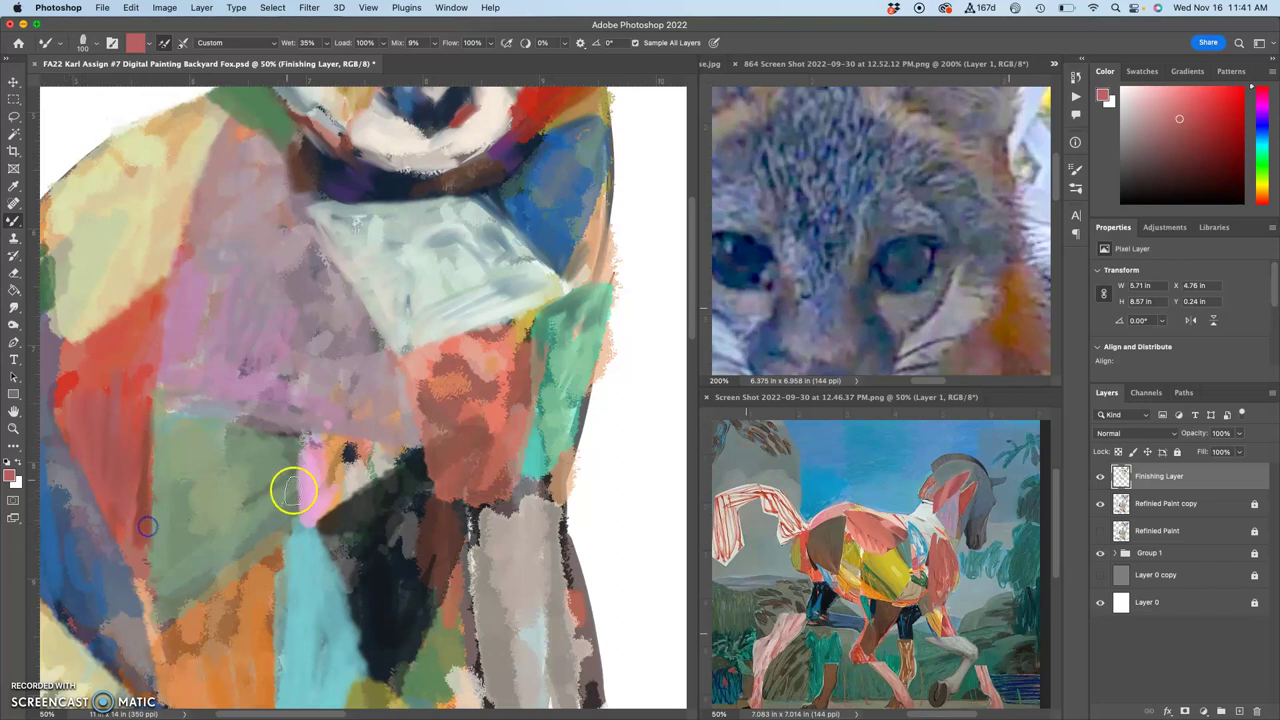
Smooth the coral patch below the chest with sampled coral, and stroke orange and green along its border with the green patch
left_click_drag(306, 437, 403, 340)
left_click(554, 292, "alt")
mouse_move(566, 312)
left_mouse_down()
mouse_move(572, 273)
mouse_move(553, 329)
mouse_move(538, 285)
mouse_move(601, 307)
mouse_move(592, 261)
mouse_move(533, 340)
mouse_move(529, 267)
mouse_move(521, 296)
mouse_move(532, 353)
mouse_move(572, 265)
mouse_move(593, 270)
mouse_move(583, 368)
mouse_move(619, 318)
mouse_move(632, 248)
mouse_move(615, 347)
mouse_move(620, 244)
mouse_move(595, 253)
mouse_move(627, 225)
mouse_move(569, 253)
mouse_move(601, 244)
mouse_move(583, 274)
left_mouse_up()
left_click(627, 225, "alt")
mouse_move(623, 234)
left_mouse_down()
mouse_move(574, 289)
mouse_move(602, 343)
left_mouse_up()
left_click(641, 232, "alt")
left_click_drag(640, 237, 622, 313)
left_click_drag(622, 313, 624, 237)
left_click(623, 334, "alt")
left_click(586, 337, "alt")
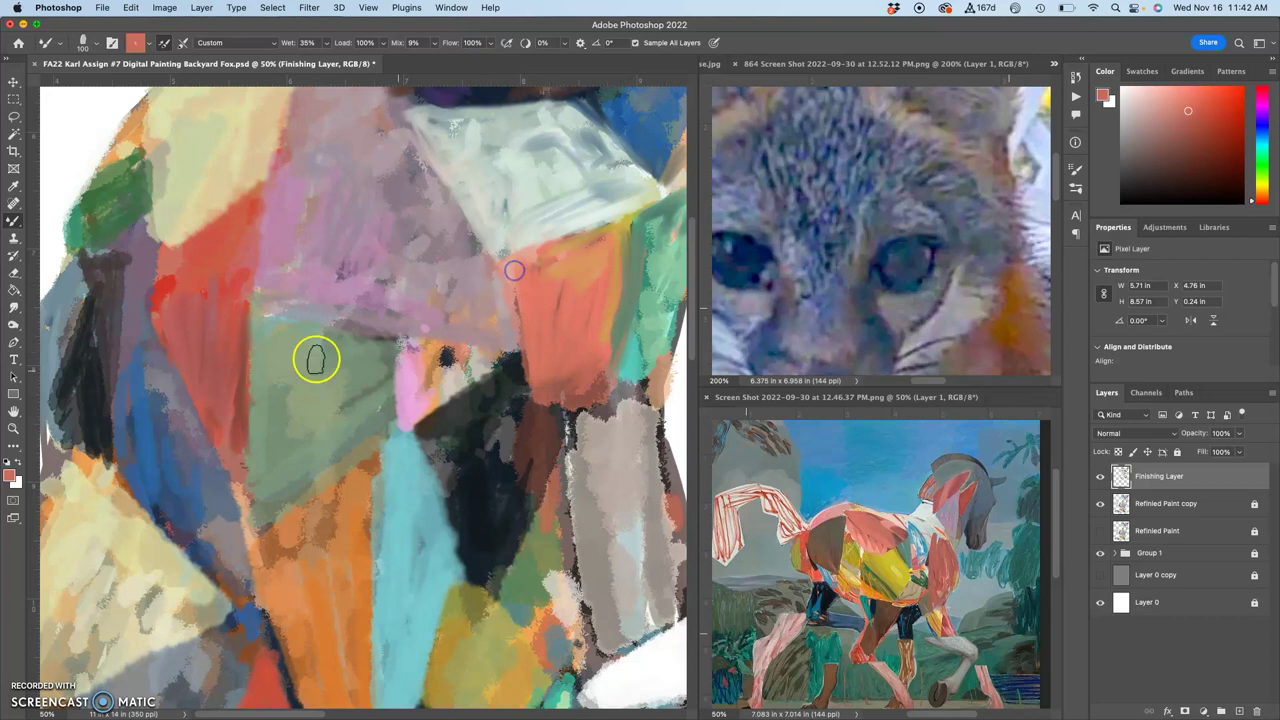
In the performance preferences, raise the memory Photoshop may use to 11051 MB (84%) and apply it
left_click(68, 8)
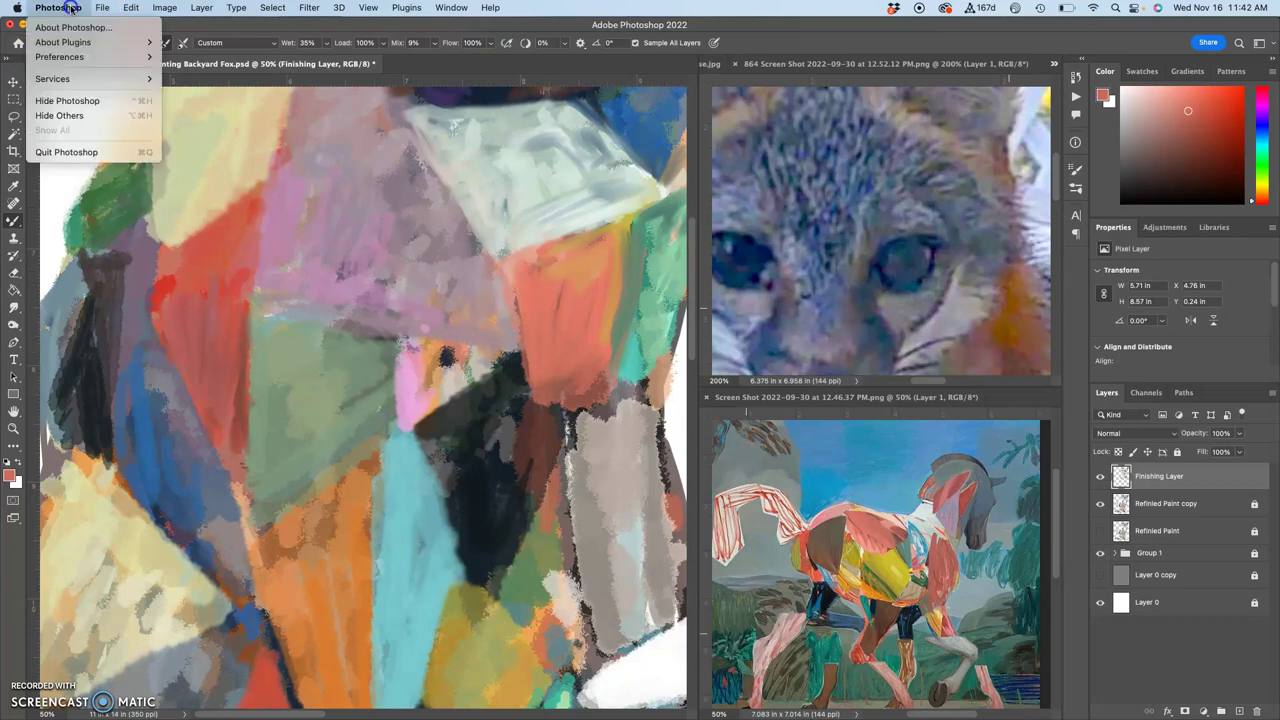
left_click(71, 59)
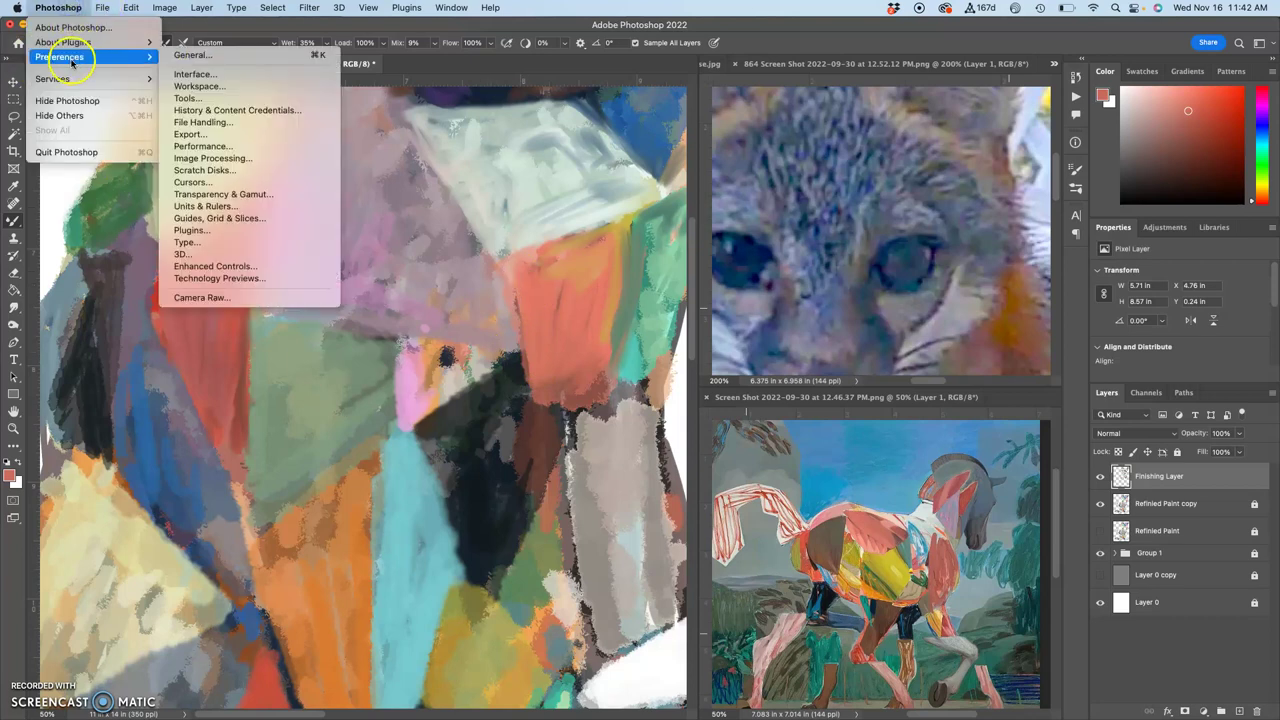
left_click(203, 147)
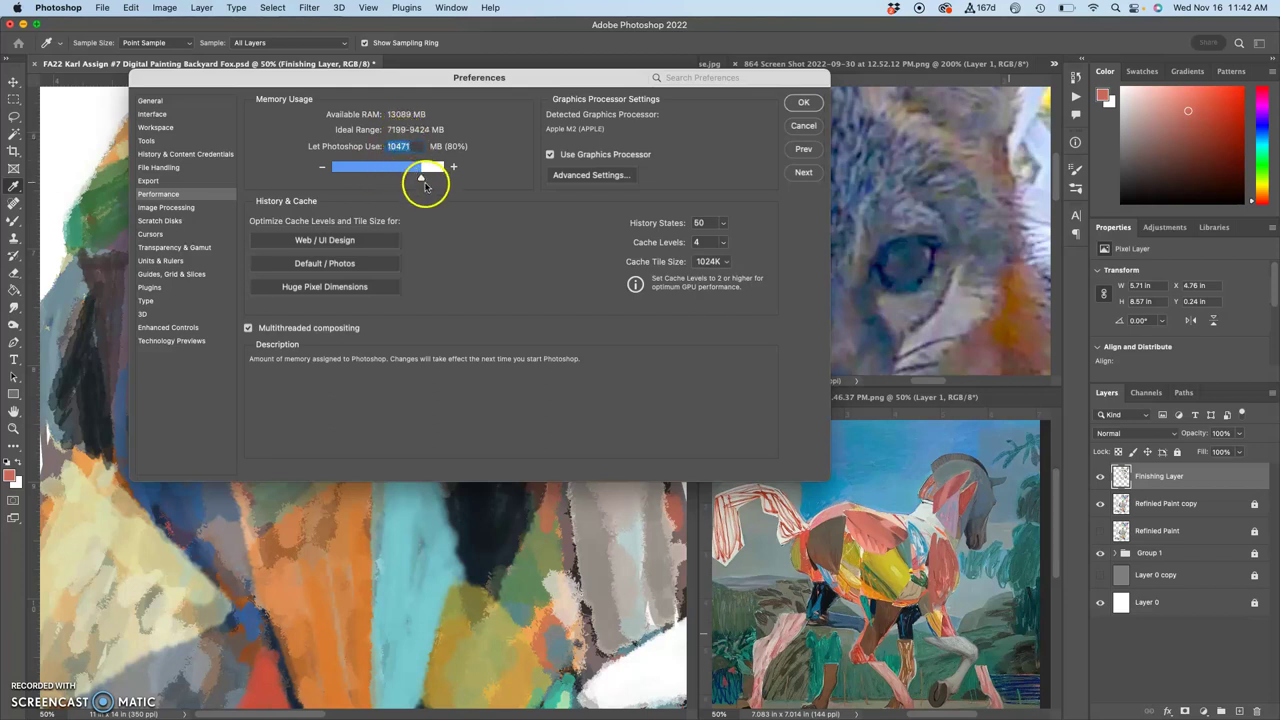
mouse_move(425, 183)
left_mouse_down()
mouse_move(446, 170)
mouse_move(422, 180)
left_mouse_up()
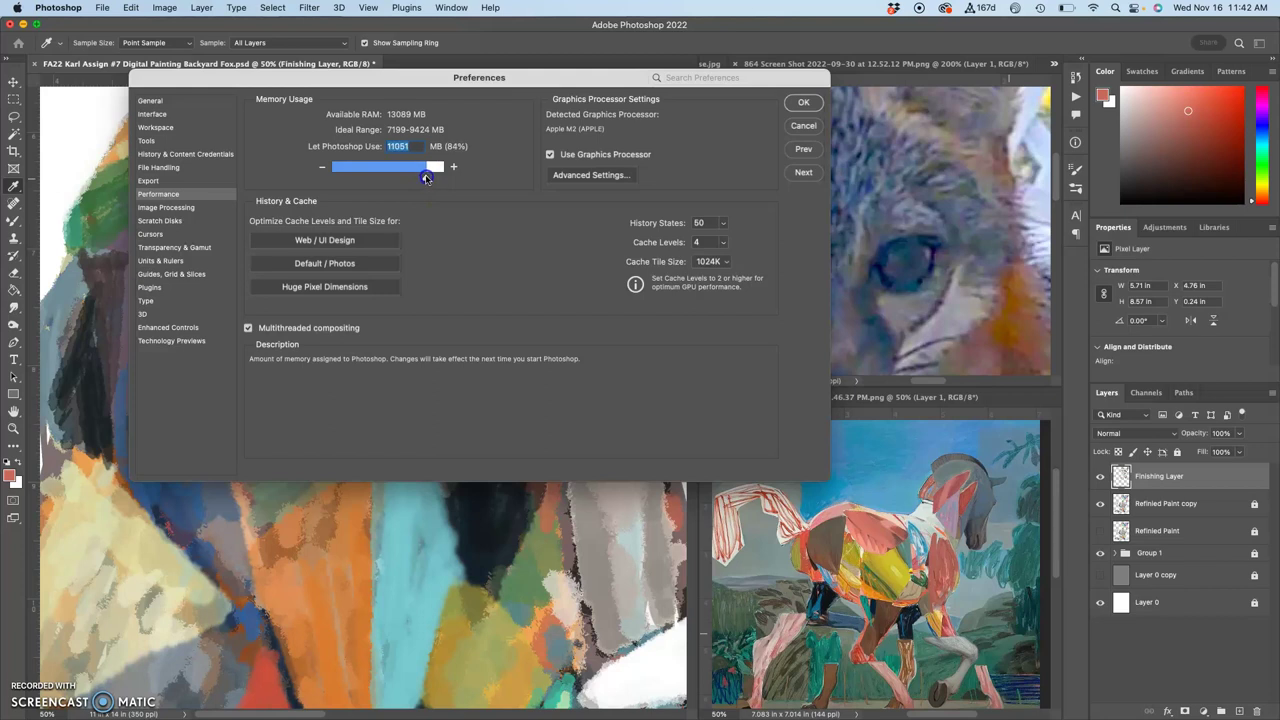
left_click(803, 102)
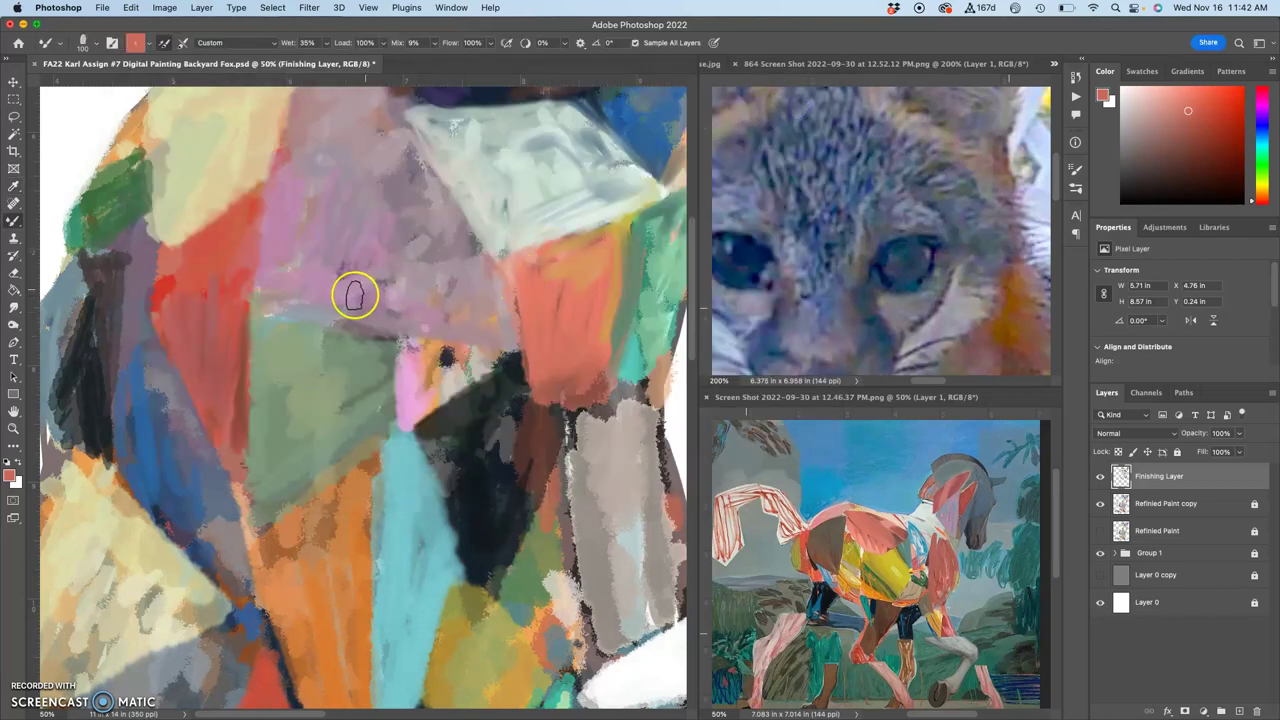
Blend sampled pink-purple and mauve along the lower edge of the mauve chest patch above the olive green one
left_click(327, 264, "alt")
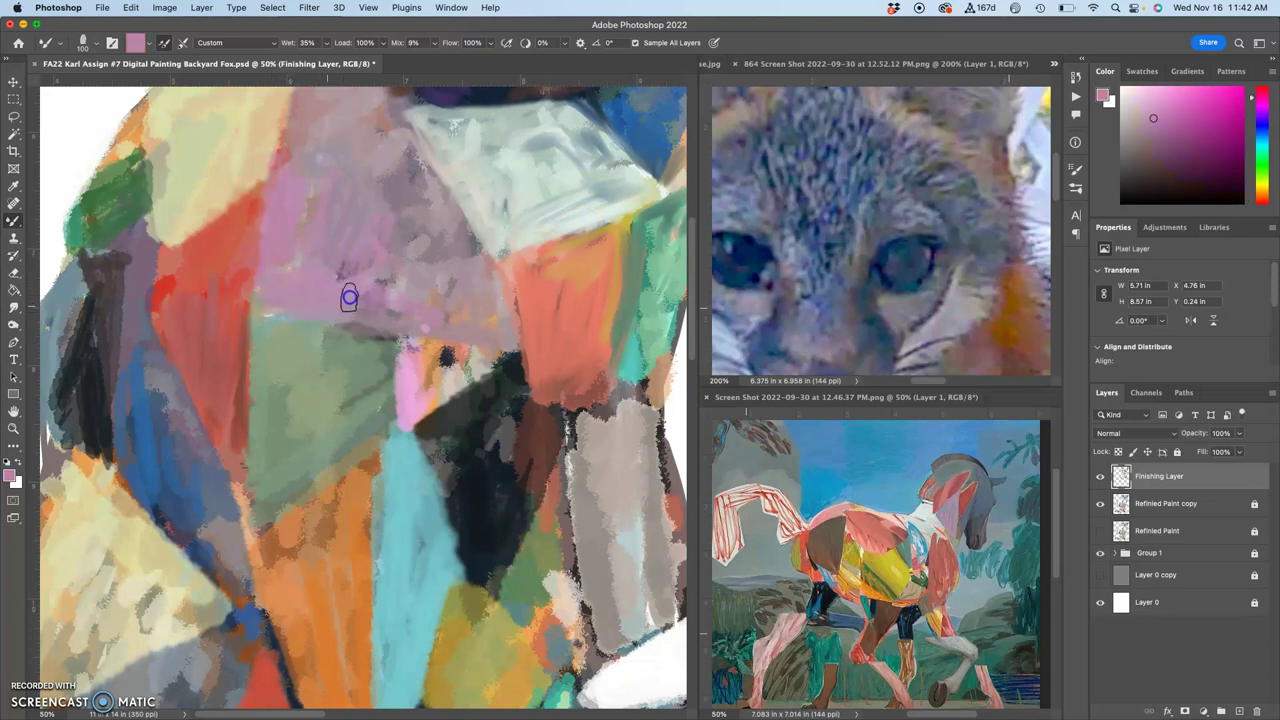
left_click(372, 326, "alt")
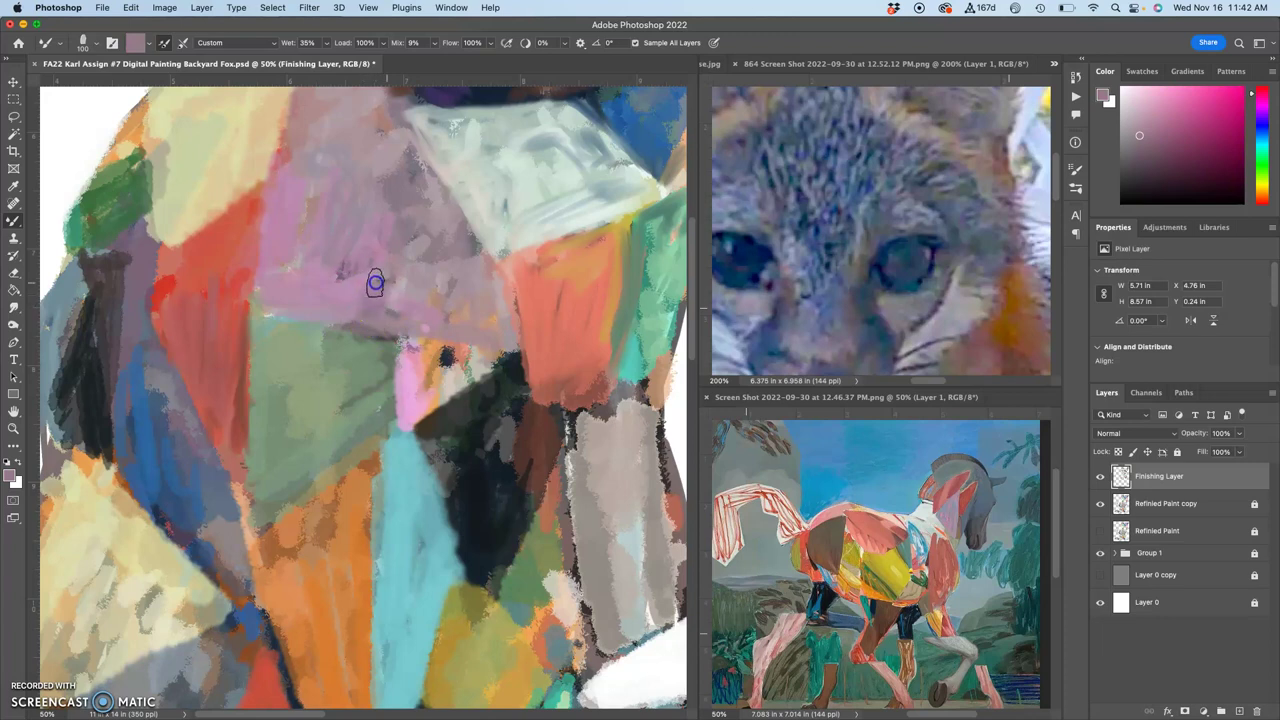
left_click_drag(291, 271, 296, 274)
left_click_drag(389, 295, 375, 325)
left_click_drag(277, 282, 171, 271)
Refine the cream and green shoulder patches with sampled beige and green, and sample purple-grey from the patch below
left_click(157, 220, "alt")
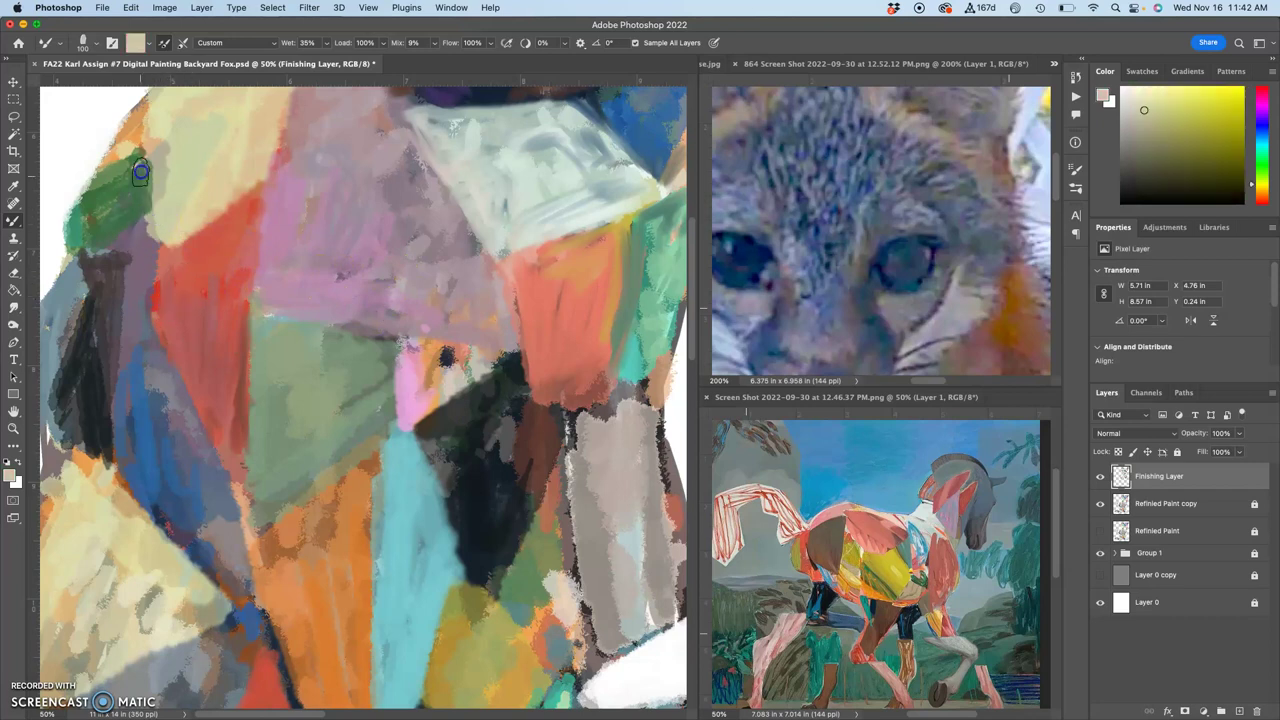
left_click(148, 197, "alt")
mouse_move(150, 220)
left_mouse_down()
mouse_move(154, 198)
mouse_move(178, 242)
left_mouse_up()
left_click(117, 213, "alt")
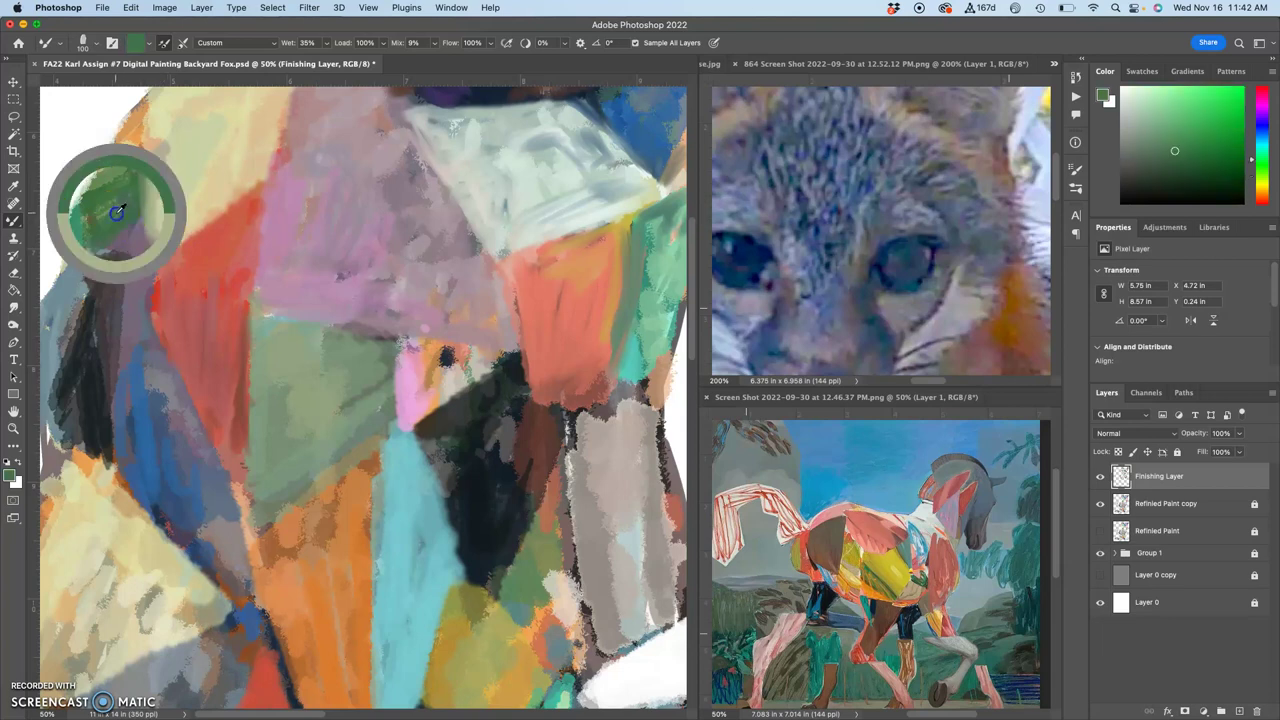
mouse_move(98, 228)
left_mouse_down()
mouse_move(114, 231)
mouse_move(92, 252)
left_mouse_up()
left_click(130, 290, "alt")
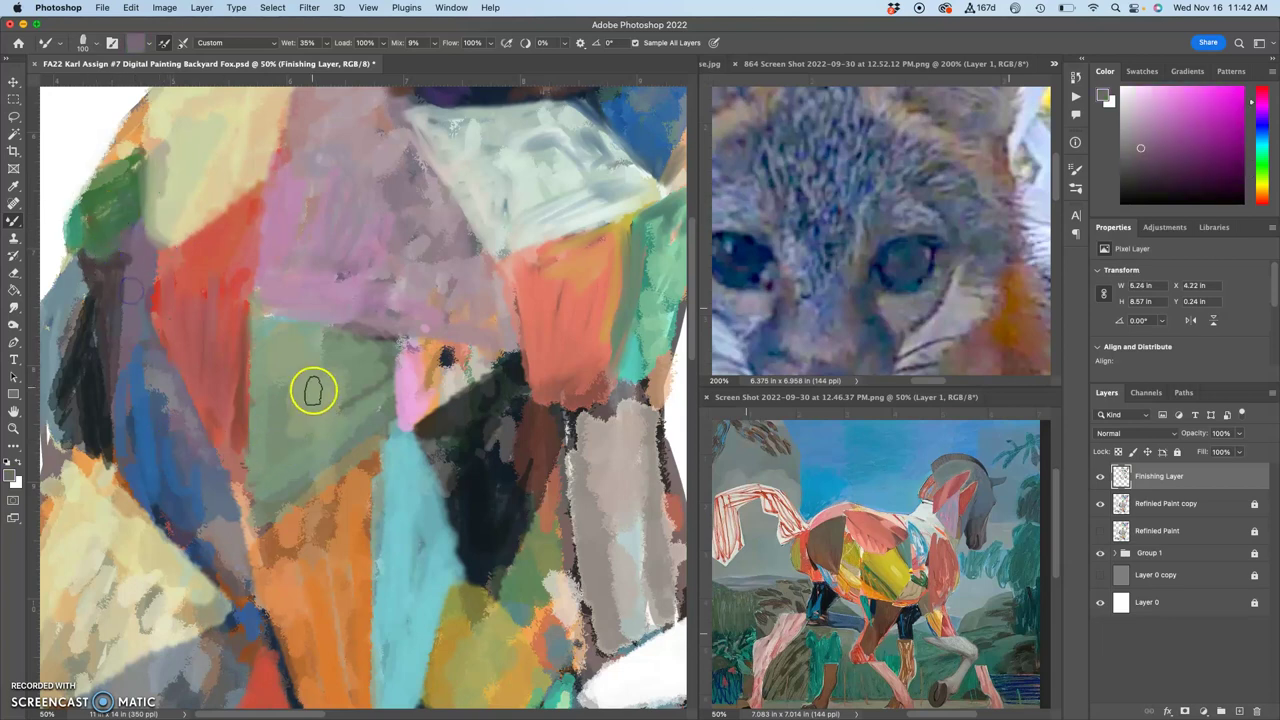
Toggle the Finishing Layer's visibility off and on to compare the painting with and without the finishing strokes
left_click_drag(351, 364, 380, 546)
left_click_drag(400, 386, 334, 479)
left_click_drag(420, 287, 415, 292)
left_click(1100, 476)
left_click(1100, 476)
left_click(1100, 476)
left_click(1100, 476)
left_click(1105, 476)
Soften the pale chest patch by dabbing in sampled light blue and pale mint tones
left_click_drag(520, 503, 493, 437)
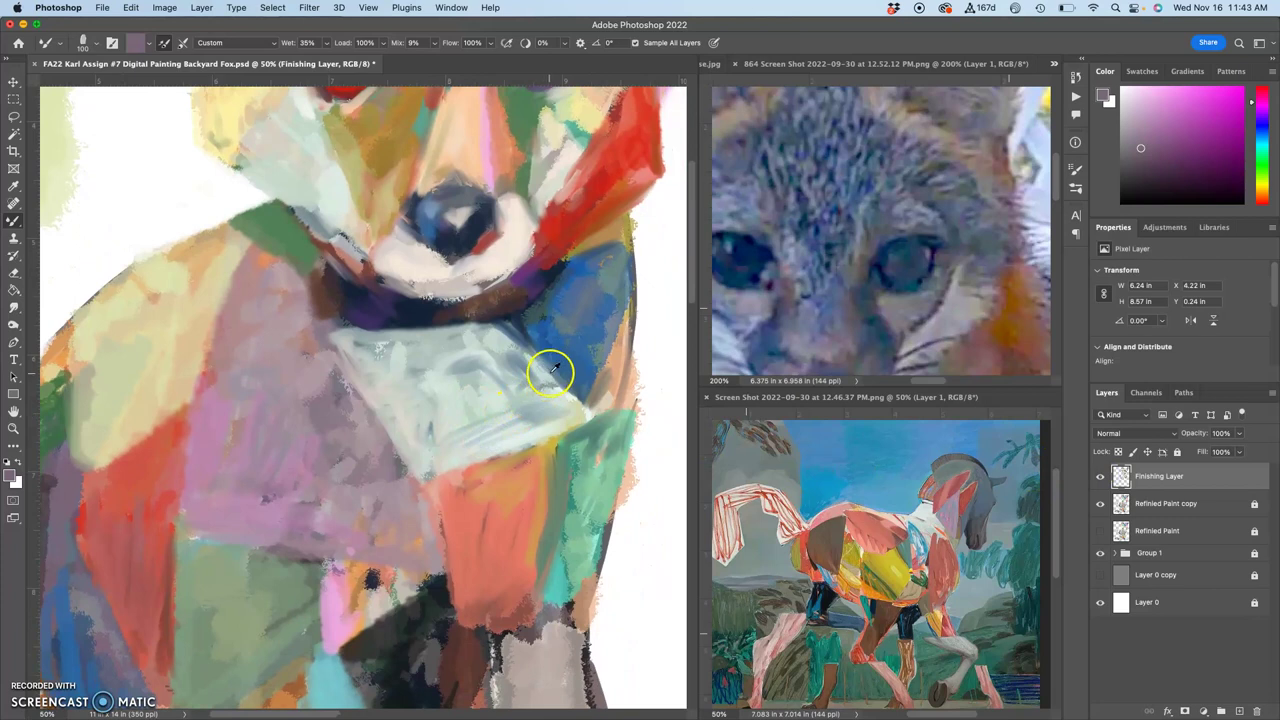
left_click(584, 320, "alt")
left_click(466, 440, "alt")
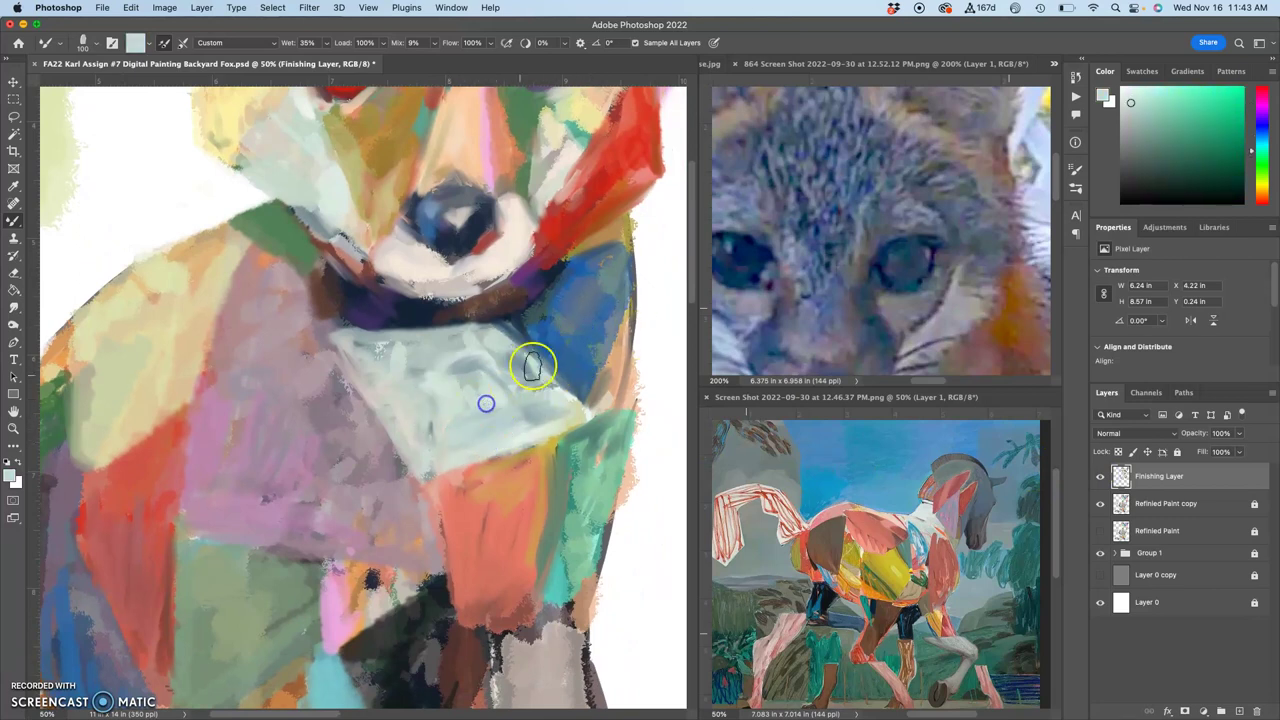
left_click(567, 339, "alt")
left_click(461, 411)
left_click(479, 361, "alt")
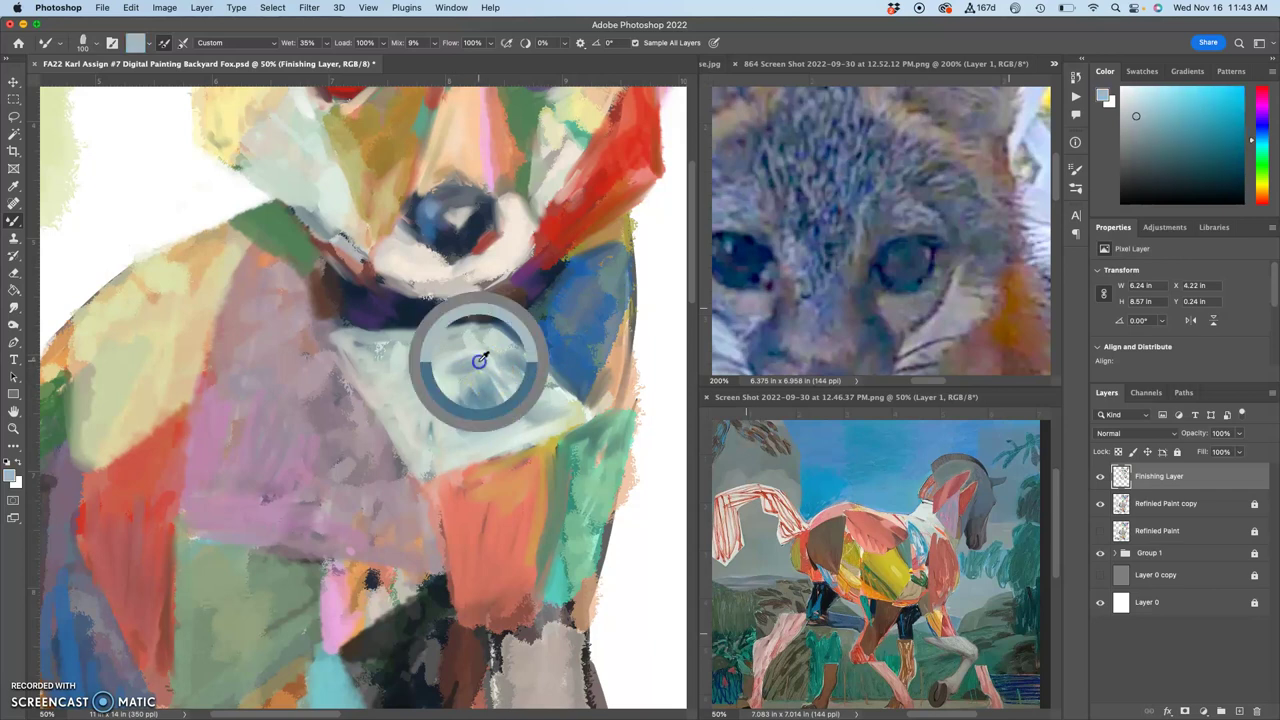
left_click(516, 397, "alt")
left_click(503, 386)
left_click(466, 380, "alt")
left_click_drag(432, 393, 443, 410)
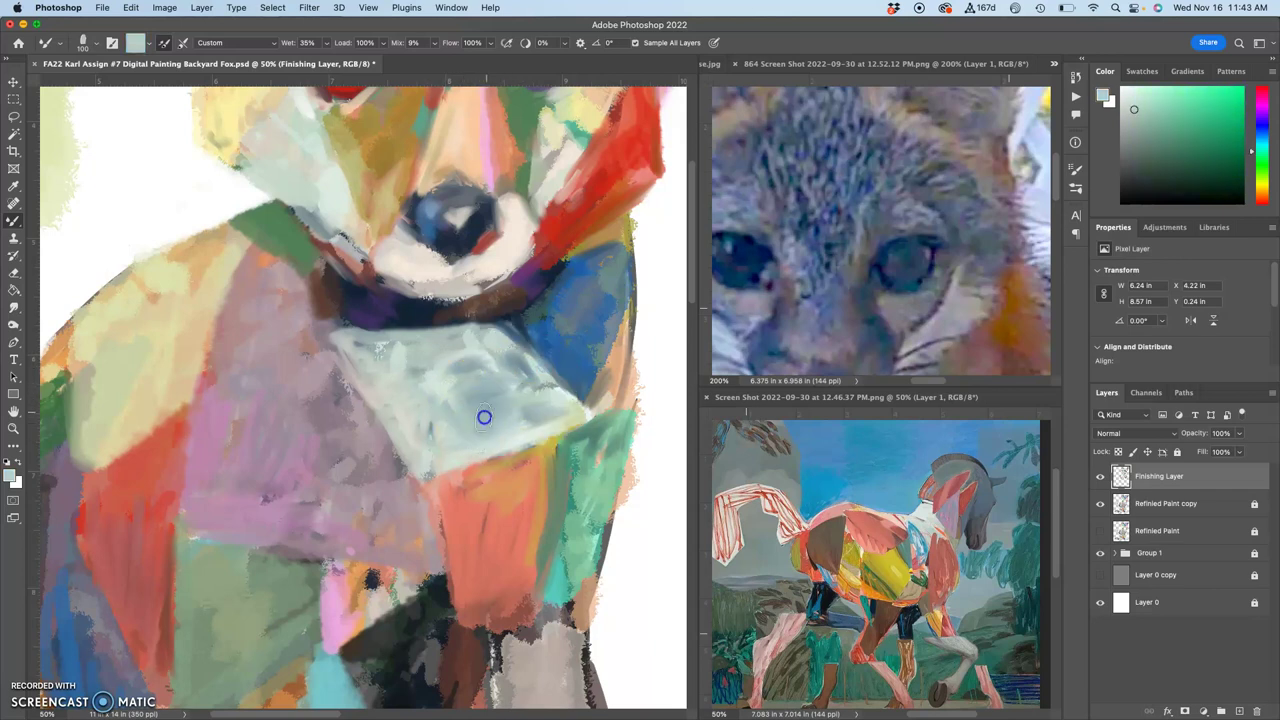
Cover the dark spot beside the small pink patch with sampled coral and blend sampled pink around it
left_click_drag(403, 533, 378, 580)
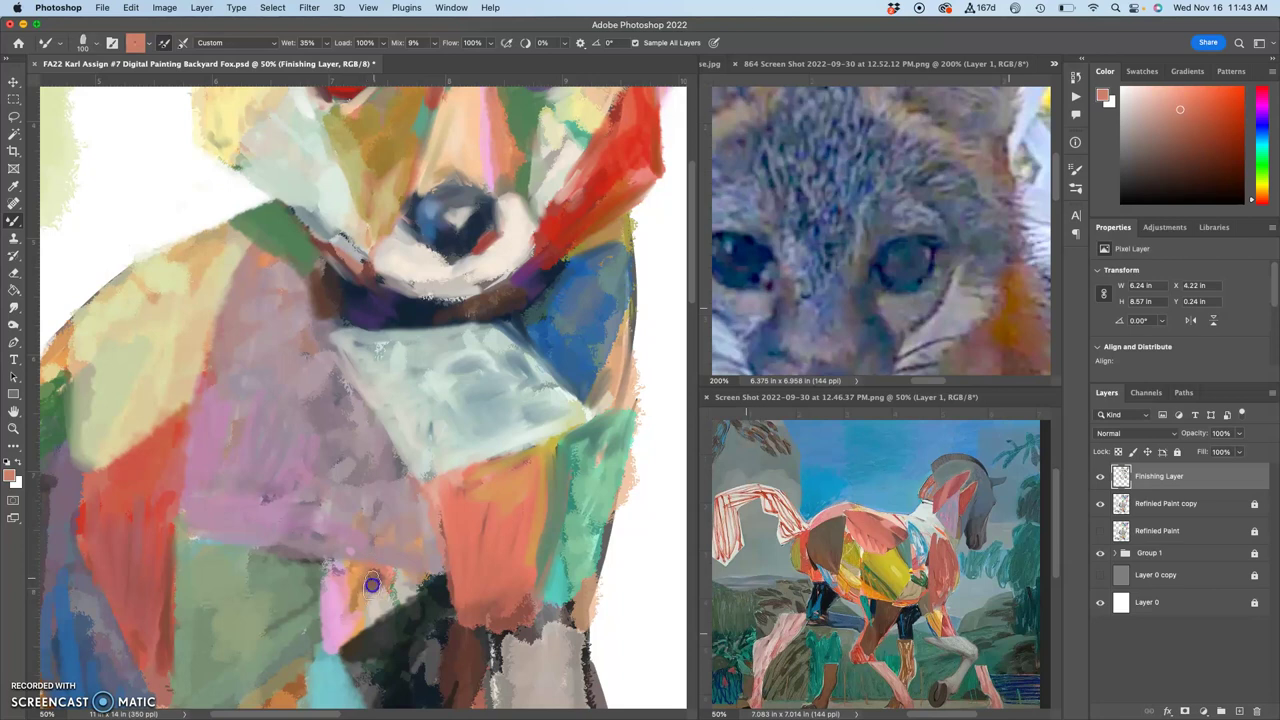
left_click(355, 595, "alt")
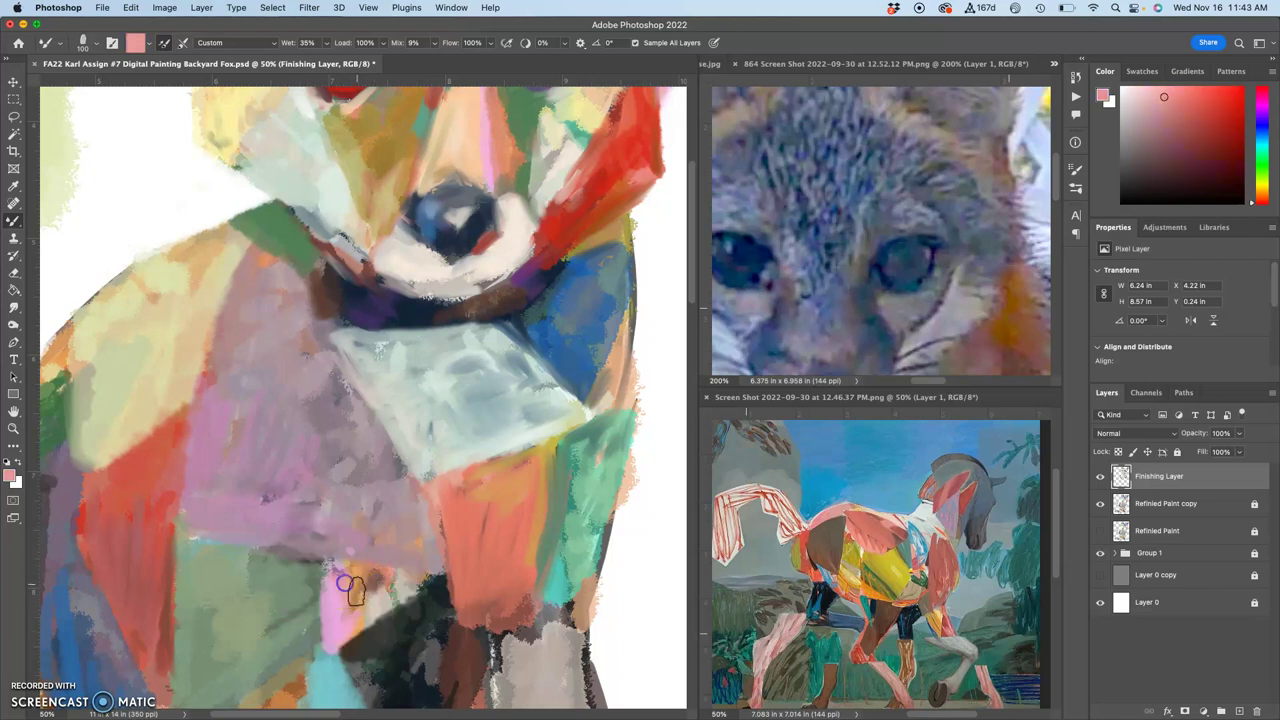
left_click(358, 614, "alt")
left_click_drag(350, 608, 355, 600)
Fill the rough side and upper edges of the grey leg patch with sampled warm grey
mouse_move(441, 549)
left_mouse_down()
mouse_move(437, 497)
mouse_move(504, 374)
left_mouse_up()
left_click(551, 449, "alt")
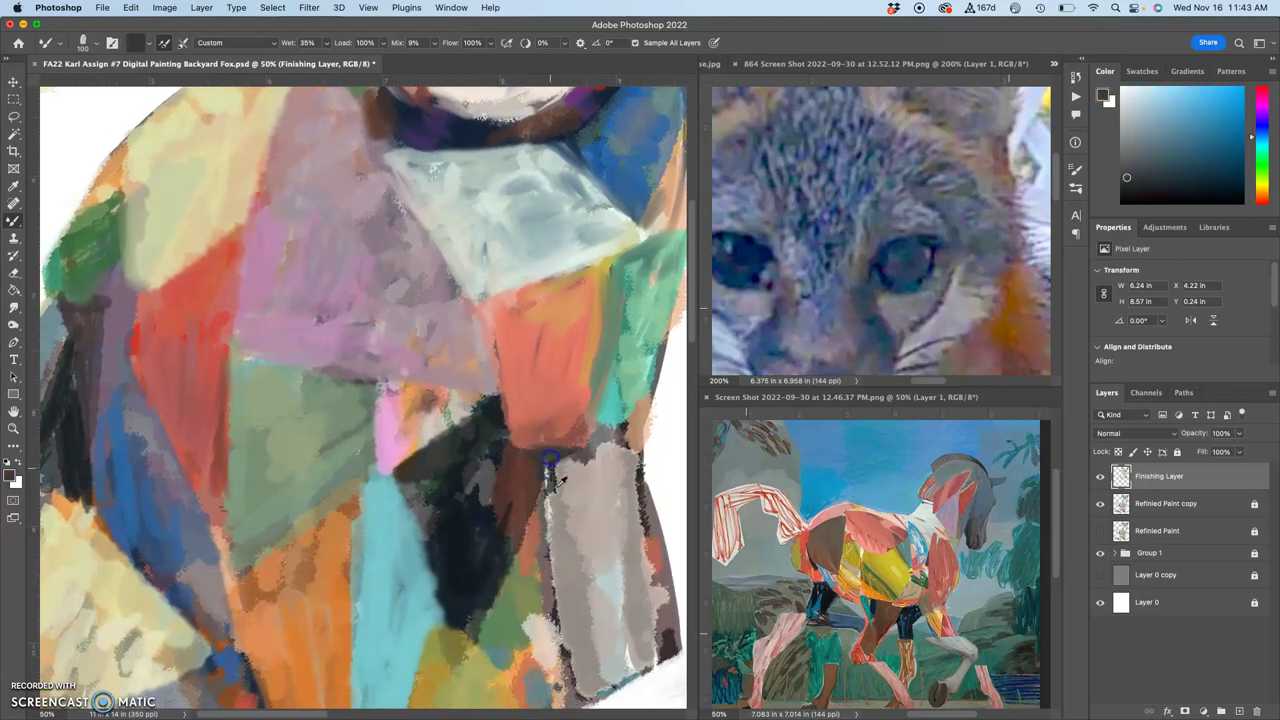
left_click(562, 492, "alt")
left_click_drag(553, 521, 605, 447)
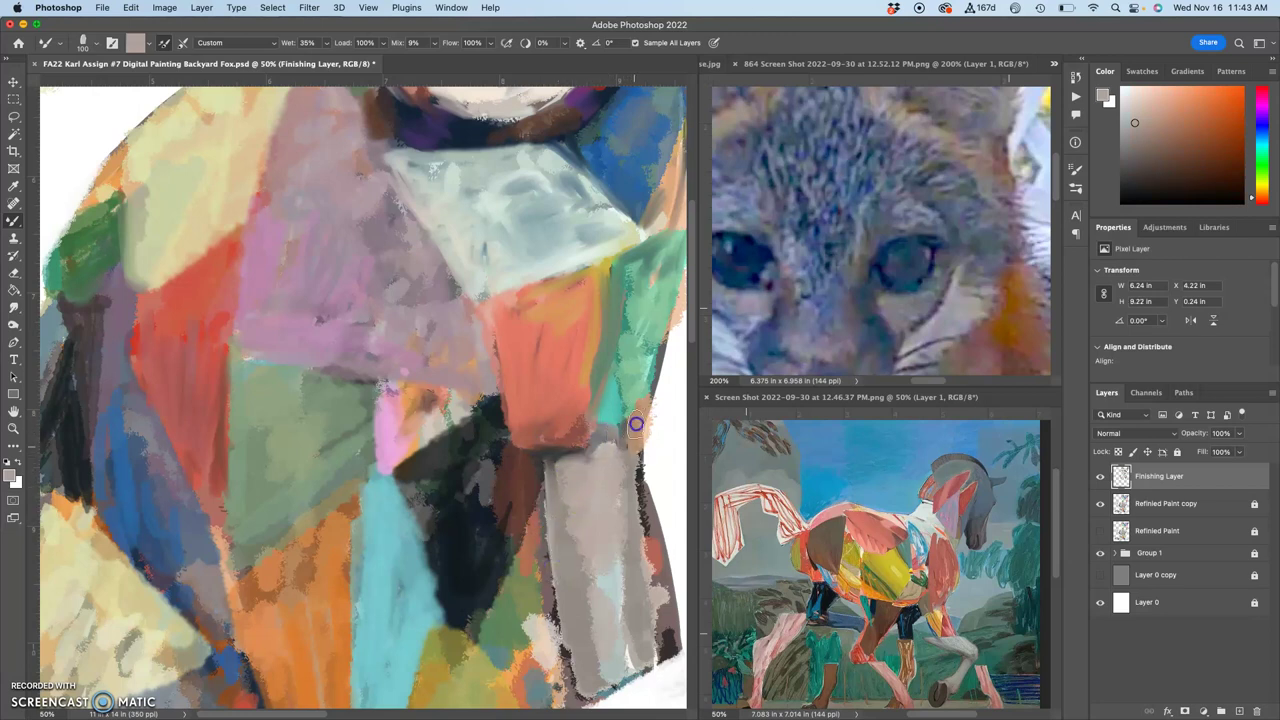
Smooth the black chest patch and its border with the turquoise wedge using sampled near-black
left_click(436, 539, "alt")
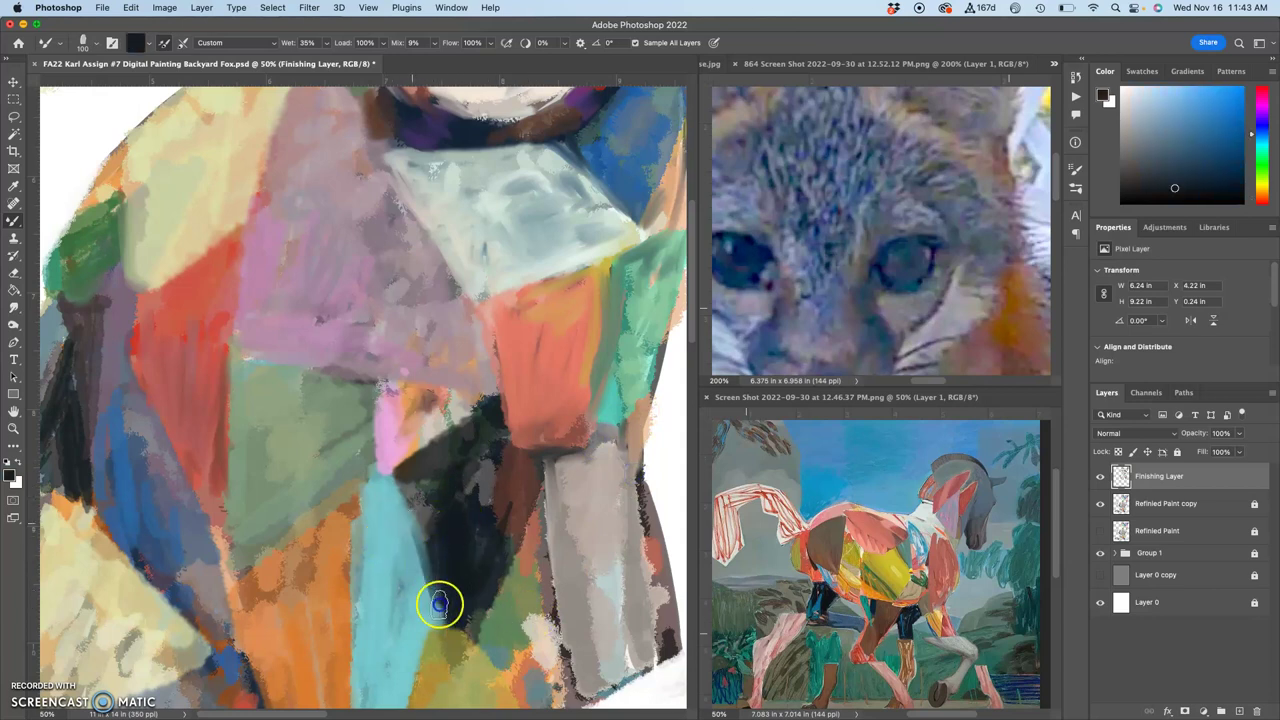
mouse_move(436, 591)
left_mouse_down()
mouse_move(417, 520)
mouse_move(419, 548)
mouse_move(433, 510)
mouse_move(418, 508)
mouse_move(442, 607)
mouse_move(477, 440)
left_mouse_up()
mouse_move(384, 465)
left_mouse_down()
mouse_move(393, 653)
mouse_move(423, 503)
mouse_move(417, 437)
left_mouse_up()
Blend sampled teal down the long turquoise wedge to soften its dark streaks and edge
left_click(416, 438, "alt")
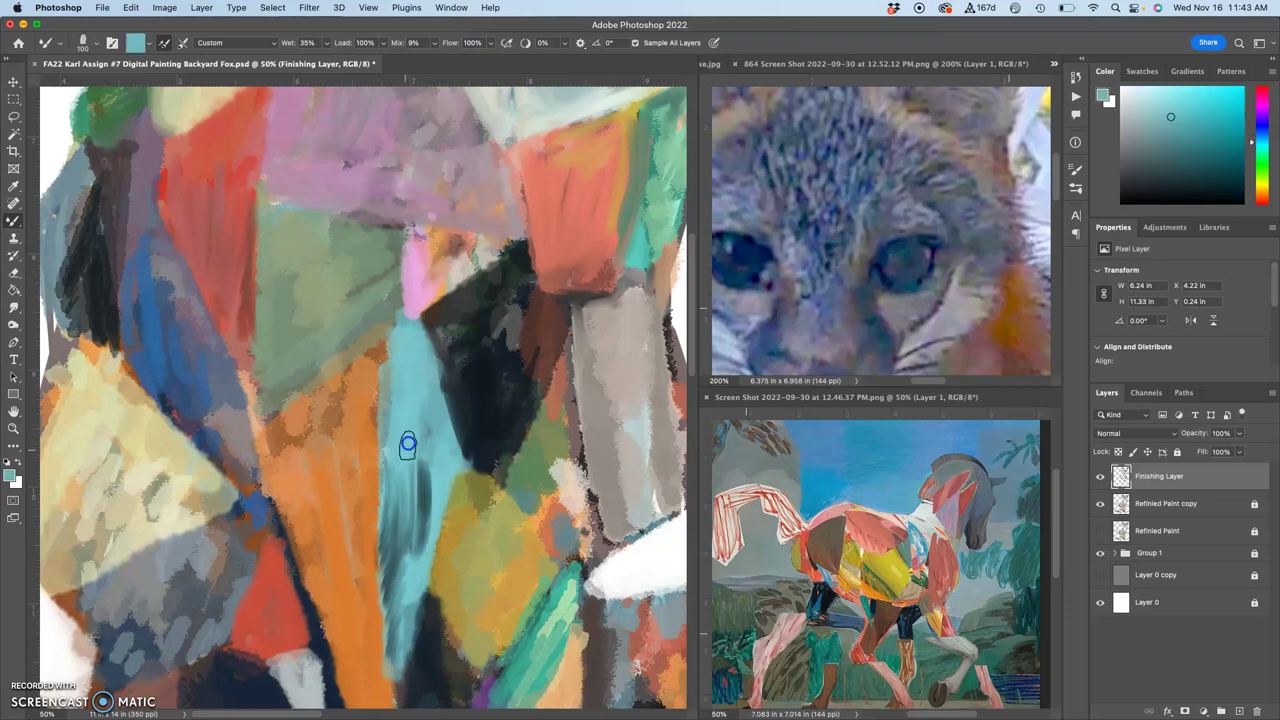
mouse_move(409, 485)
left_mouse_down()
mouse_move(442, 475)
mouse_move(410, 524)
mouse_move(440, 491)
mouse_move(402, 586)
mouse_move(390, 479)
left_mouse_up()
mouse_move(386, 434)
left_mouse_down()
mouse_move(386, 568)
mouse_move(406, 577)
mouse_move(431, 547)
mouse_move(400, 540)
mouse_move(385, 571)
mouse_move(393, 640)
mouse_move(386, 534)
mouse_move(391, 606)
mouse_move(406, 608)
left_mouse_up()
Sharpen the lower end of the turquoise wedge by painting sampled dark navy along its edge
left_click(401, 594, "alt")
scroll(466, 386, "down", 5)
left_click(441, 486, "alt")
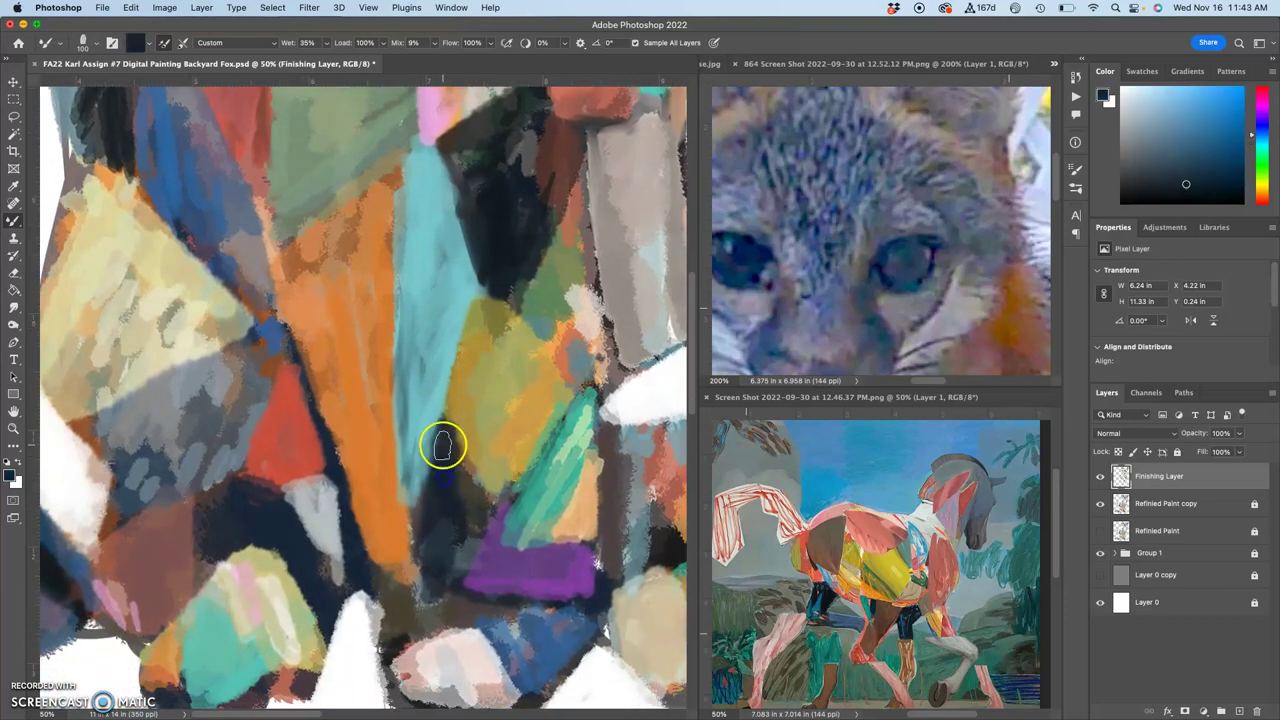
left_click_drag(443, 442, 421, 500)
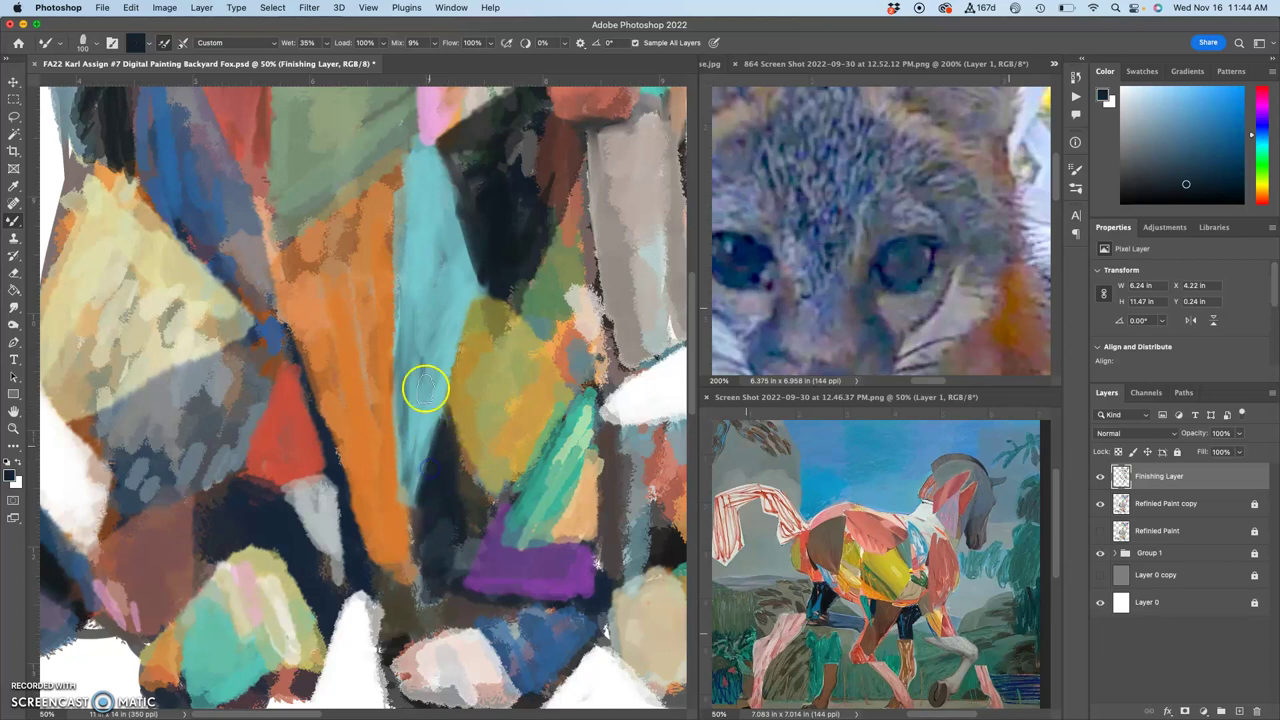
Blend sampled orange and red into the small red triangle
left_click(285, 400, "alt")
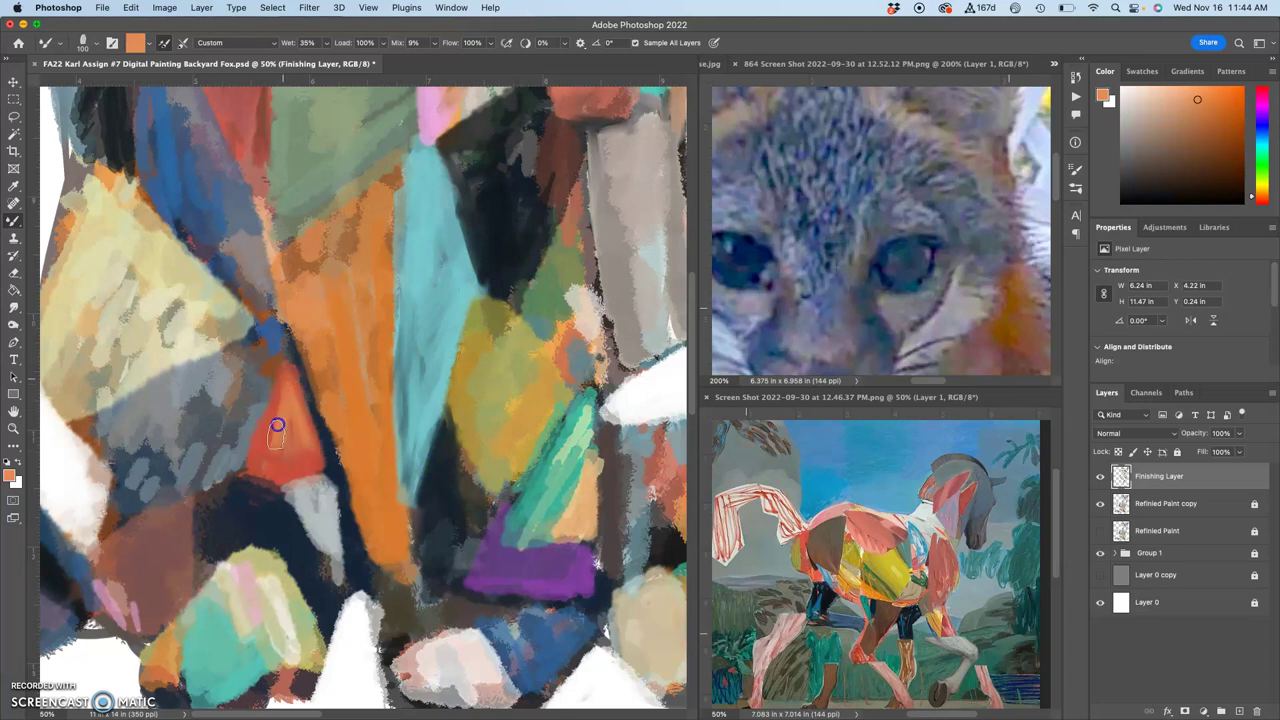
left_click(266, 437, "alt")
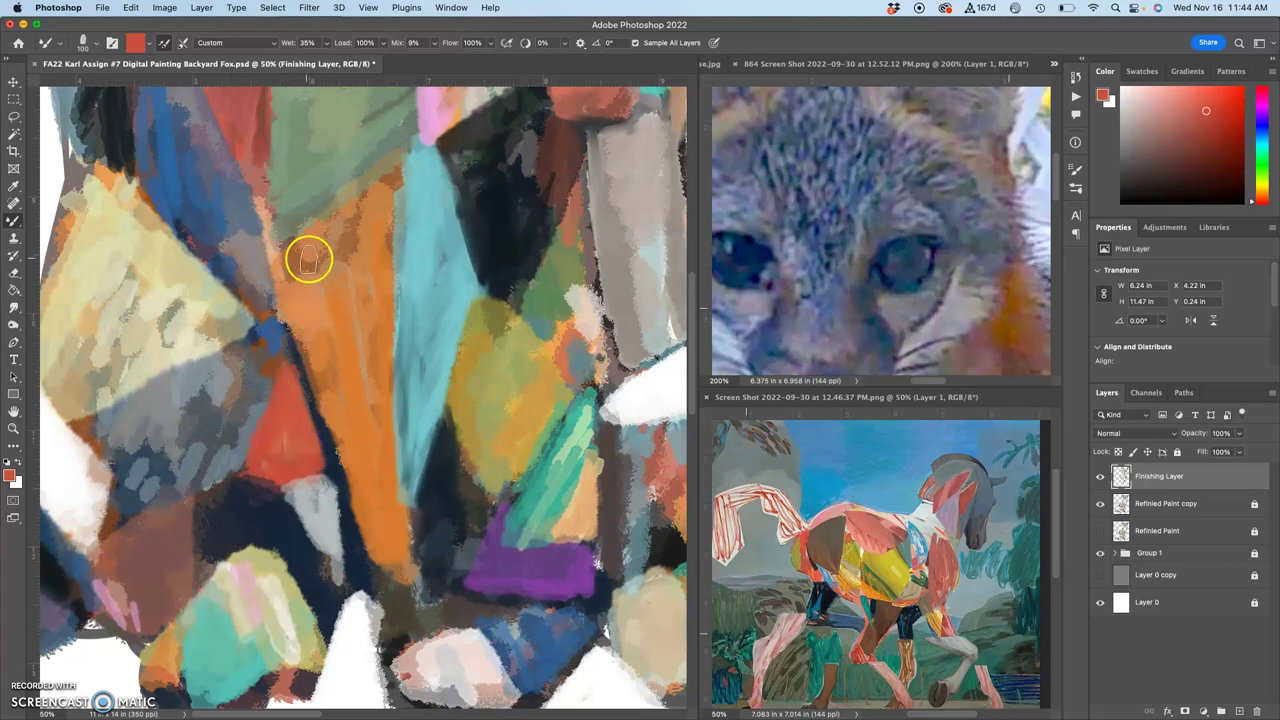
Smooth the mottled cream patch and its lower edge by blending in sampled cream and beige tones
left_click(172, 335, "alt")
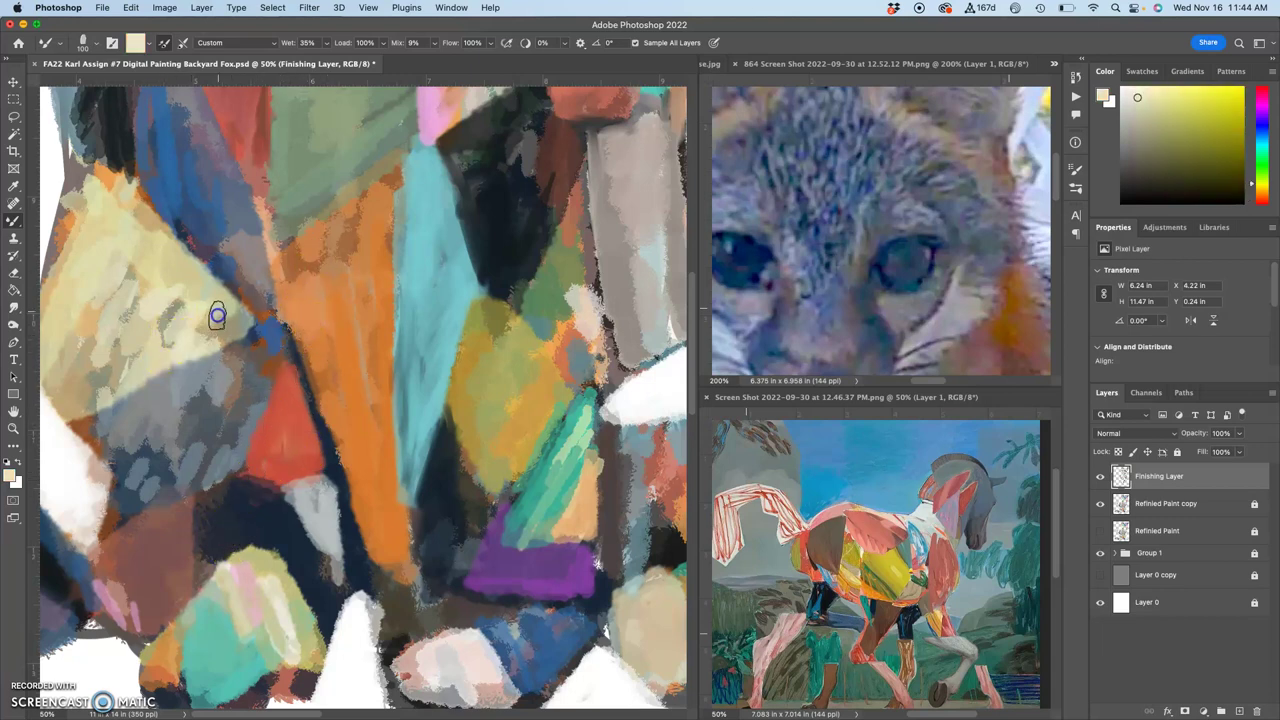
mouse_move(176, 311)
left_mouse_down()
mouse_move(119, 344)
mouse_move(127, 293)
mouse_move(92, 307)
mouse_move(71, 334)
mouse_move(86, 347)
mouse_move(143, 292)
mouse_move(134, 376)
left_mouse_up()
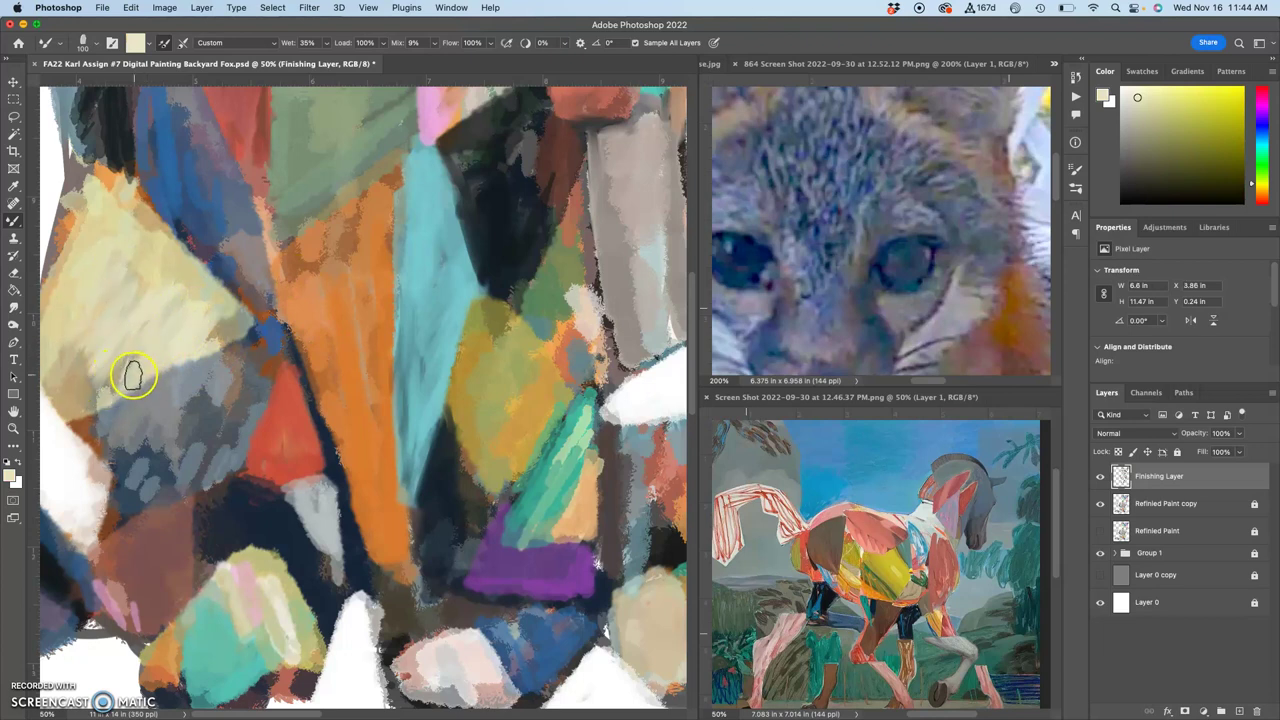
left_click(221, 335, "alt")
mouse_move(204, 333)
left_mouse_down()
mouse_move(213, 301)
mouse_move(158, 336)
mouse_move(175, 273)
mouse_move(144, 284)
mouse_move(123, 321)
mouse_move(168, 290)
mouse_move(170, 336)
mouse_move(204, 341)
left_mouse_up()
left_click(123, 321, "alt")
mouse_move(113, 380)
left_mouse_down()
mouse_move(119, 362)
mouse_move(88, 365)
mouse_move(74, 337)
left_mouse_up()
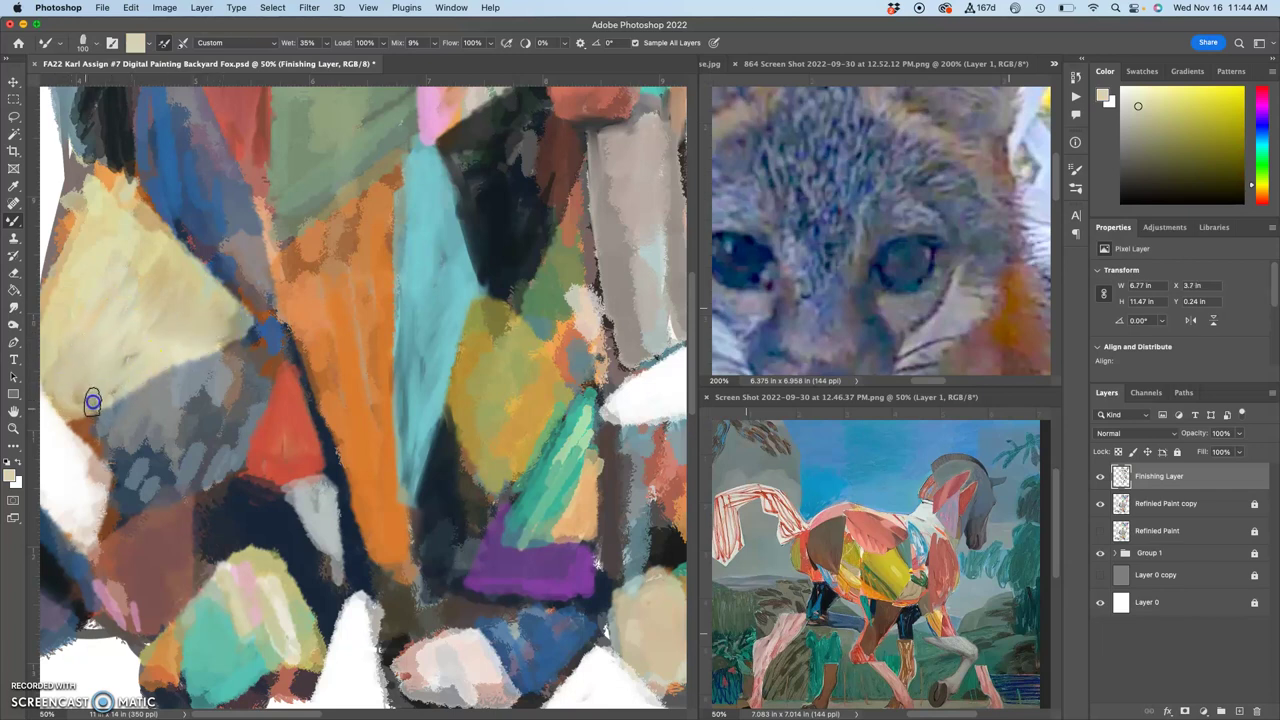
left_click_drag(92, 403, 91, 409)
Blend the upper tip of the cream patch and paint sampled brick red along the outline beside it
left_click_drag(208, 334, 291, 338)
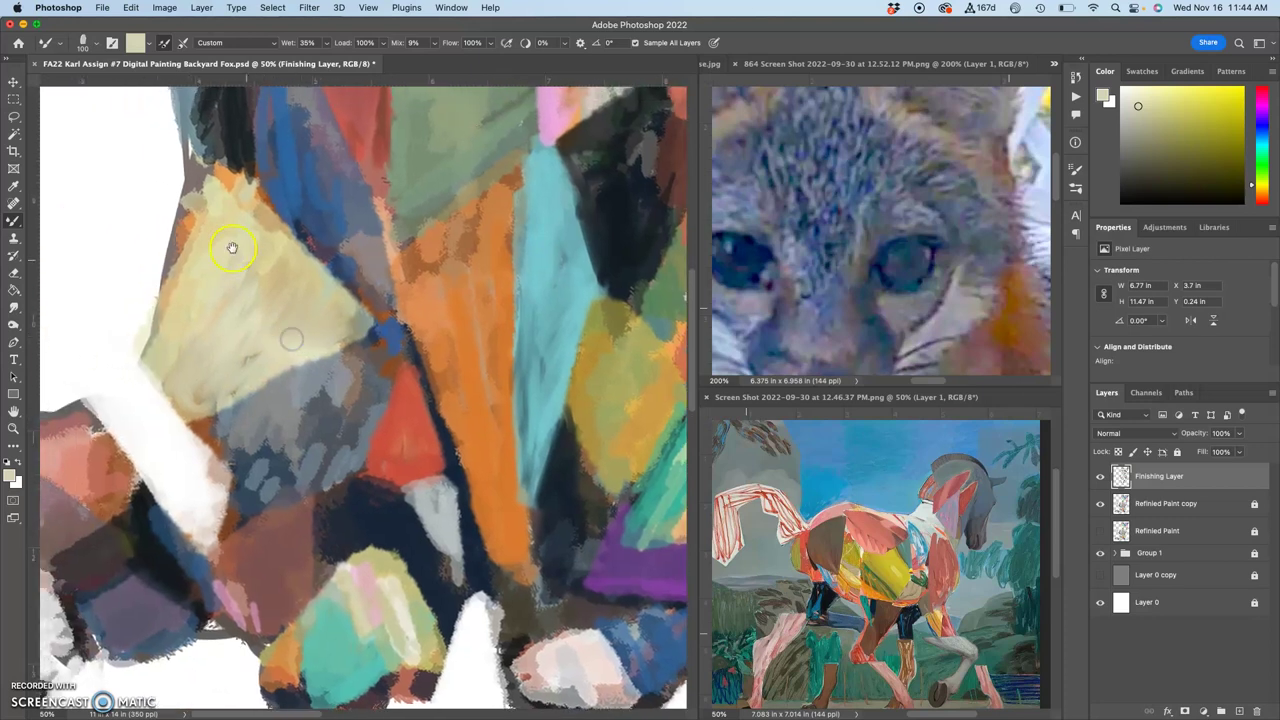
left_click_drag(224, 241, 256, 211)
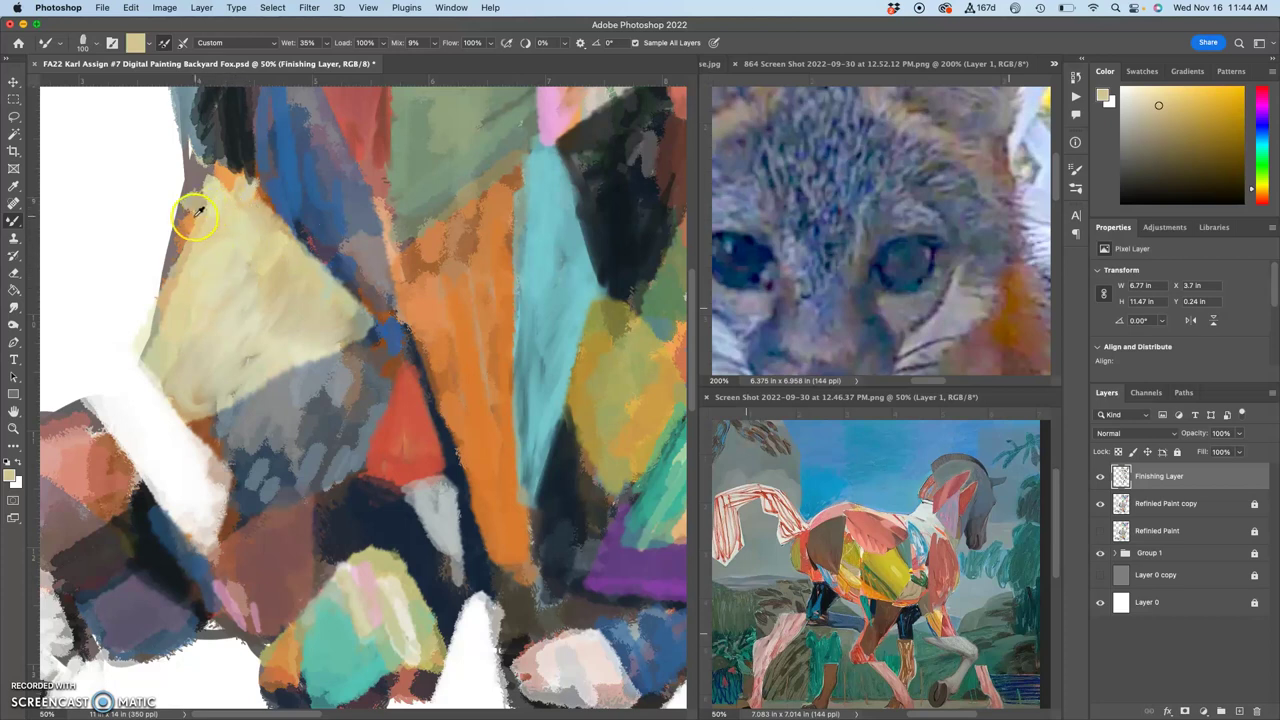
left_click(343, 120, "alt")
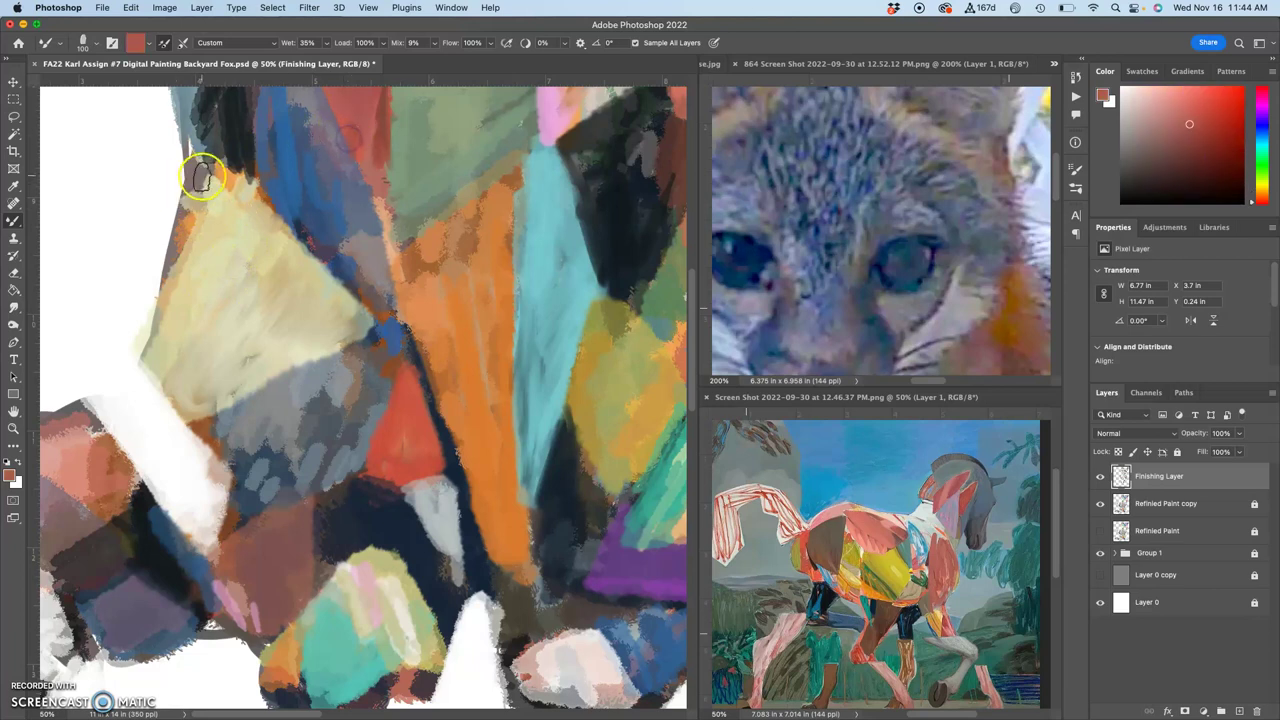
mouse_move(186, 205)
left_mouse_down()
mouse_move(192, 144)
mouse_move(210, 163)
mouse_move(214, 137)
mouse_move(339, 240)
mouse_move(314, 355)
mouse_move(229, 409)
left_mouse_up()
Clean up the upper edge of the grey-blue patch below the cream area with sampled blue-grey
left_click(231, 410, "alt")
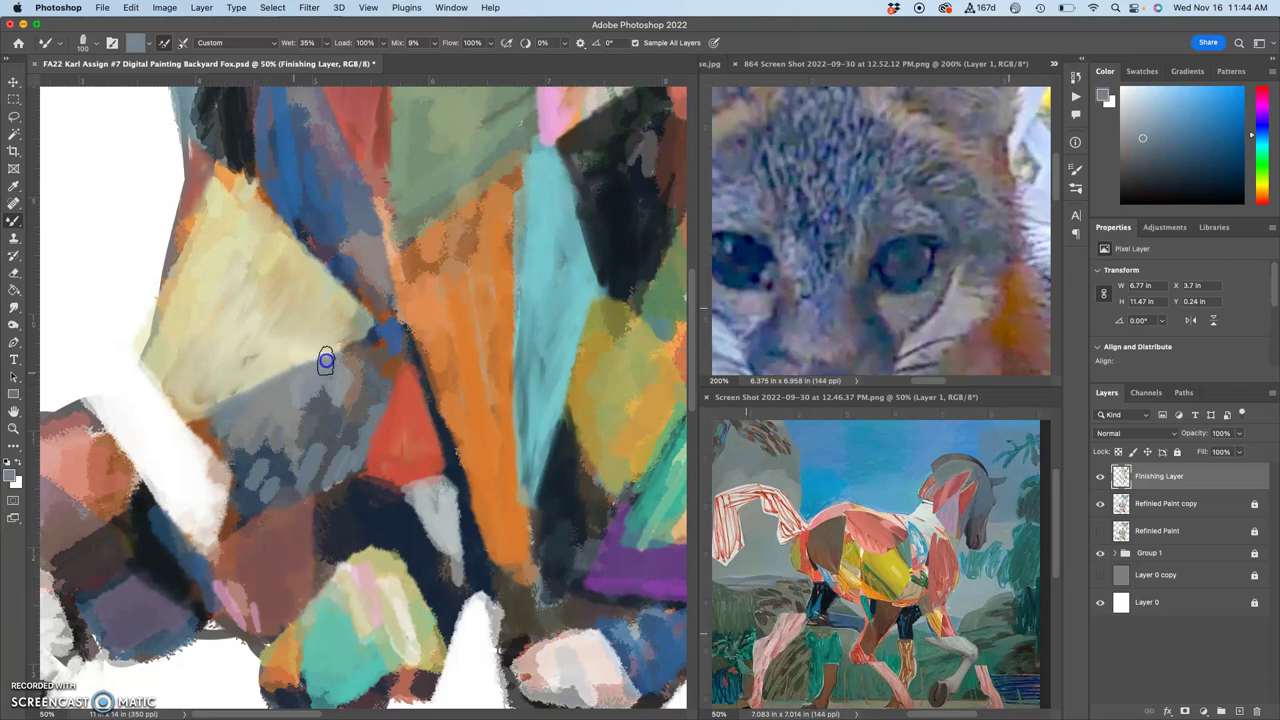
left_click_drag(305, 371, 318, 364)
left_click_drag(288, 399, 254, 409)
Darken and smooth the lower part of the grey-blue patch with sampled slate blue
left_click(335, 447, "alt")
mouse_move(334, 446)
left_mouse_down()
mouse_move(284, 486)
mouse_move(285, 449)
mouse_move(234, 501)
mouse_move(278, 455)
mouse_move(289, 468)
mouse_move(248, 464)
mouse_move(268, 445)
mouse_move(371, 401)
mouse_move(334, 422)
mouse_move(309, 468)
mouse_move(356, 433)
mouse_move(346, 455)
mouse_move(383, 394)
left_mouse_up()
left_click(245, 495, "alt")
left_click(385, 392, "alt")
left_click(356, 472)
mouse_move(350, 478)
left_mouse_down()
mouse_move(306, 494)
mouse_move(371, 403)
mouse_move(414, 426)
mouse_move(288, 271)
left_mouse_up()
Blend sampled slate and dark navy through the dark patch below the turquoise wedge
left_click_drag(445, 403, 364, 432)
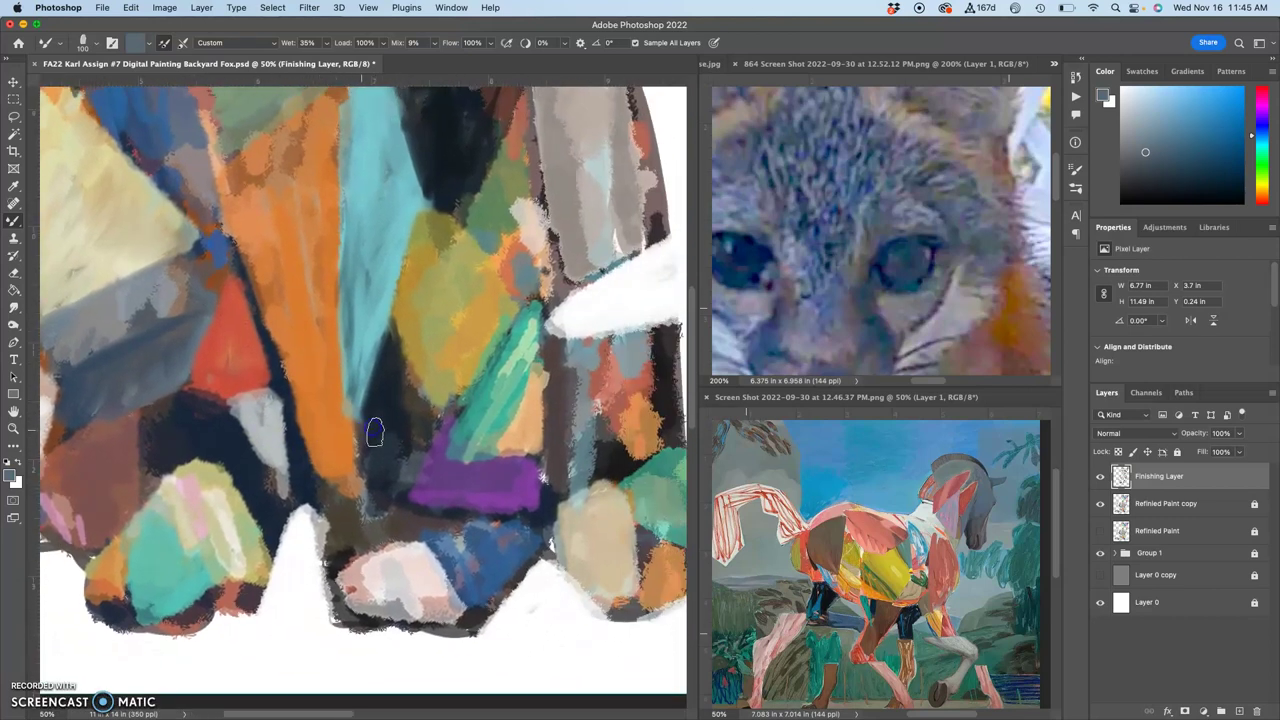
left_click(441, 542, "alt")
mouse_move(364, 441)
left_mouse_down()
mouse_move(366, 504)
mouse_move(387, 424)
mouse_move(361, 443)
mouse_move(367, 493)
mouse_move(349, 438)
mouse_move(367, 498)
mouse_move(367, 476)
mouse_move(386, 474)
mouse_move(414, 425)
mouse_move(419, 444)
mouse_move(425, 431)
mouse_move(372, 515)
left_mouse_up()
left_click(385, 423, "alt")
left_click_drag(408, 391, 372, 395)
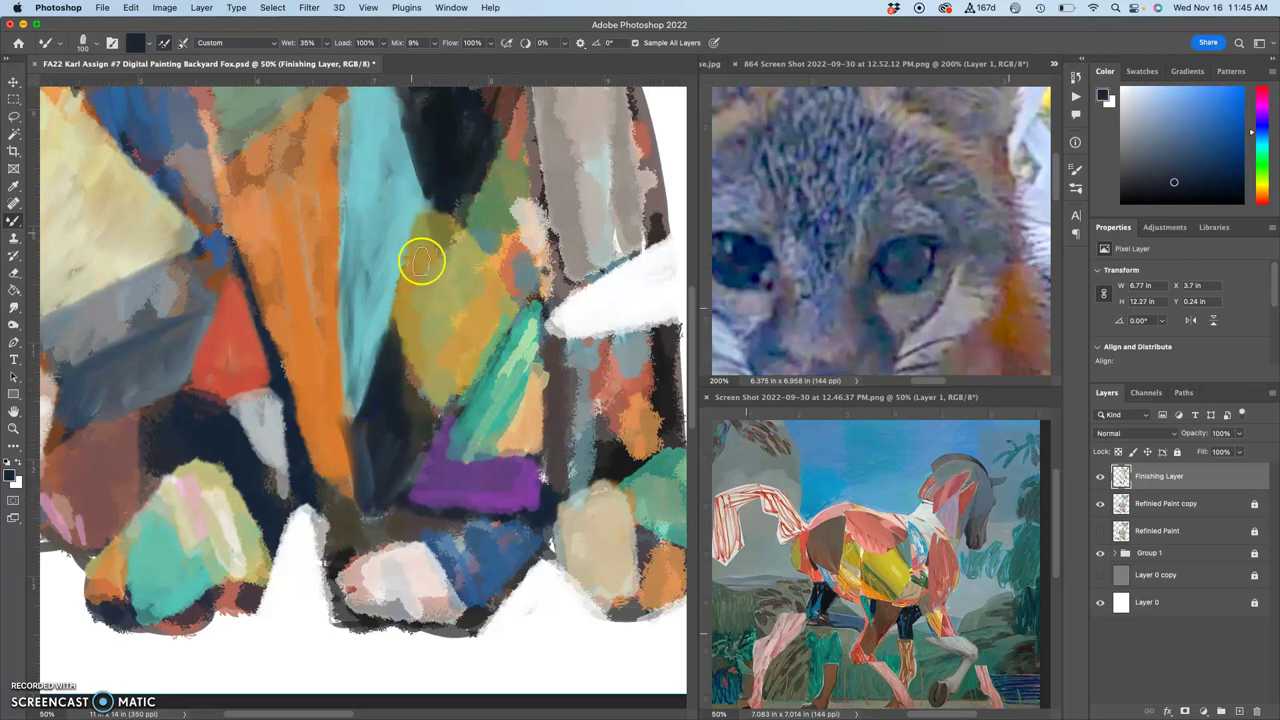
Extend the ochre patch's edge toward the turquoise wedge with sampled ochre, and soften the orange wedge's dark border
left_click(414, 333, "alt")
mouse_move(399, 340)
left_mouse_down()
mouse_move(425, 392)
mouse_move(394, 357)
mouse_move(430, 410)
left_mouse_up()
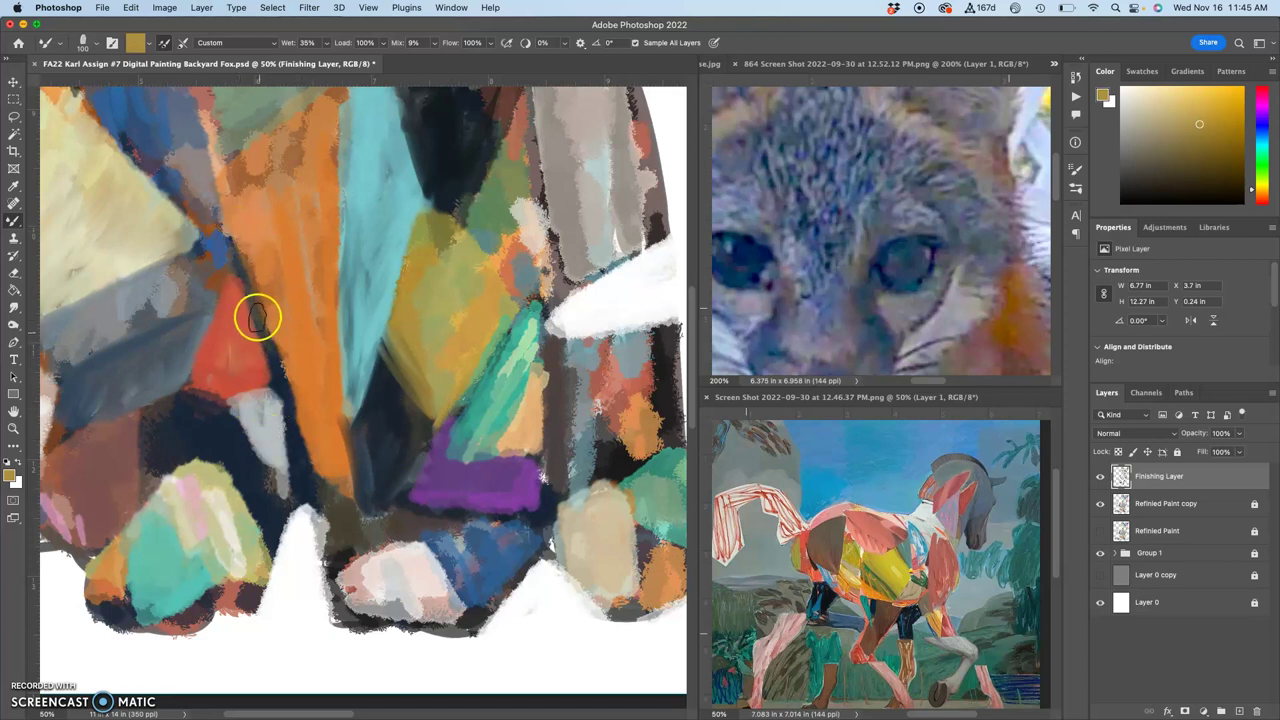
mouse_move(235, 248)
left_mouse_down()
mouse_move(275, 376)
mouse_move(253, 264)
mouse_move(291, 410)
left_mouse_up()
mouse_move(275, 231)
left_mouse_down()
mouse_move(273, 266)
mouse_move(309, 289)
mouse_move(357, 249)
mouse_move(286, 322)
mouse_move(281, 284)
mouse_move(291, 337)
left_mouse_up()
Streak sampled teal, orange and muted green tones through the orange wedge and its upper end
left_click(357, 247, "alt")
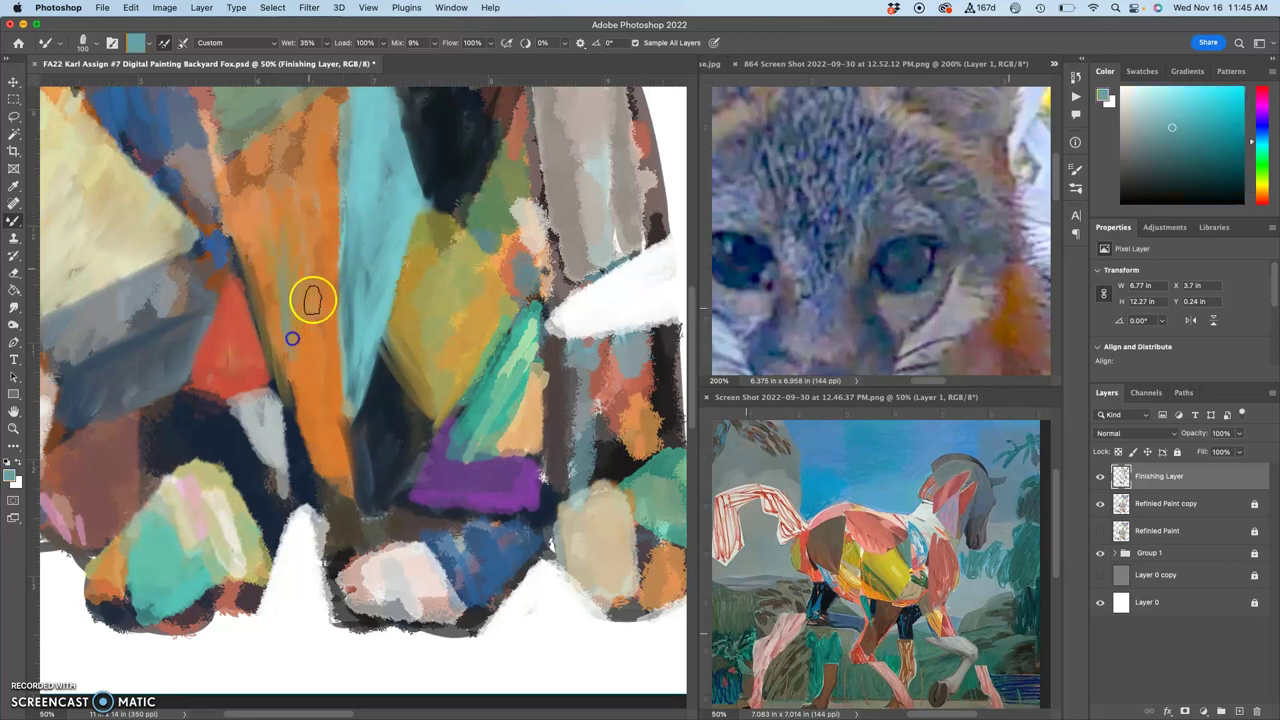
left_click(322, 254, "alt")
mouse_move(290, 262)
left_mouse_down()
mouse_move(266, 189)
mouse_move(294, 157)
mouse_move(263, 151)
mouse_move(306, 123)
mouse_move(313, 166)
mouse_move(246, 177)
mouse_move(246, 157)
mouse_move(277, 180)
mouse_move(240, 177)
mouse_move(261, 170)
mouse_move(254, 228)
left_mouse_up()
left_click(310, 218, "alt")
left_click(205, 480, "alt")
left_click(298, 168)
left_click(281, 181, "alt")
Smooth the ochre patch with sampled tones and work sampled green into the small green patch above it
mouse_move(438, 351)
left_mouse_down()
mouse_move(432, 296)
mouse_move(420, 332)
mouse_move(412, 324)
mouse_move(442, 313)
mouse_move(441, 271)
left_mouse_up()
left_click(433, 299, "alt")
left_click(486, 210, "alt")
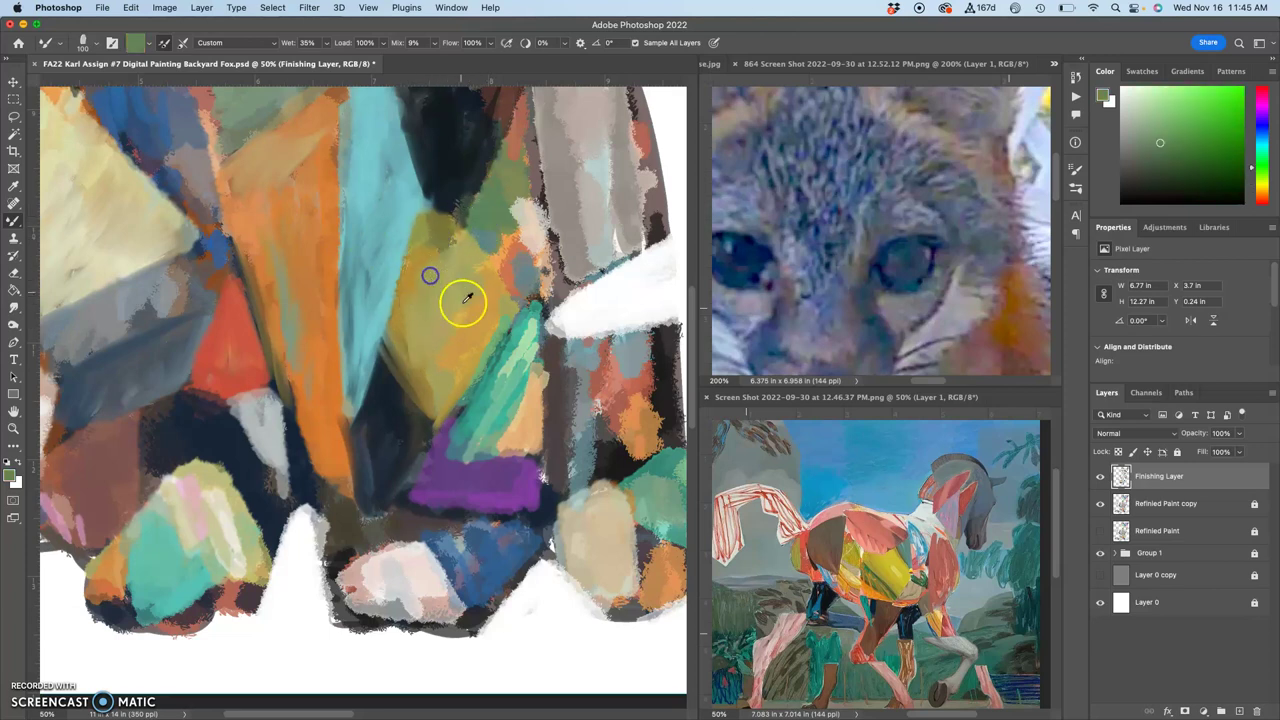
left_click(516, 394, "alt")
left_click_drag(468, 216, 468, 215)
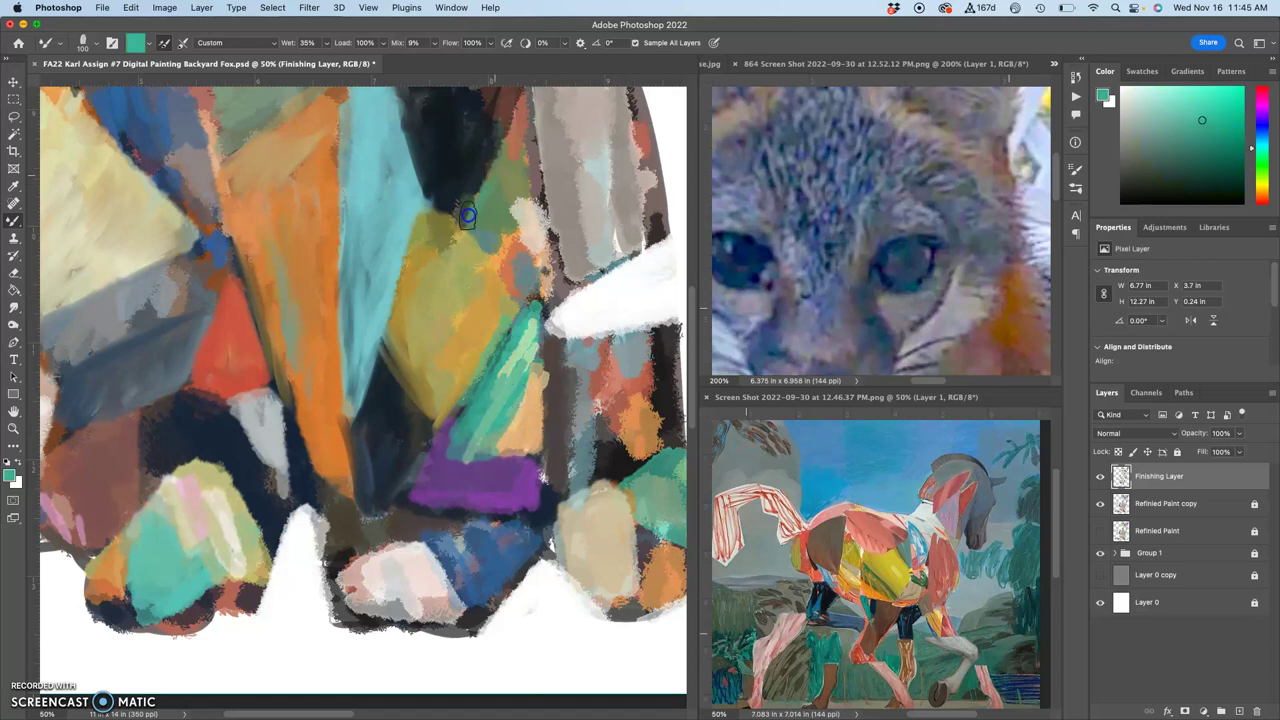
Rework the peach spots beside the grey leg and the orange patch below with sampled dark brown and beige
left_click(537, 206, "alt")
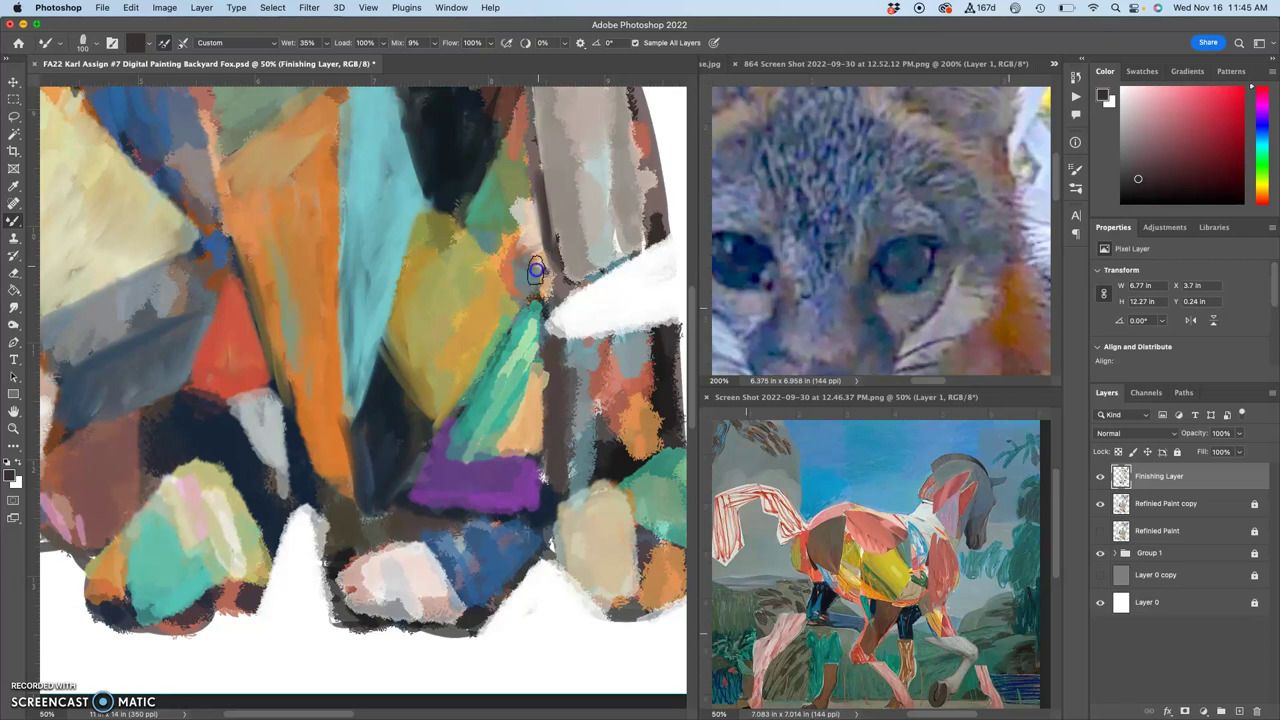
left_click(546, 282, "alt")
left_click(536, 256, "alt")
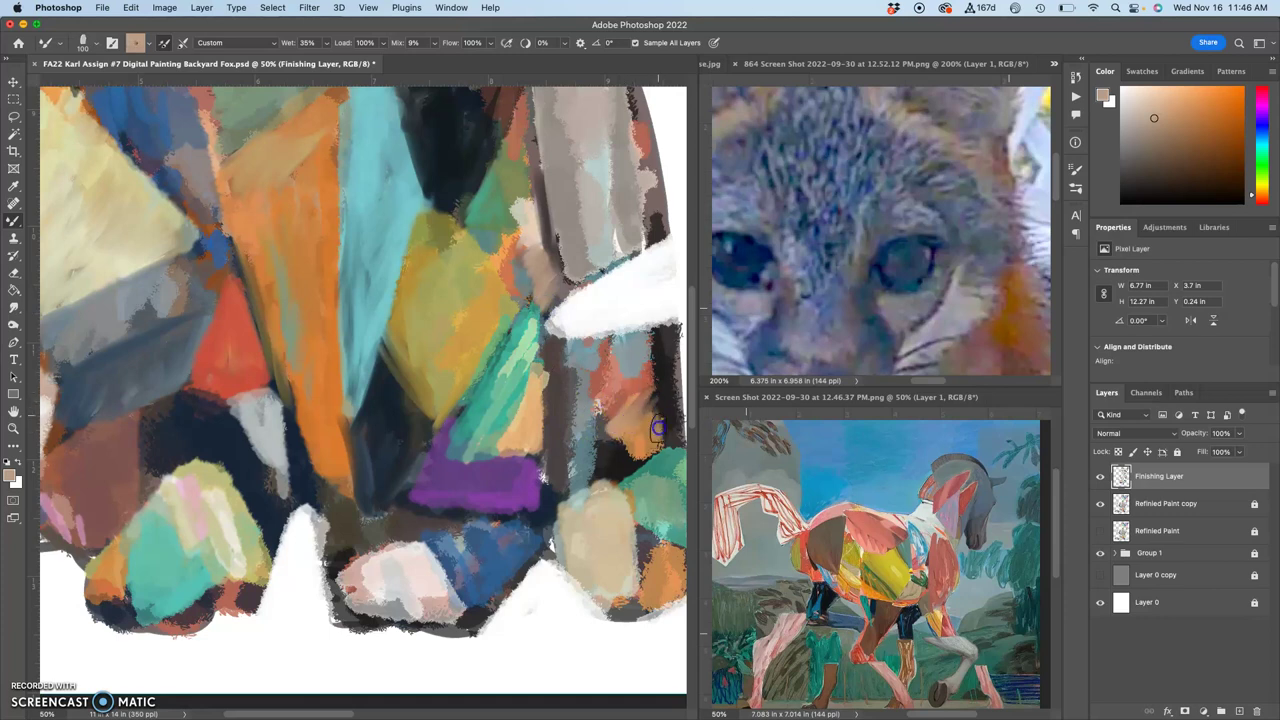
left_click_drag(664, 438, 658, 421)
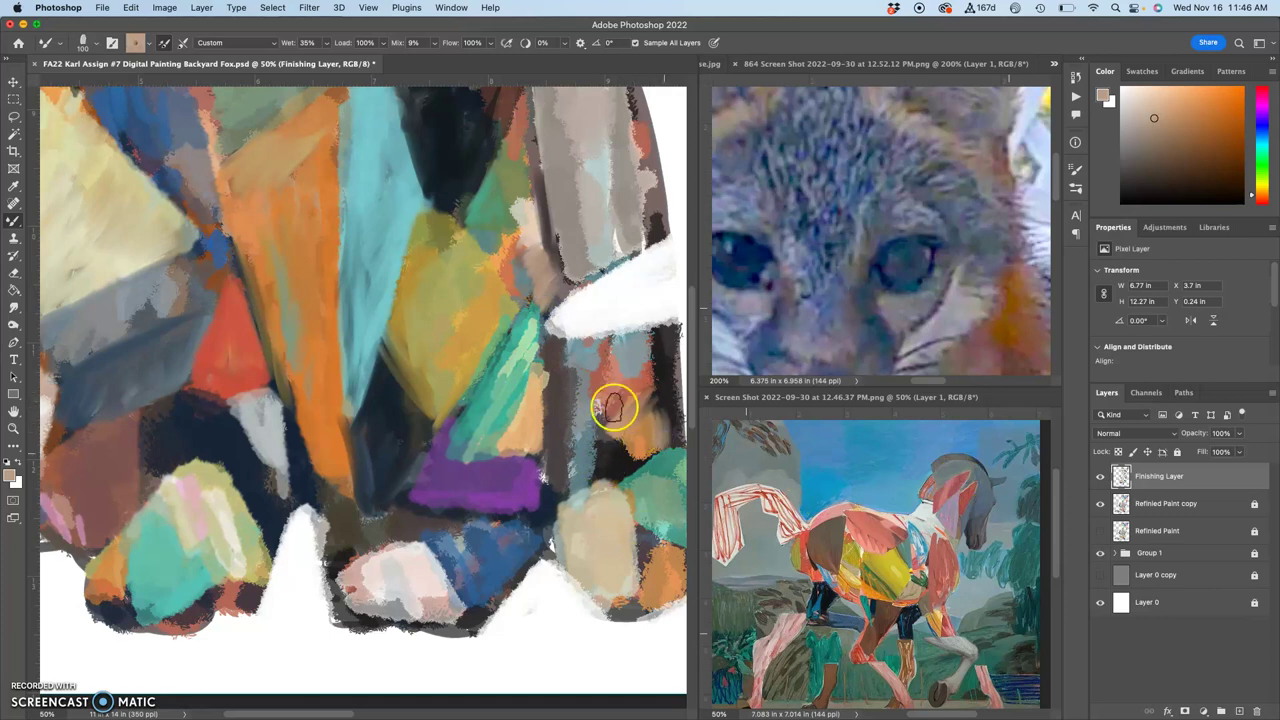
Blend the stripes of the green triangle above the purple patch with sampled mint green
left_click(188, 572, "alt")
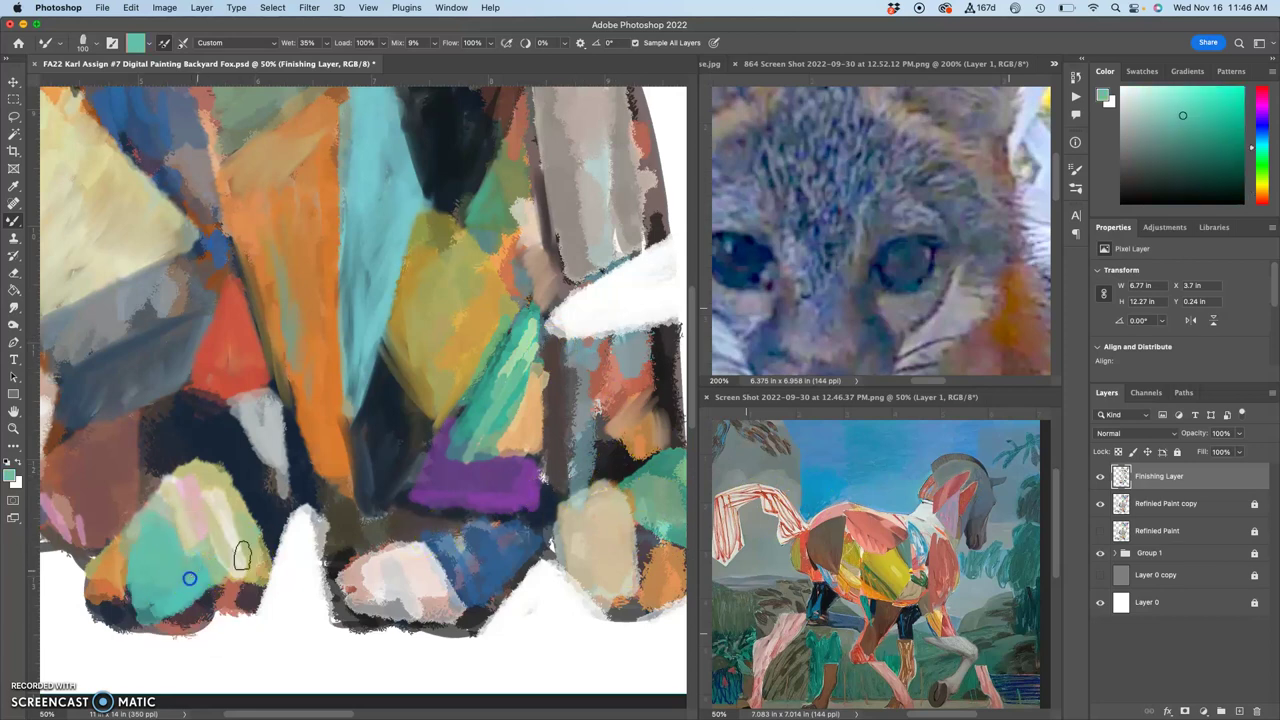
left_click_drag(455, 432, 454, 447)
mouse_move(506, 410)
left_mouse_down()
mouse_move(494, 440)
mouse_move(527, 368)
mouse_move(471, 391)
mouse_move(453, 435)
mouse_move(463, 452)
left_mouse_up()
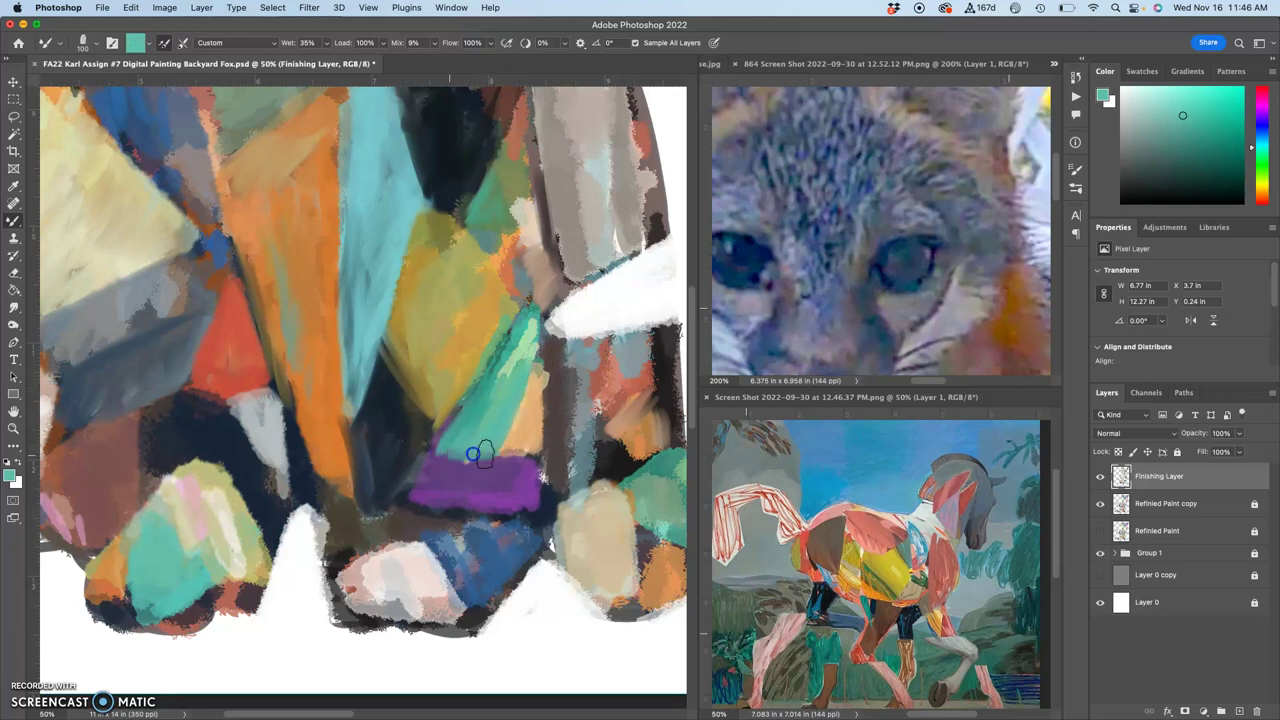
Paint sampled purple over the end of the purple patch and into the reddish-brown patch beside the paw
left_click(489, 456, "alt")
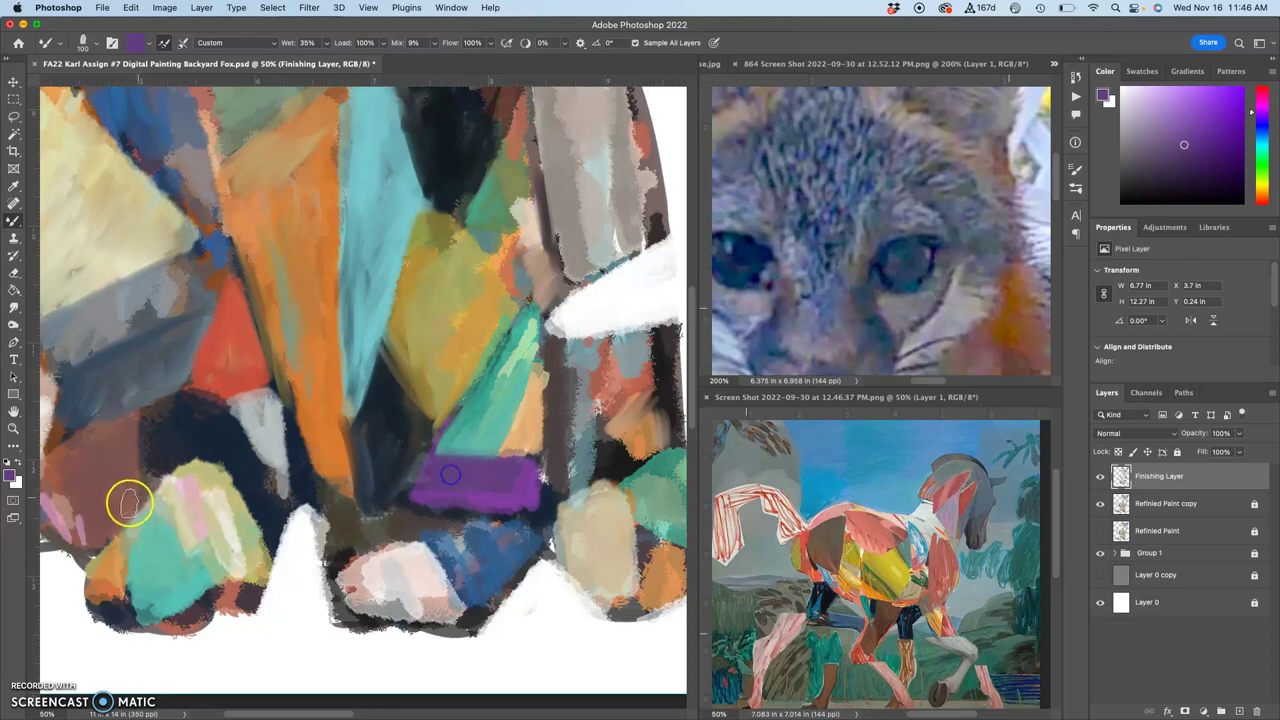
left_click_drag(130, 503, 81, 528)
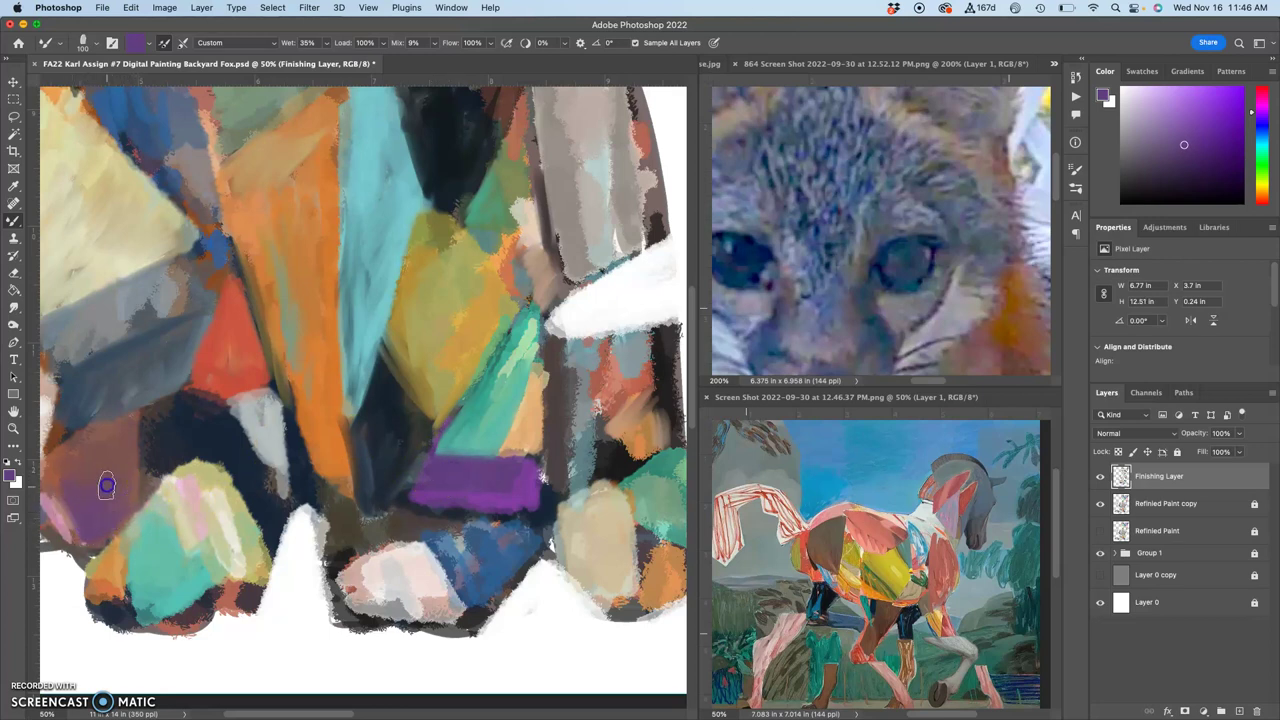
Outline the pink stripe on the multicoloured paw with sampled brick red
left_click_drag(180, 485, 403, 411)
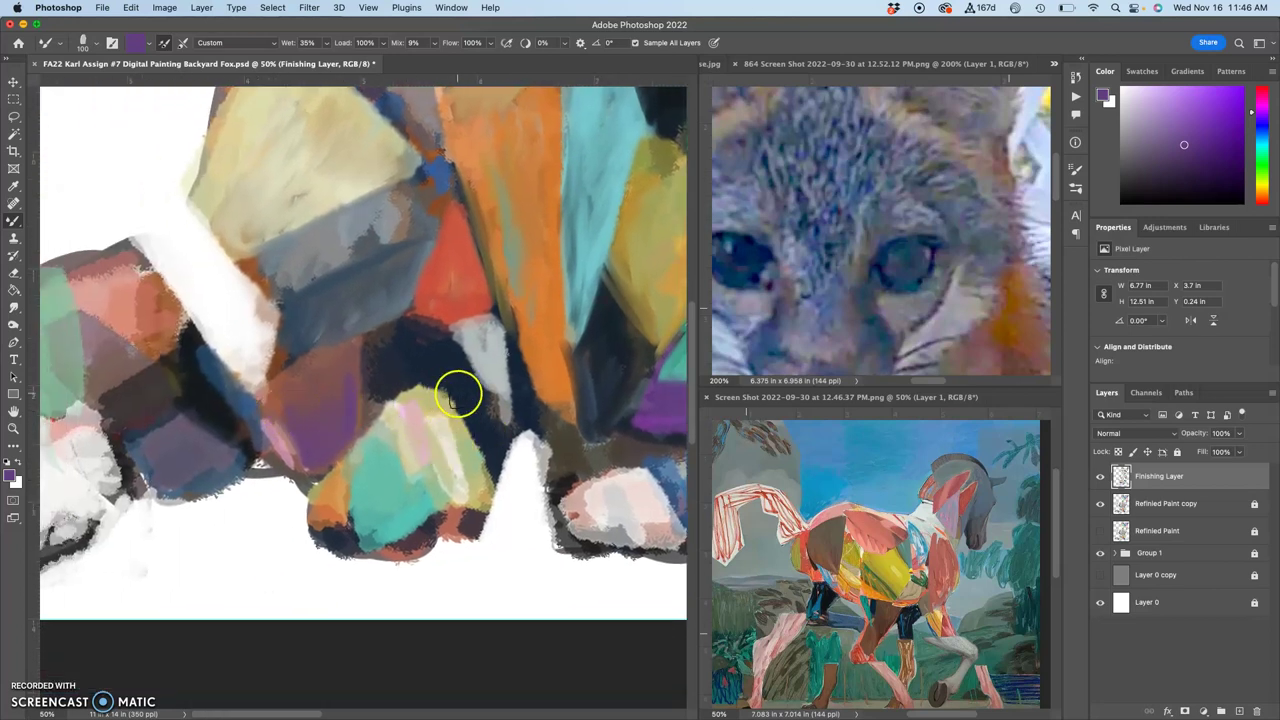
left_click(455, 295, "alt")
left_click(397, 430)
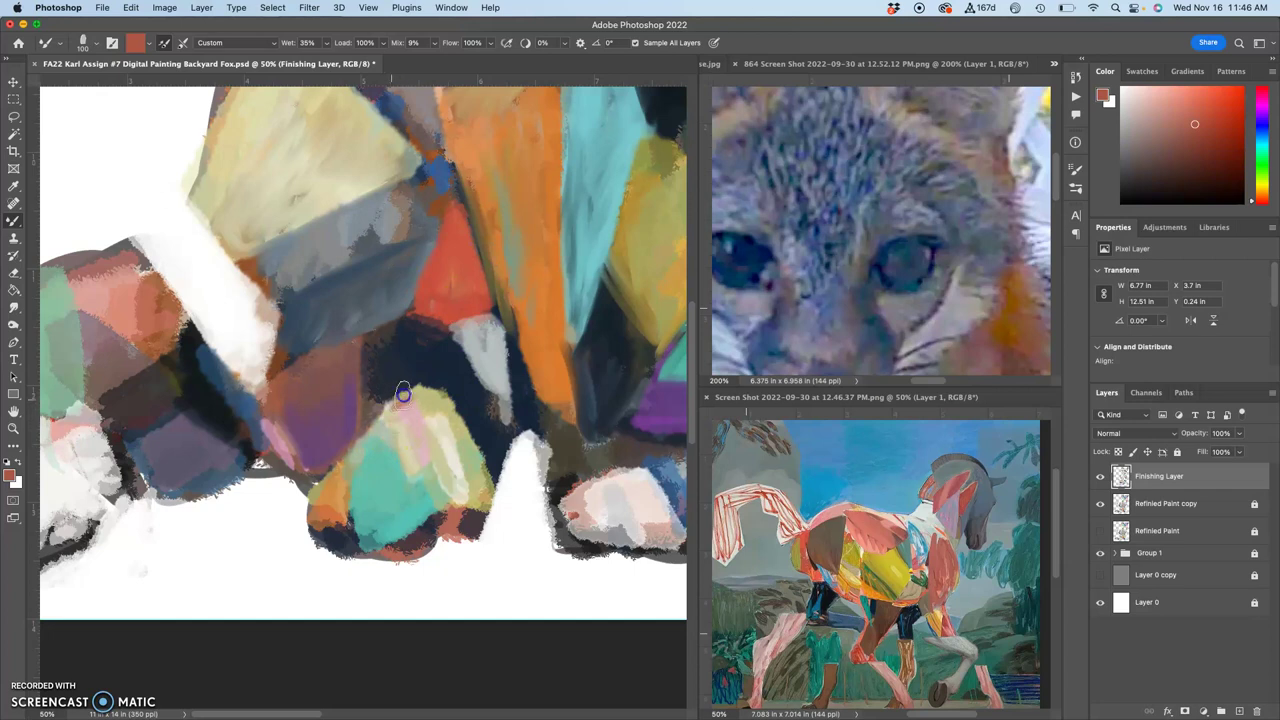
mouse_move(395, 402)
left_mouse_down()
mouse_move(407, 399)
mouse_move(403, 434)
mouse_move(383, 408)
mouse_move(407, 458)
left_mouse_up()
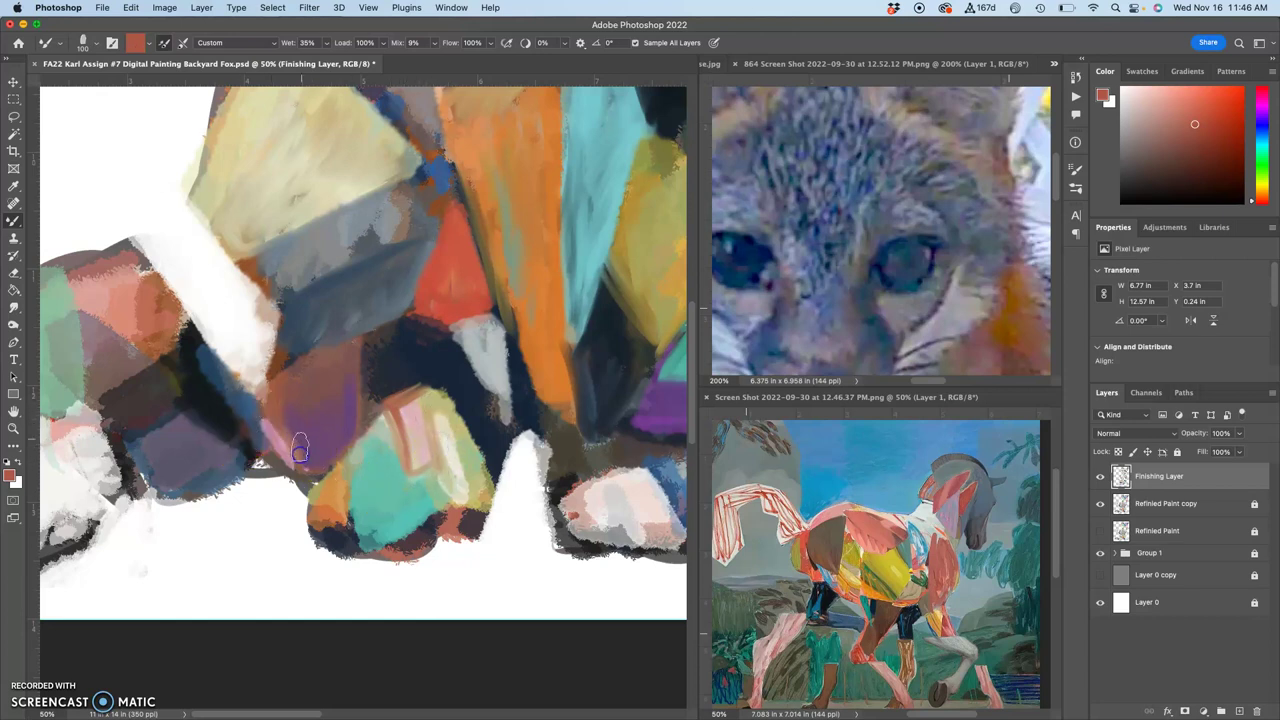
Frame the blue-purple patch near the hind paw with sampled beige strokes
left_click(444, 455, "alt")
mouse_move(181, 412)
left_mouse_down()
mouse_move(135, 431)
mouse_move(189, 420)
mouse_move(233, 443)
mouse_move(206, 439)
mouse_move(221, 463)
mouse_move(129, 441)
mouse_move(146, 449)
mouse_move(139, 480)
mouse_move(182, 494)
left_mouse_up()
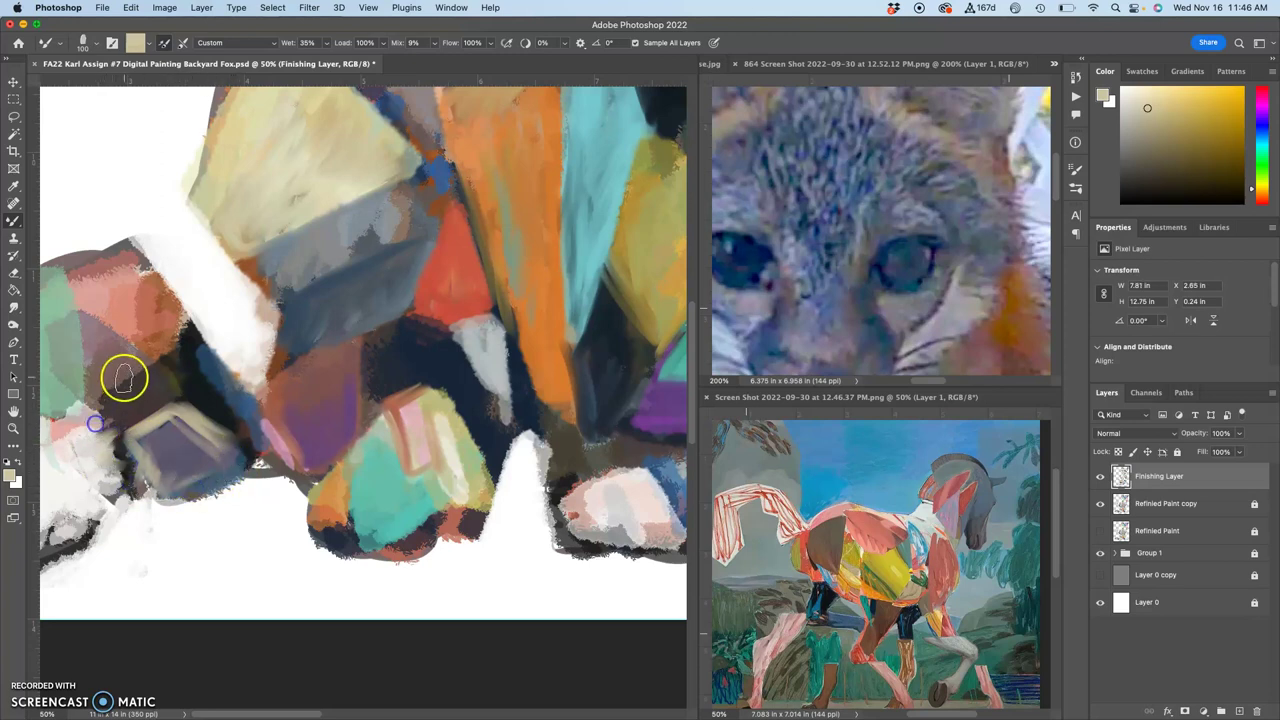
Blend sampled teal along the green hind-leg patch where it borders the red patch
left_click(586, 207, "alt")
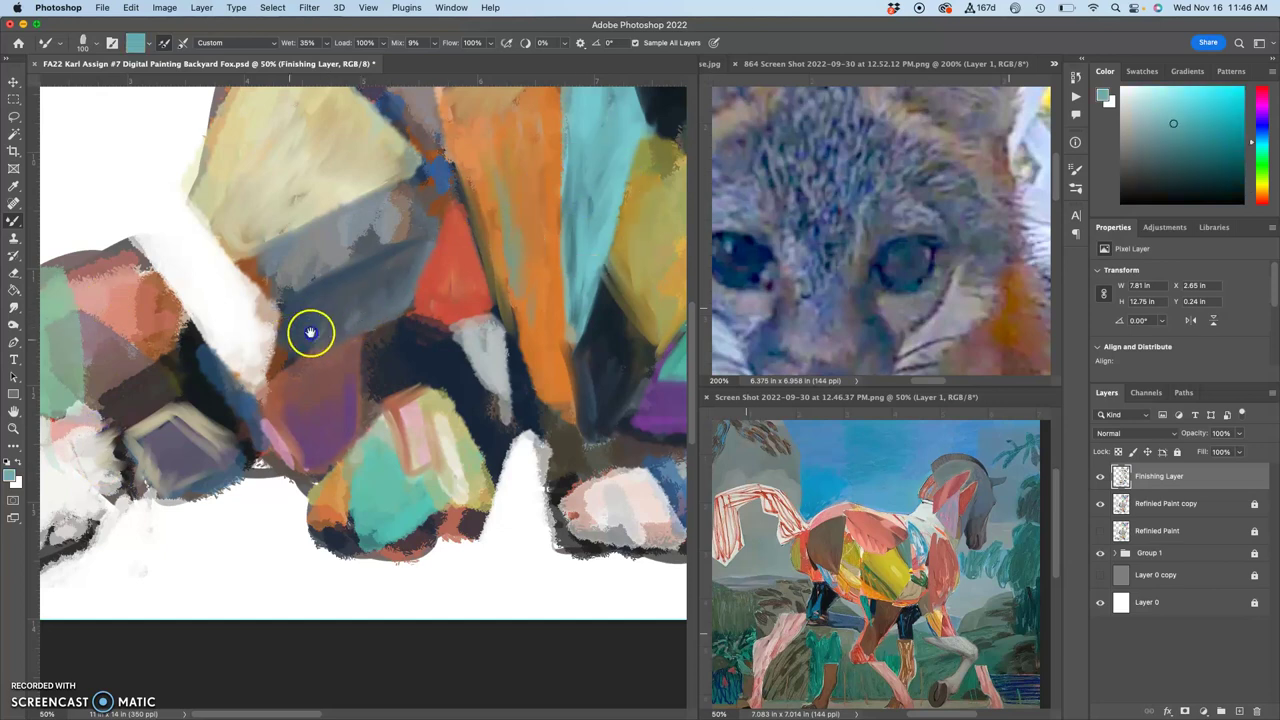
scroll(360, 312, "left", 10)
scroll(362, 313, "down", 2)
left_click_drag(320, 307, 317, 294)
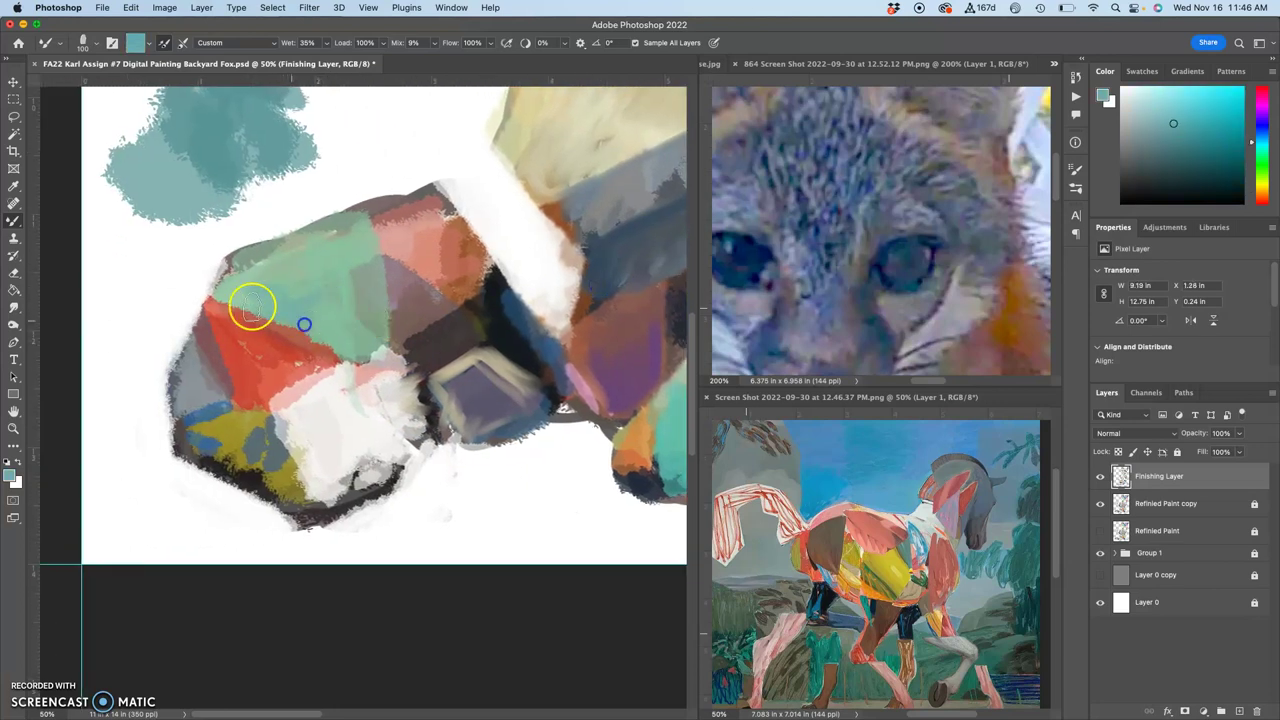
left_click_drag(238, 302, 337, 346)
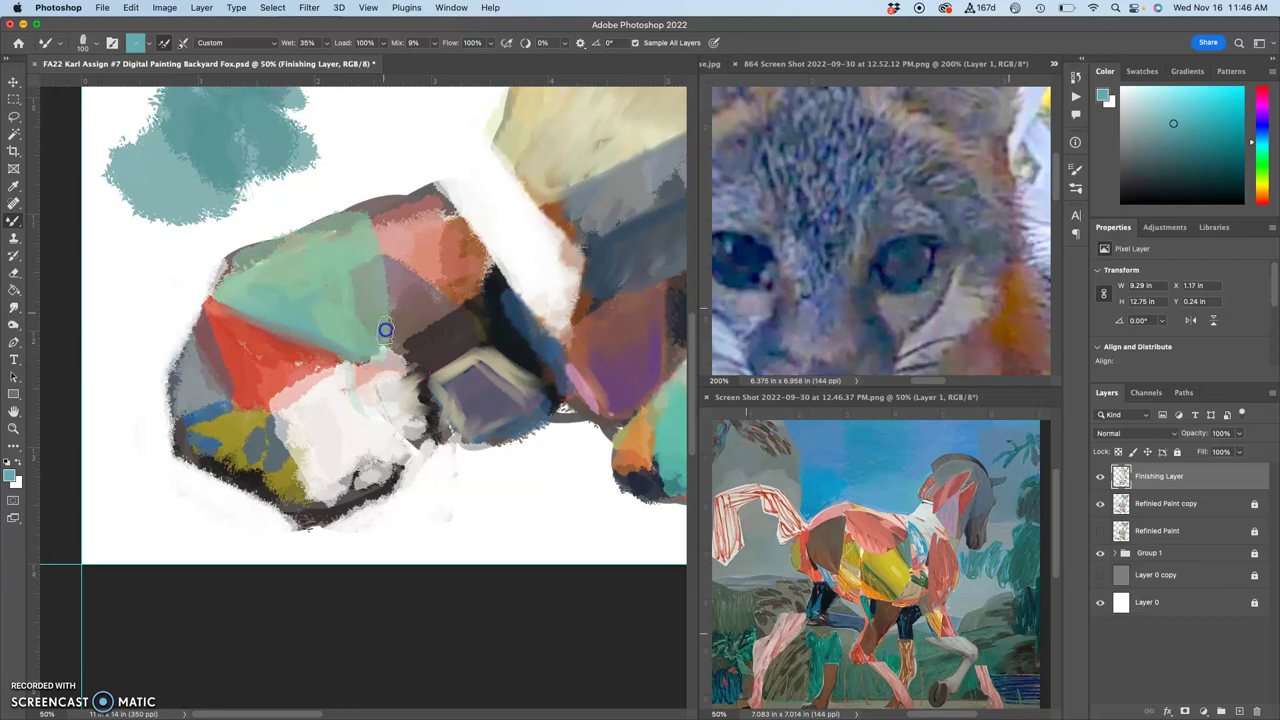
Streak sampled teal along the upper edge of the white hind-paw patch and add sampled dark brown to its border
left_click(670, 437, "alt")
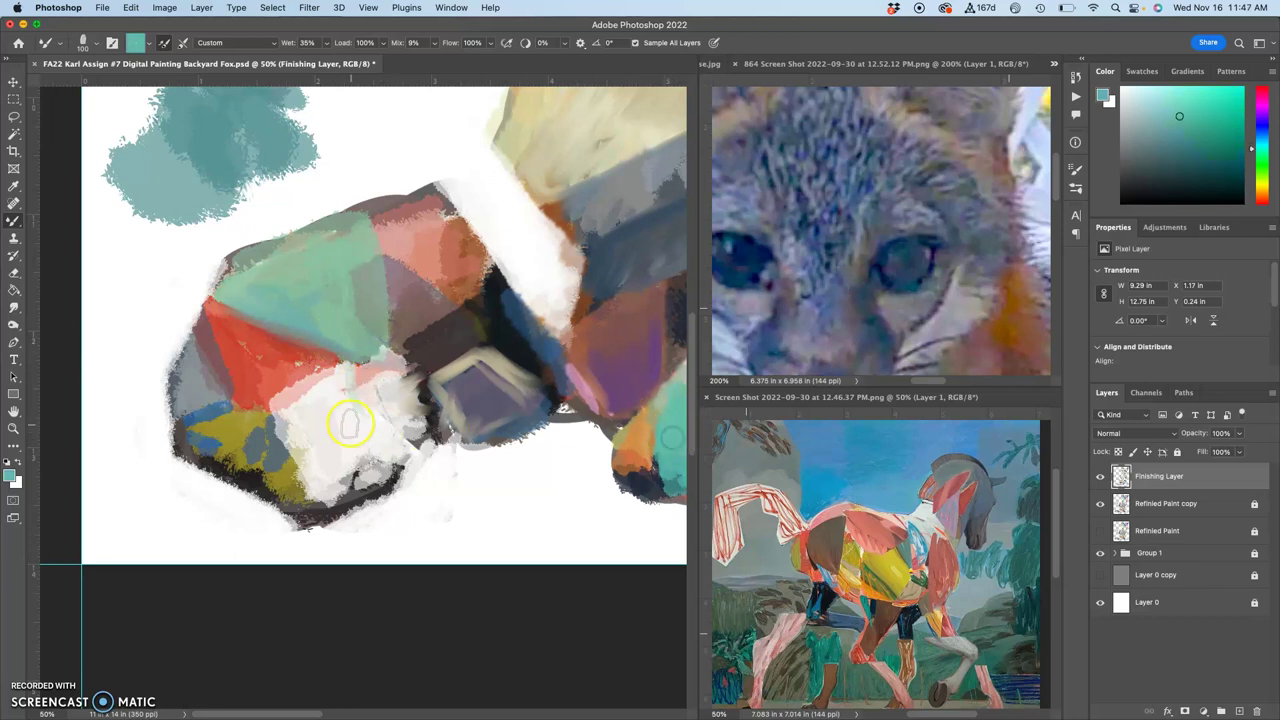
mouse_move(340, 413)
left_mouse_down()
mouse_move(329, 380)
mouse_move(266, 397)
mouse_move(294, 380)
left_mouse_up()
left_click(467, 335, "alt")
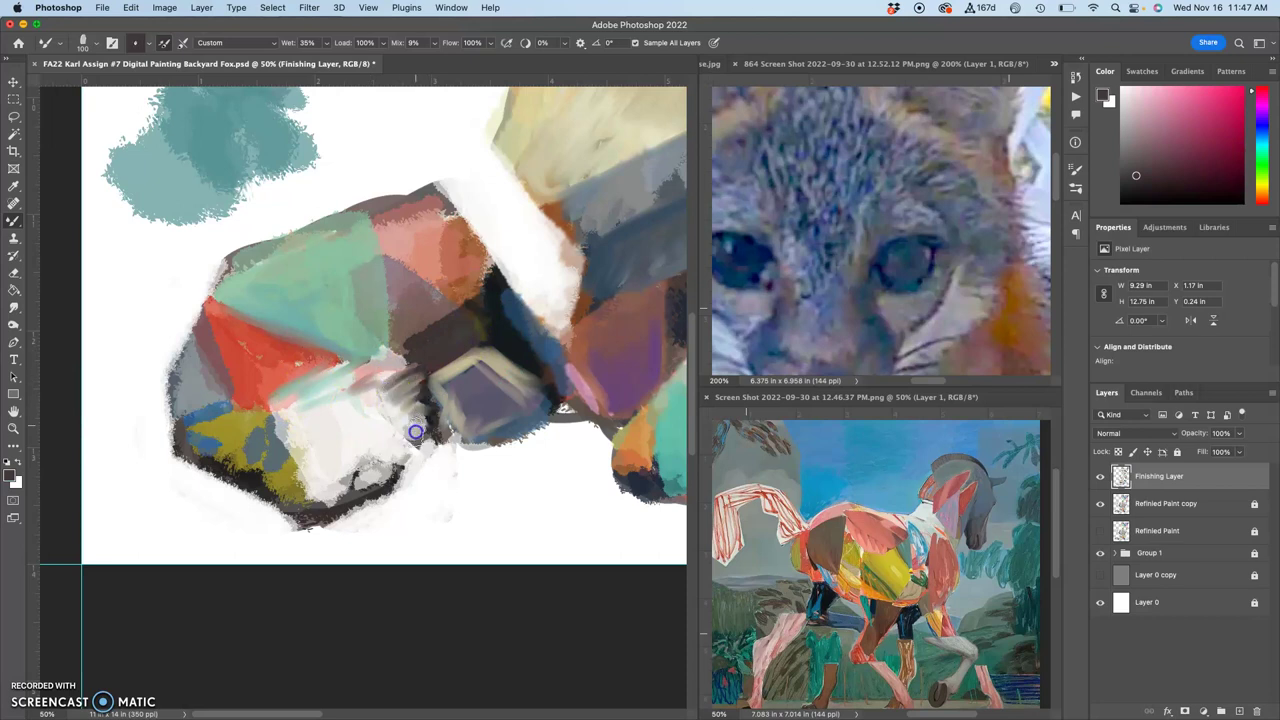
Repaint the small purple patch beside the hind paw with sampled blue and widen the neighbouring pink stripe with sampled pink
left_click(490, 378, "alt")
left_click(525, 322, "alt")
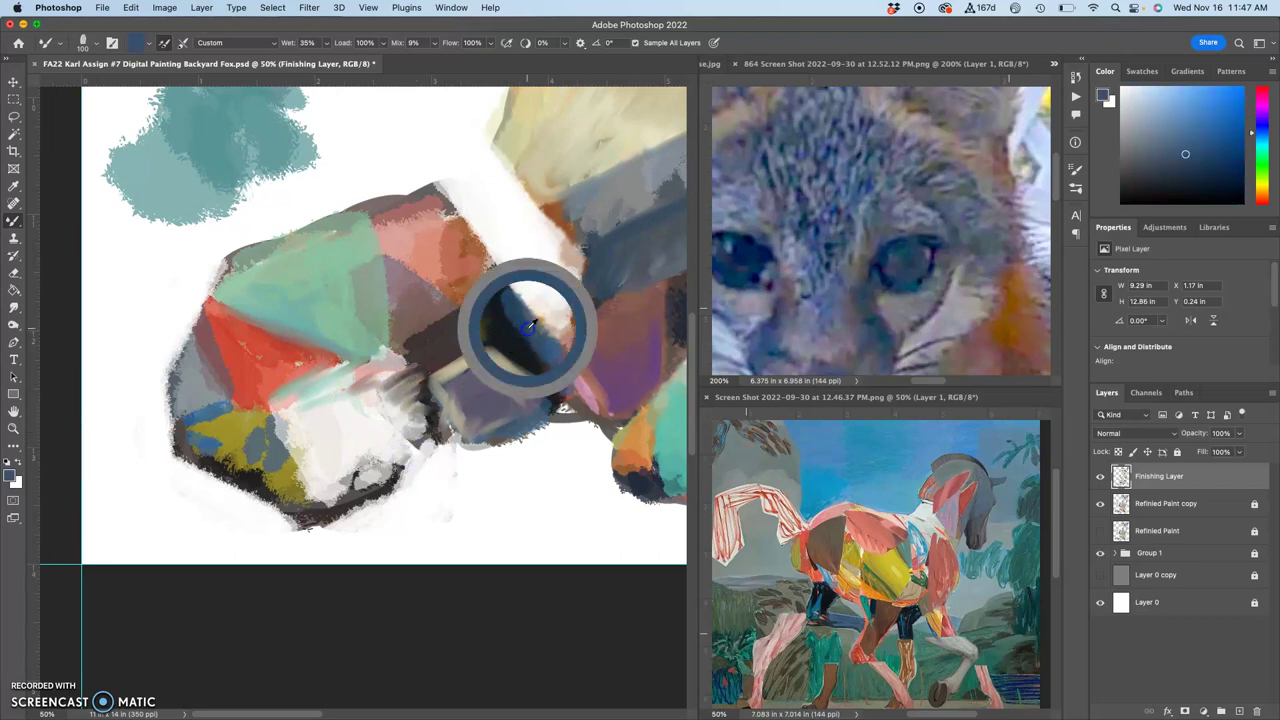
mouse_move(469, 382)
left_mouse_down()
mouse_move(454, 377)
mouse_move(458, 415)
mouse_move(529, 423)
mouse_move(471, 457)
mouse_move(443, 443)
mouse_move(455, 458)
mouse_move(447, 444)
mouse_move(446, 471)
mouse_move(437, 453)
mouse_move(402, 474)
left_mouse_up()
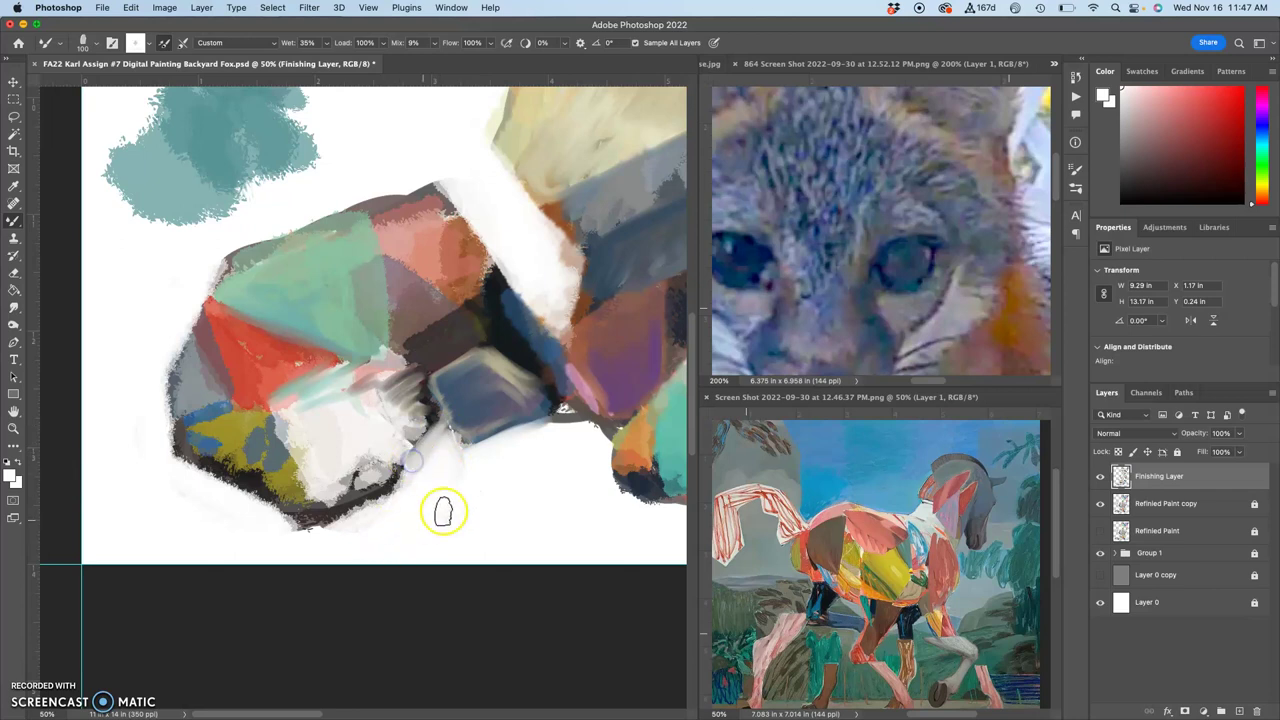
left_click(592, 397, "alt")
left_click(587, 385, "alt")
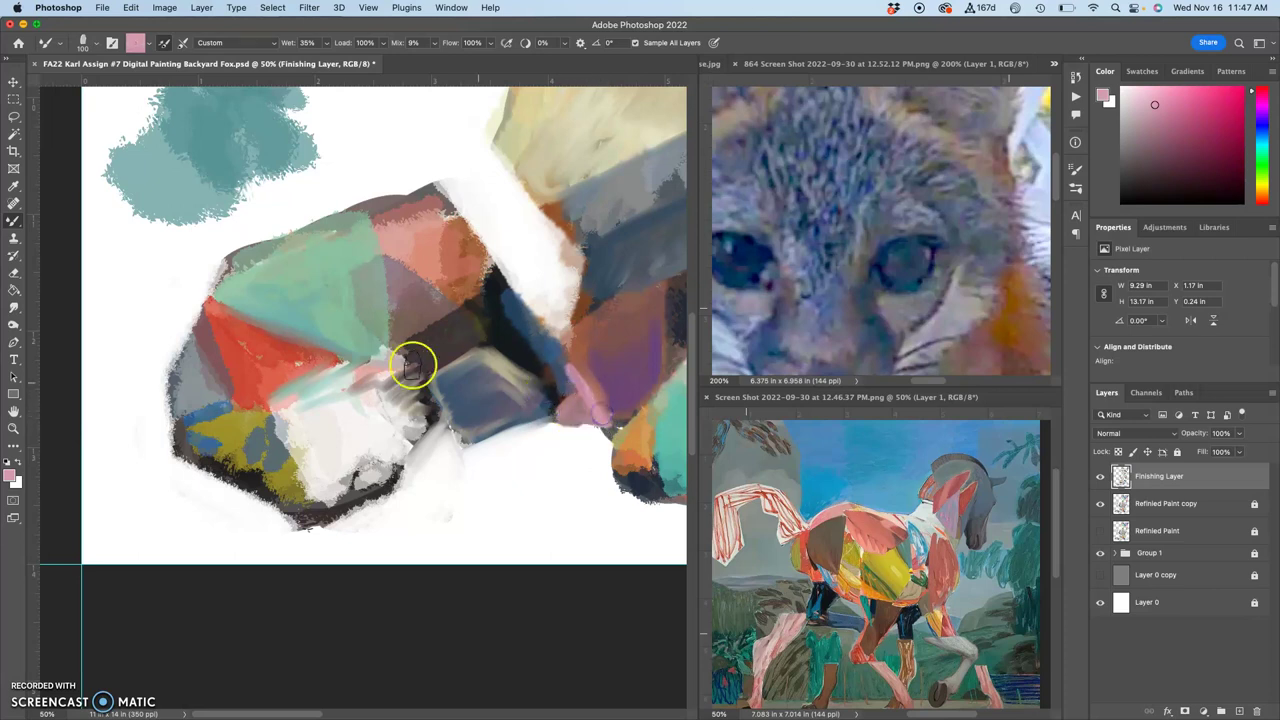
Brush sampled off-white and soft salmon highlights into the upper part of the pink hind-leg patch
left_click(412, 228, "alt")
left_click(483, 196, "alt")
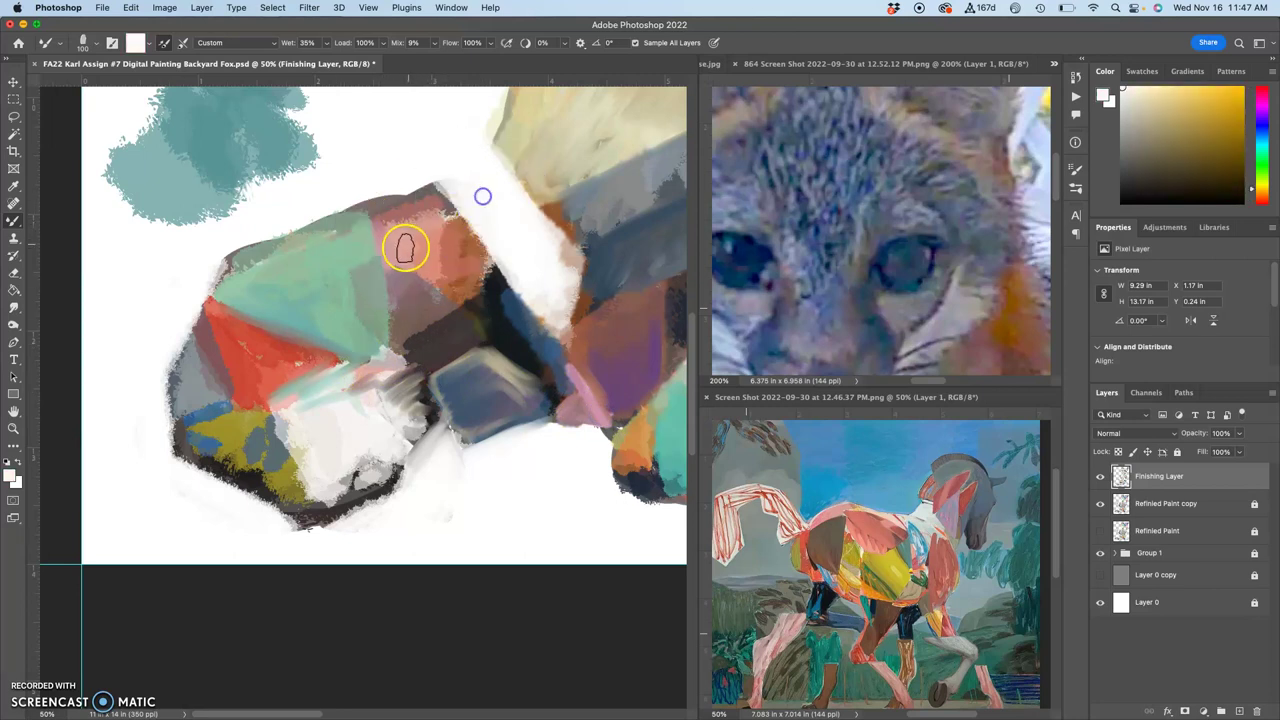
mouse_move(406, 249)
left_mouse_down()
mouse_move(434, 223)
mouse_move(384, 236)
mouse_move(394, 214)
mouse_move(437, 213)
left_mouse_up()
left_click(408, 242, "alt")
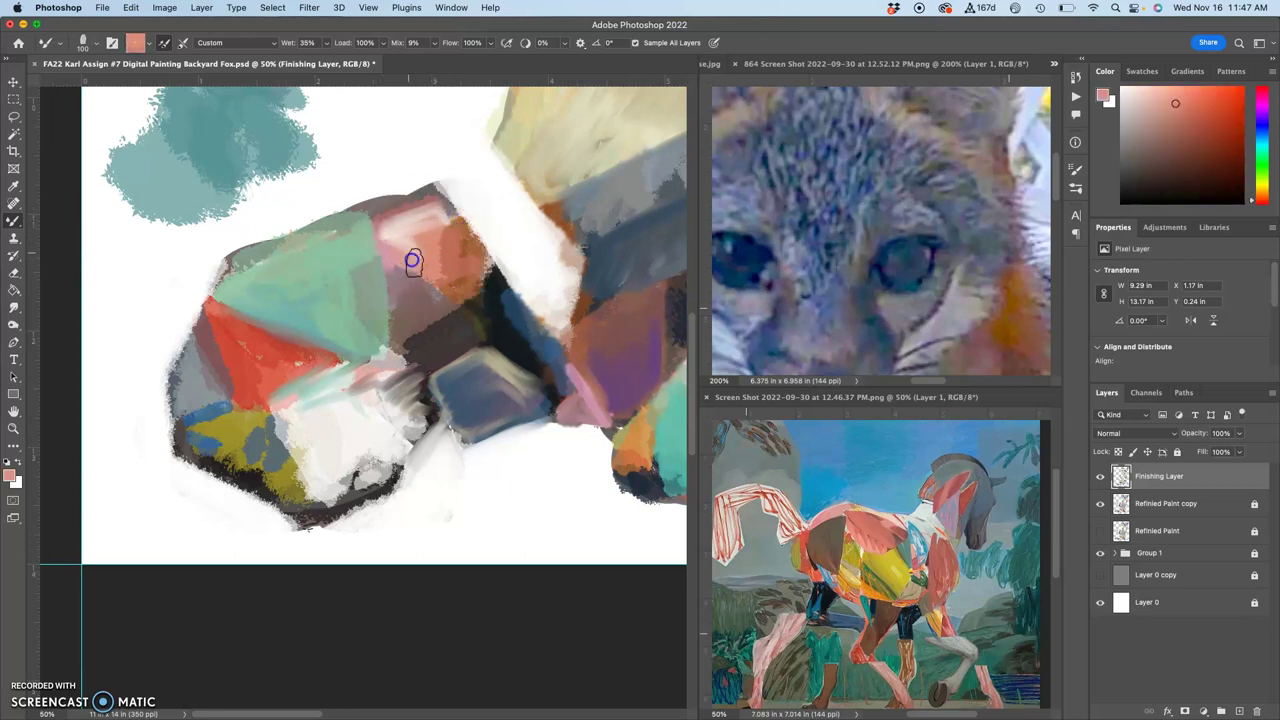
Lower the brush Load to 61% and cover the pink patch's brown outer edge with sampled orange-brown and red
left_click(383, 42)
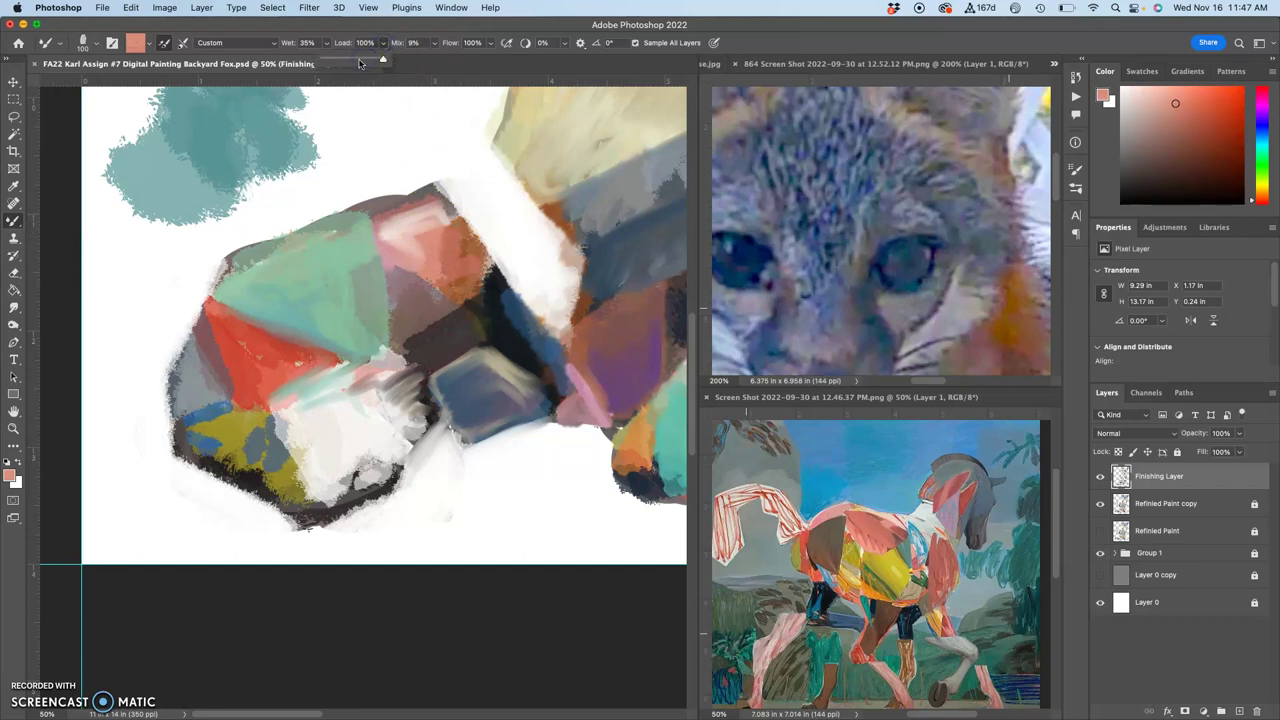
left_click_drag(427, 268, 413, 240)
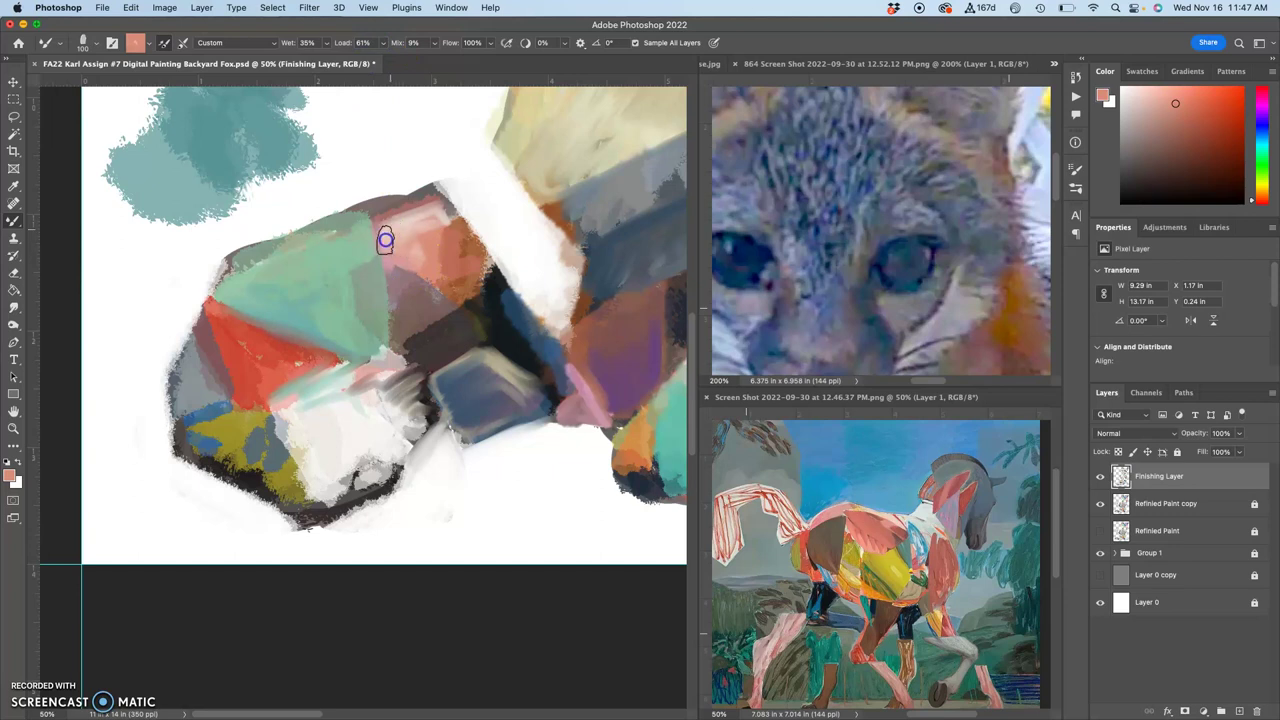
left_click(457, 251, "alt")
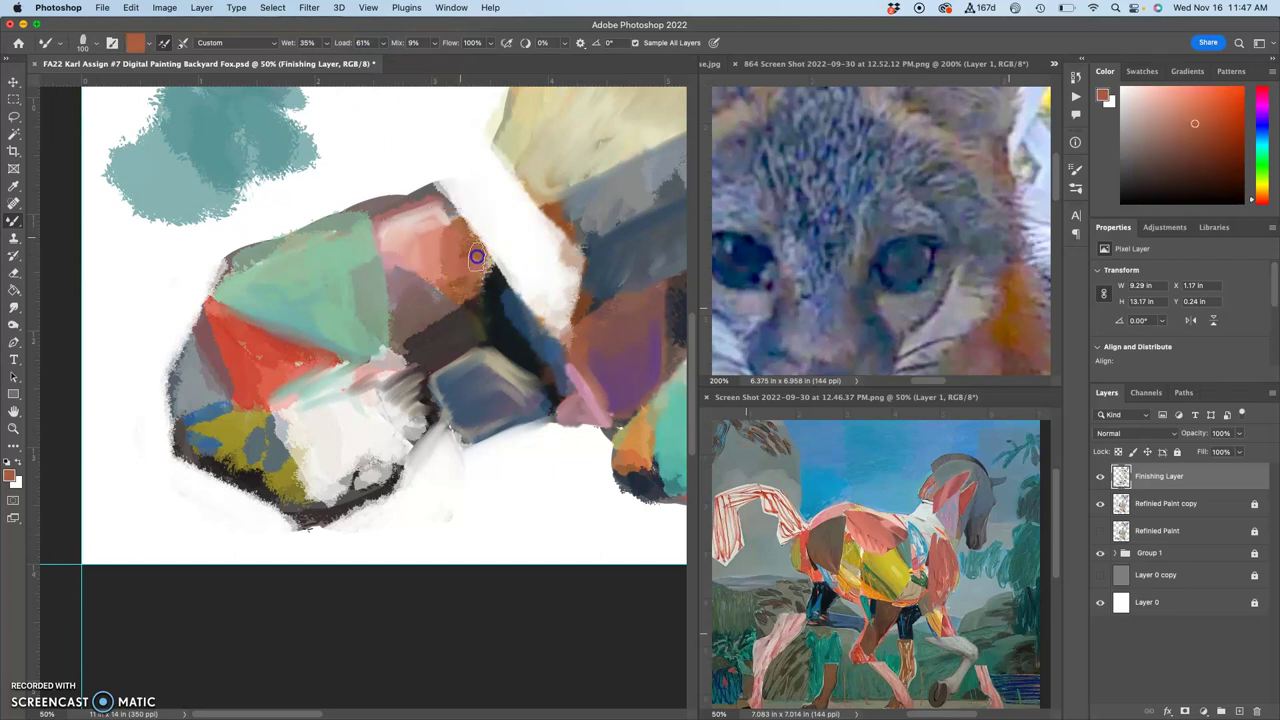
left_click(298, 340, "alt")
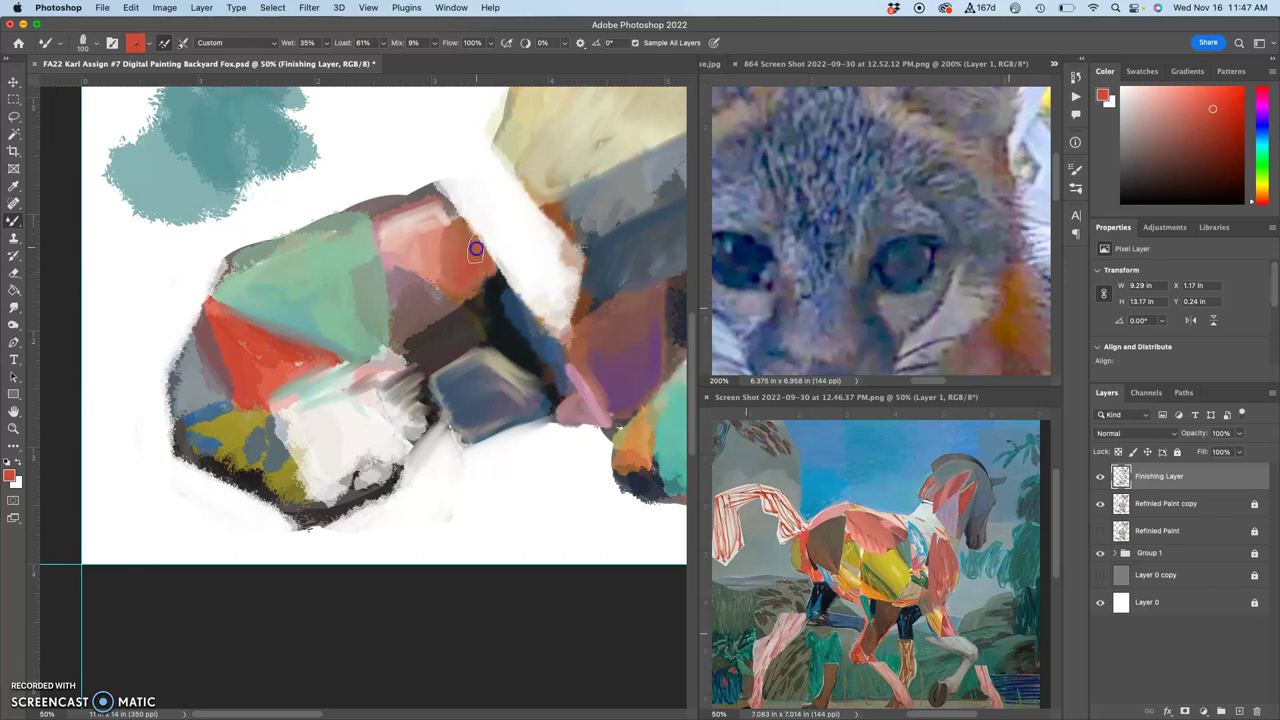
Smooth the mottled yellow hind-paw patch with sampled yellow and run sampled blue along its lower edge
left_click(212, 418, "alt")
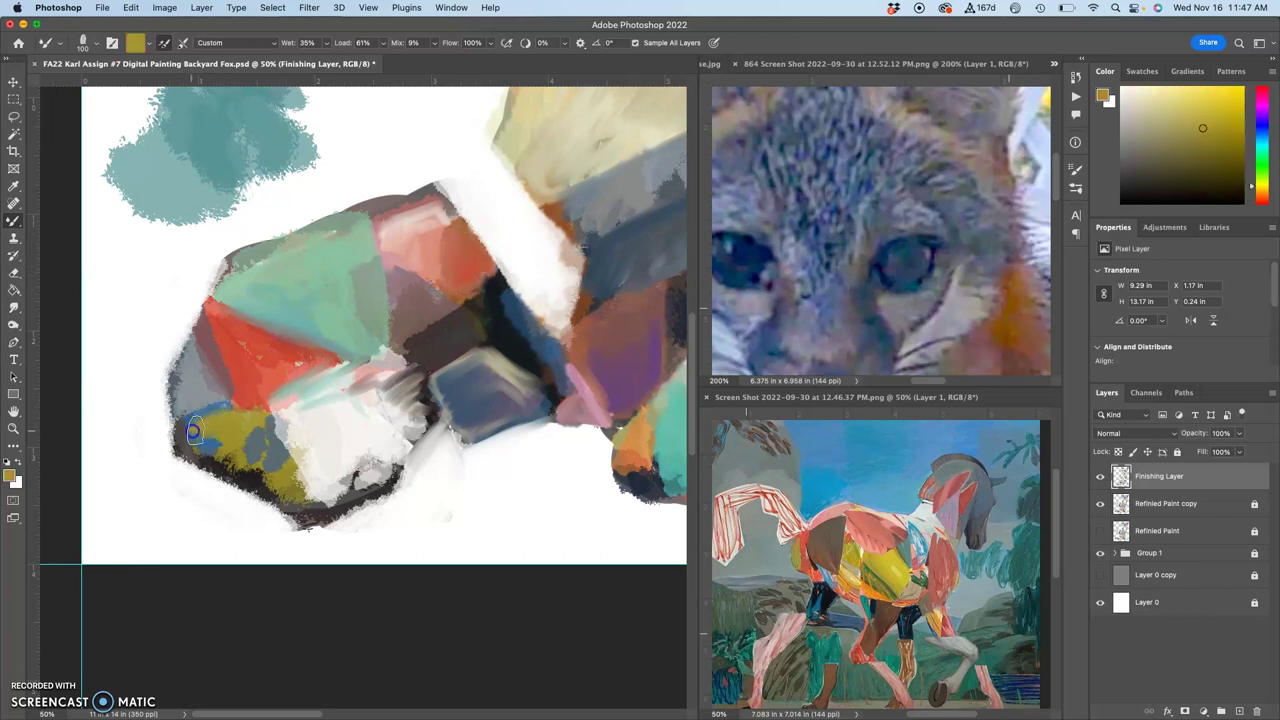
mouse_move(226, 441)
left_mouse_down()
mouse_move(261, 429)
mouse_move(281, 474)
mouse_move(255, 471)
mouse_move(274, 450)
mouse_move(287, 482)
mouse_move(227, 476)
mouse_move(271, 488)
mouse_move(219, 403)
mouse_move(205, 409)
mouse_move(189, 465)
mouse_move(256, 472)
left_mouse_up()
left_click(204, 408, "alt")
mouse_move(309, 509)
left_mouse_down()
mouse_move(292, 514)
mouse_move(369, 511)
mouse_move(368, 493)
left_mouse_up()
Spread red over the dark side of the red hind-paw patch and extend the pink patch to the leg's upper edge with sampled pink
mouse_move(265, 352)
left_mouse_down()
mouse_move(206, 331)
mouse_move(212, 322)
mouse_move(202, 330)
left_mouse_up()
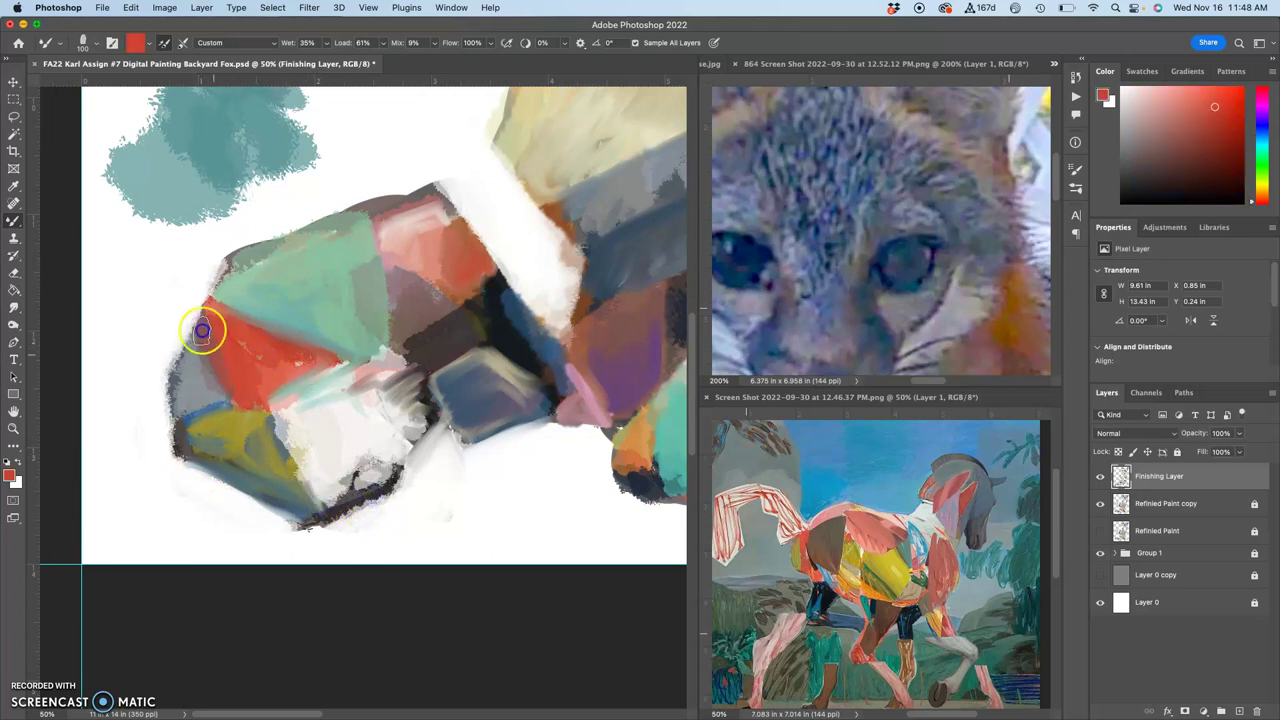
left_click(461, 264, "alt")
left_click(405, 237, "alt")
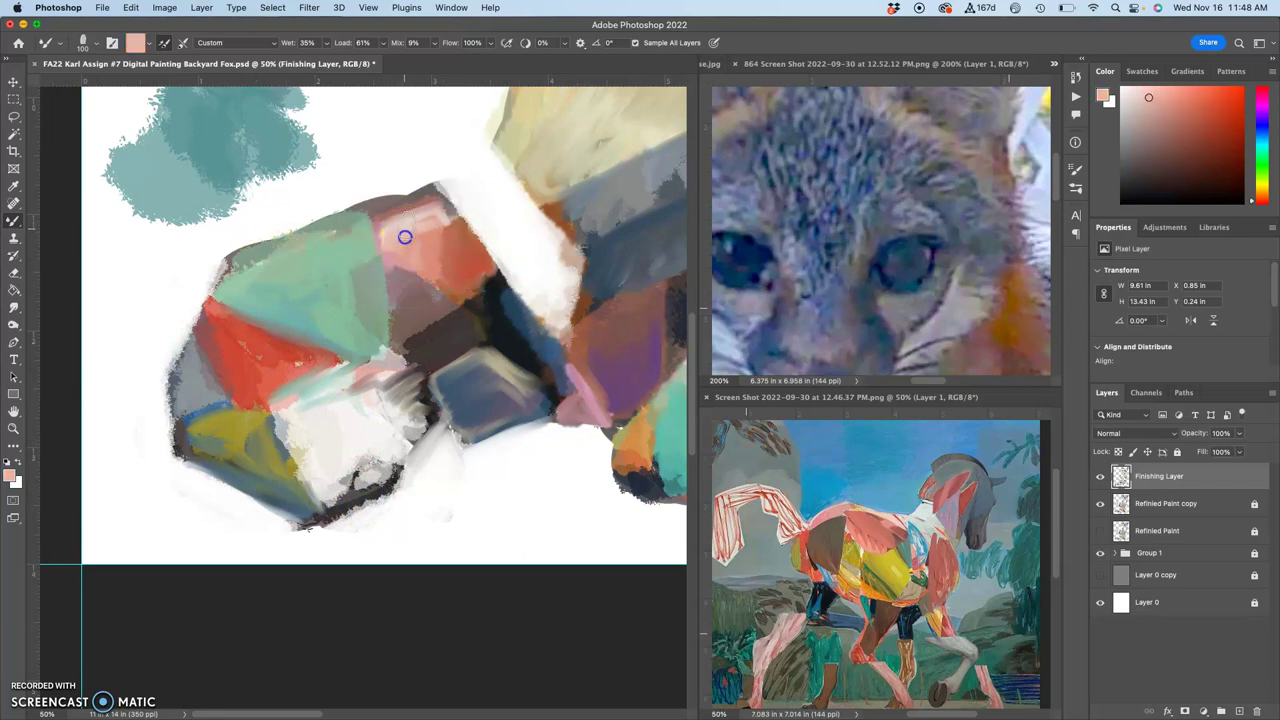
left_click_drag(369, 213, 409, 220)
Blend pink into the top of the white hind-paw patch and brush sampled off-white over its dark lower edge
left_click_drag(360, 350, 409, 430)
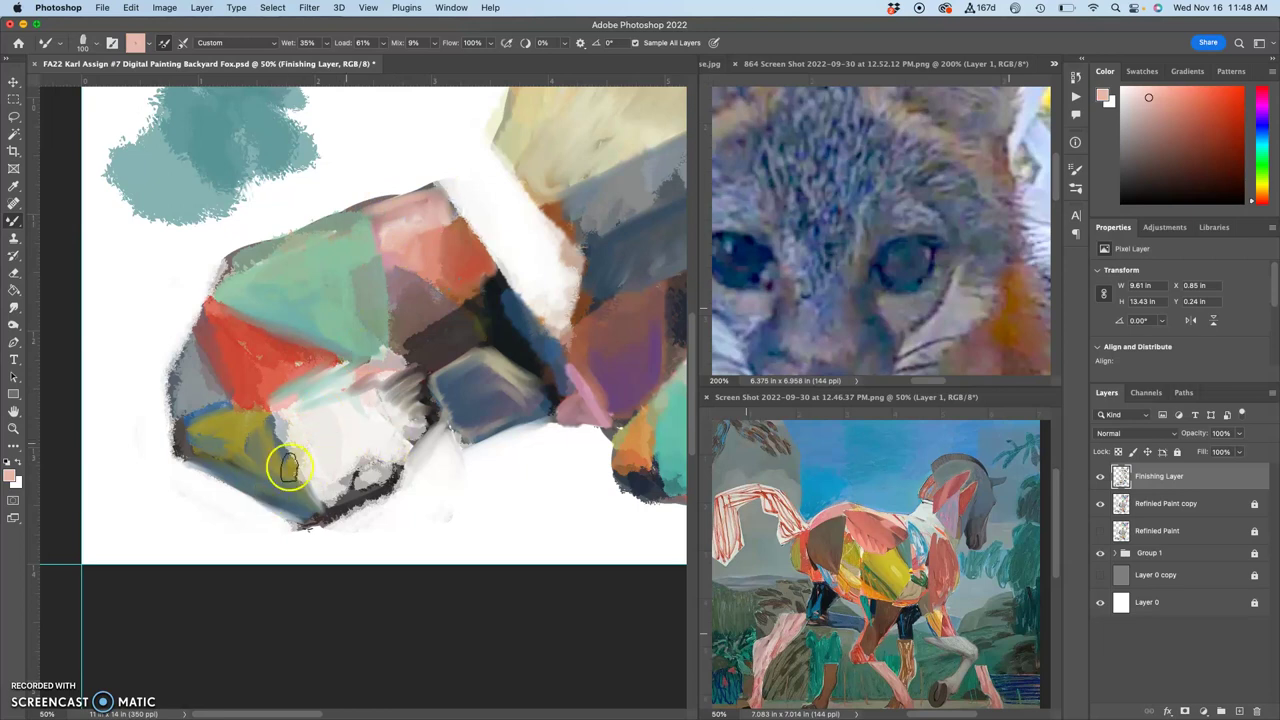
left_click(337, 489, "alt")
mouse_move(345, 492)
left_mouse_down()
mouse_move(329, 511)
mouse_move(389, 488)
mouse_move(358, 487)
left_mouse_up()
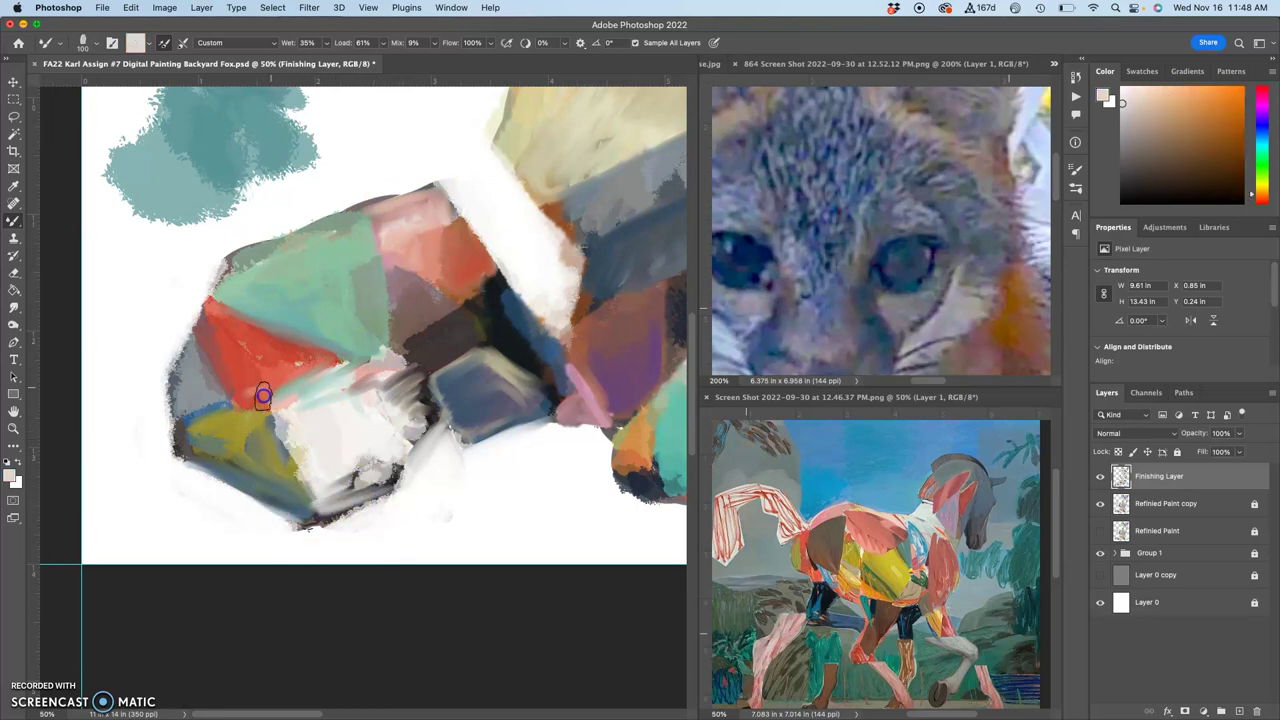
mouse_move(300, 398)
left_mouse_down()
mouse_move(254, 366)
mouse_move(346, 371)
left_mouse_up()
Paint a pink wedge on the dark area above the pale pink paw, running up beside the purple patch
left_click_drag(584, 357, 396, 361)
mouse_move(491, 357)
left_mouse_down()
mouse_move(311, 394)
mouse_move(304, 419)
left_mouse_up()
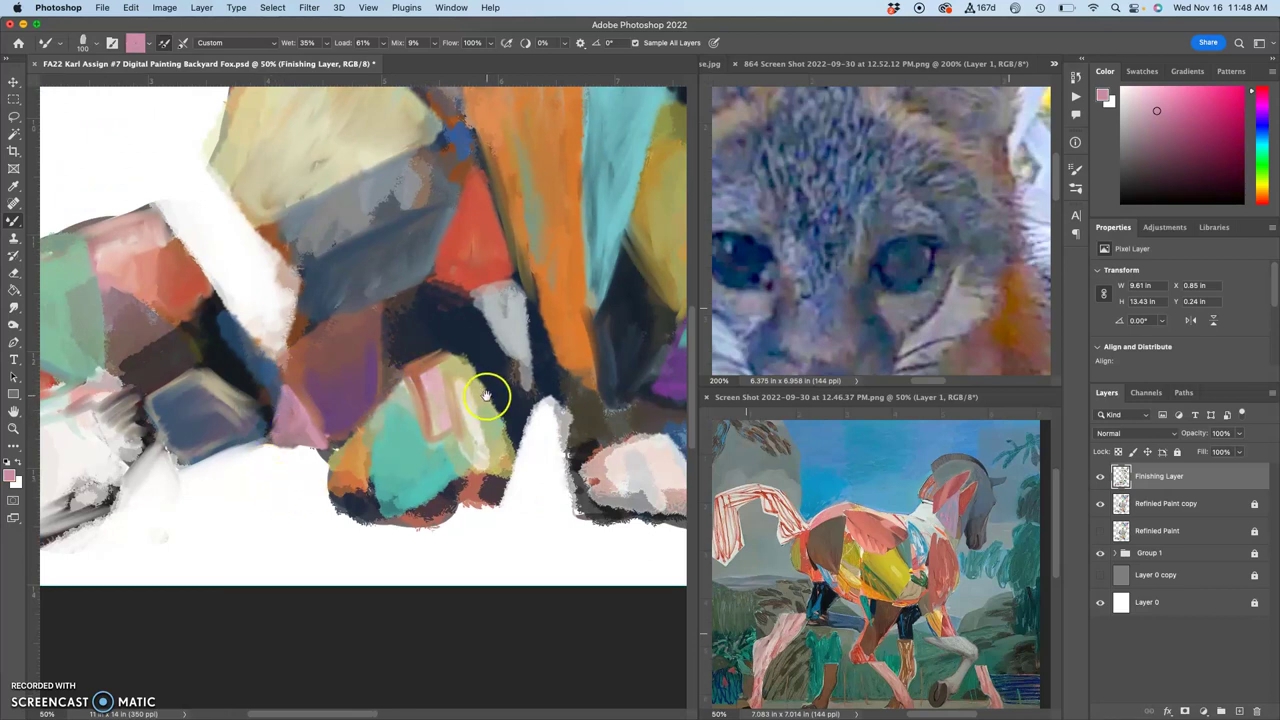
mouse_move(487, 396)
left_mouse_down()
mouse_move(309, 429)
mouse_move(347, 487)
left_mouse_up()
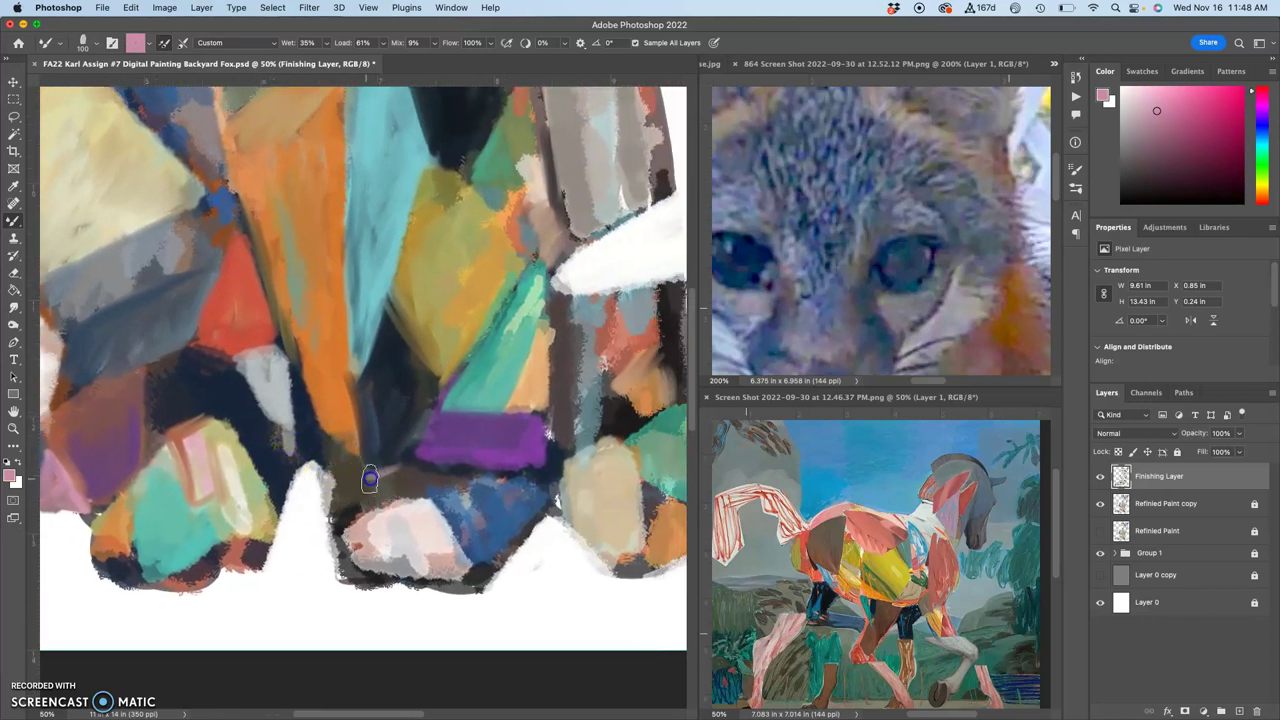
left_click_drag(397, 468, 363, 468)
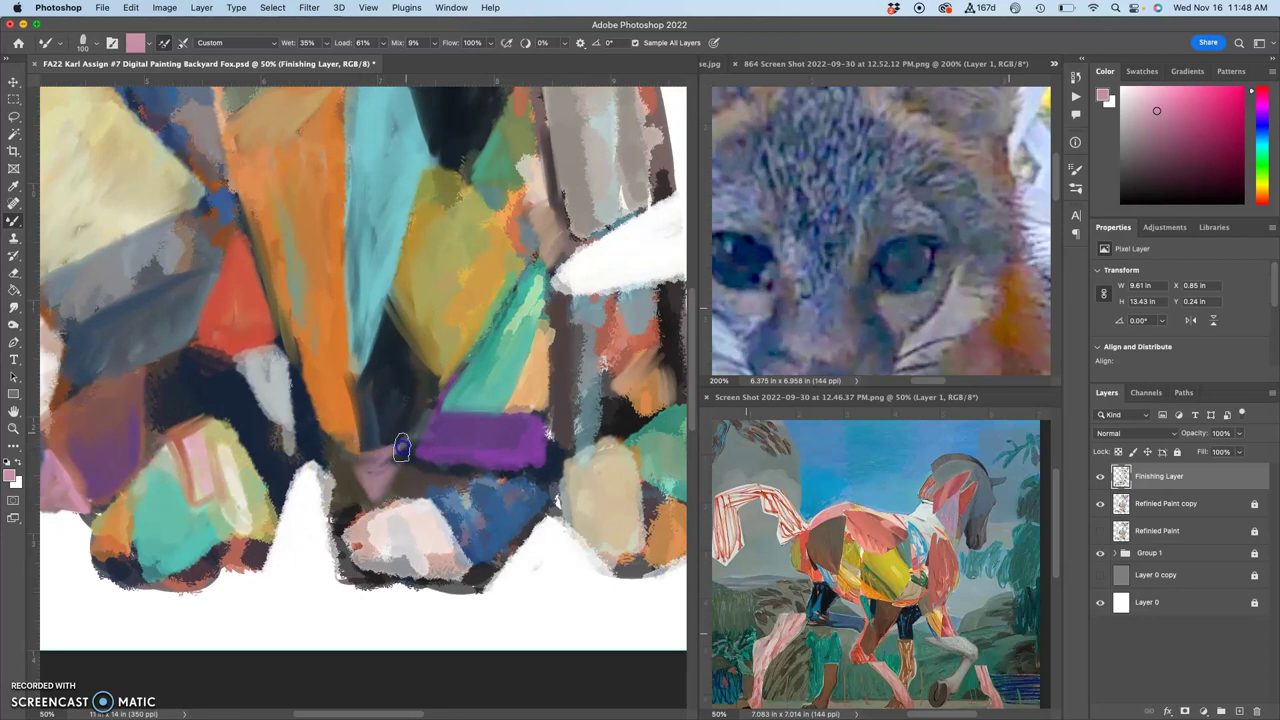
mouse_move(393, 458)
left_mouse_down()
mouse_move(374, 480)
mouse_move(428, 417)
left_mouse_up()
left_click_drag(368, 489, 430, 414)
mouse_move(370, 499)
left_mouse_down()
mouse_move(423, 403)
mouse_move(397, 449)
left_mouse_up()
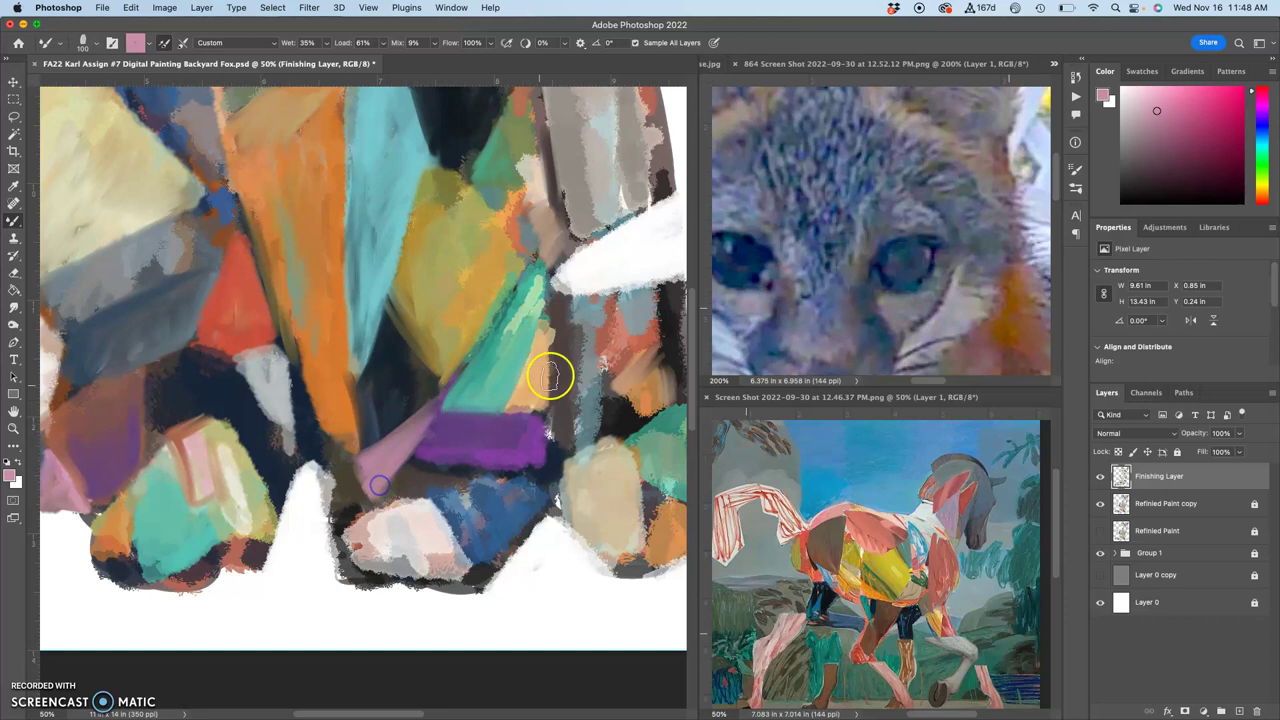
Fill the reddish patch on the lower part of the outer leg with dusty and brighter pink strokes
mouse_move(548, 383)
left_mouse_down()
mouse_move(370, 466)
mouse_move(352, 508)
left_mouse_up()
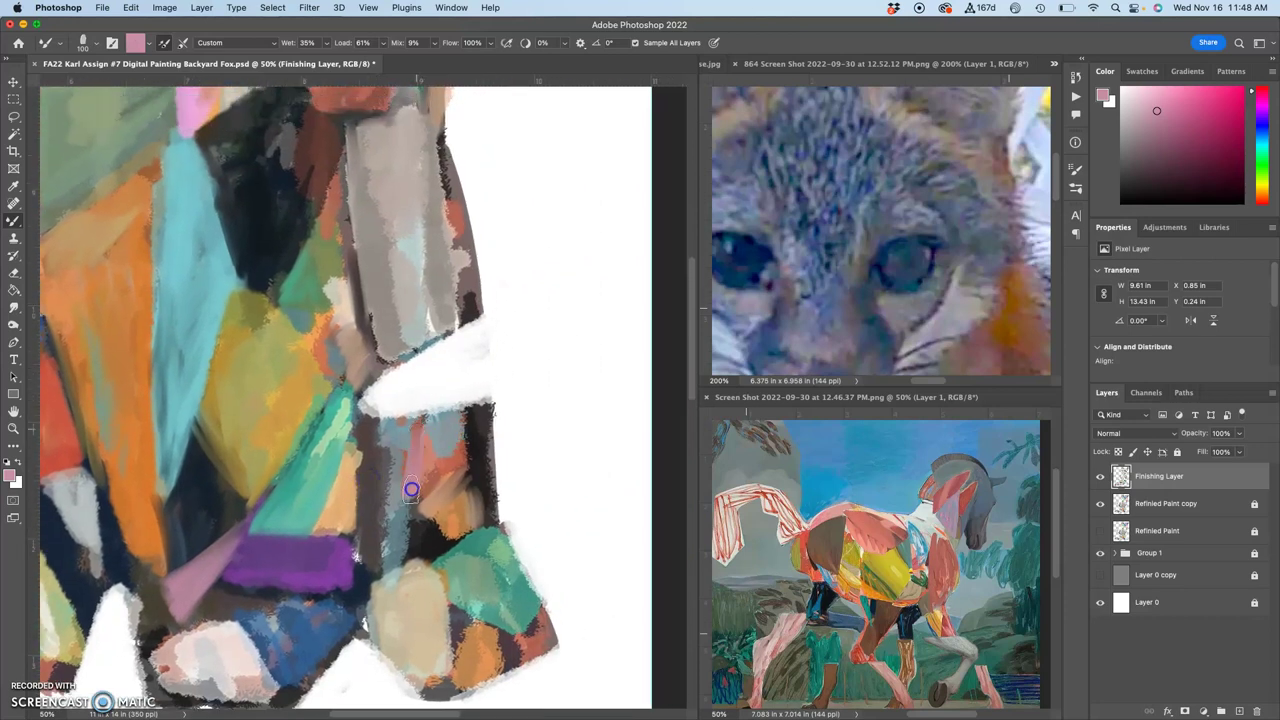
left_click_drag(439, 470, 420, 494)
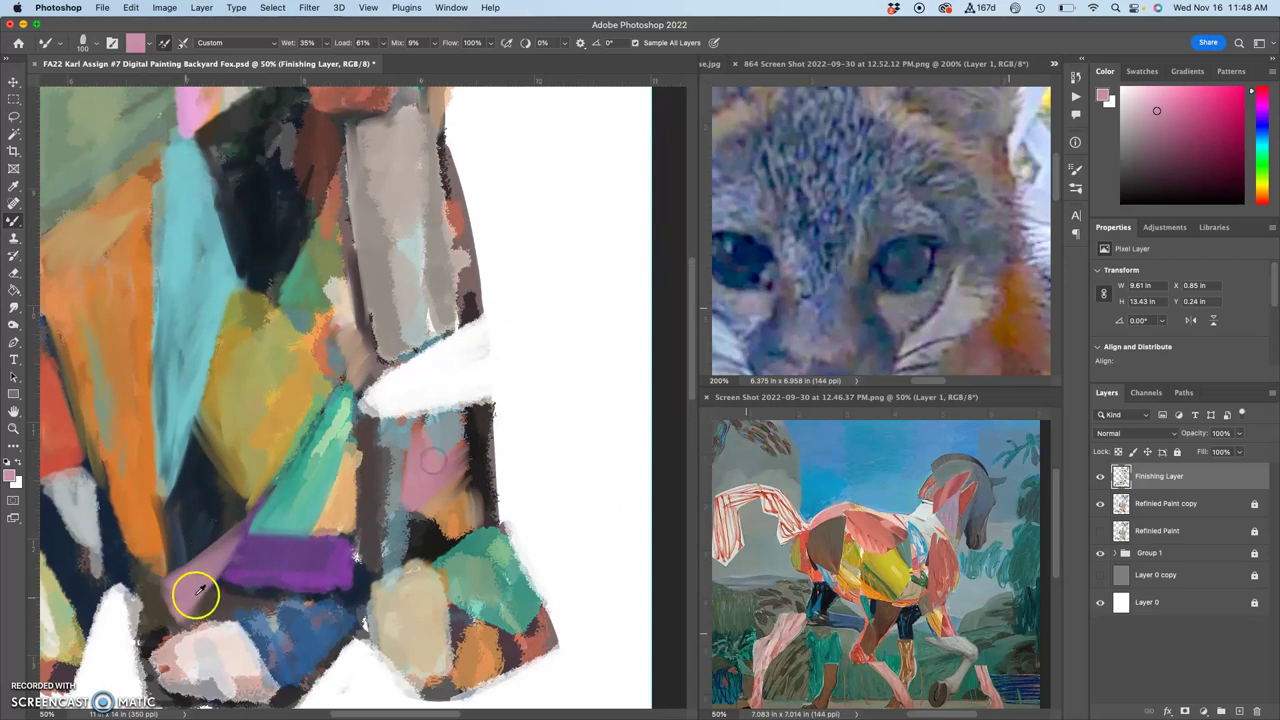
mouse_move(420, 515)
left_mouse_down()
mouse_move(421, 437)
mouse_move(421, 486)
mouse_move(459, 457)
mouse_move(423, 498)
left_mouse_up()
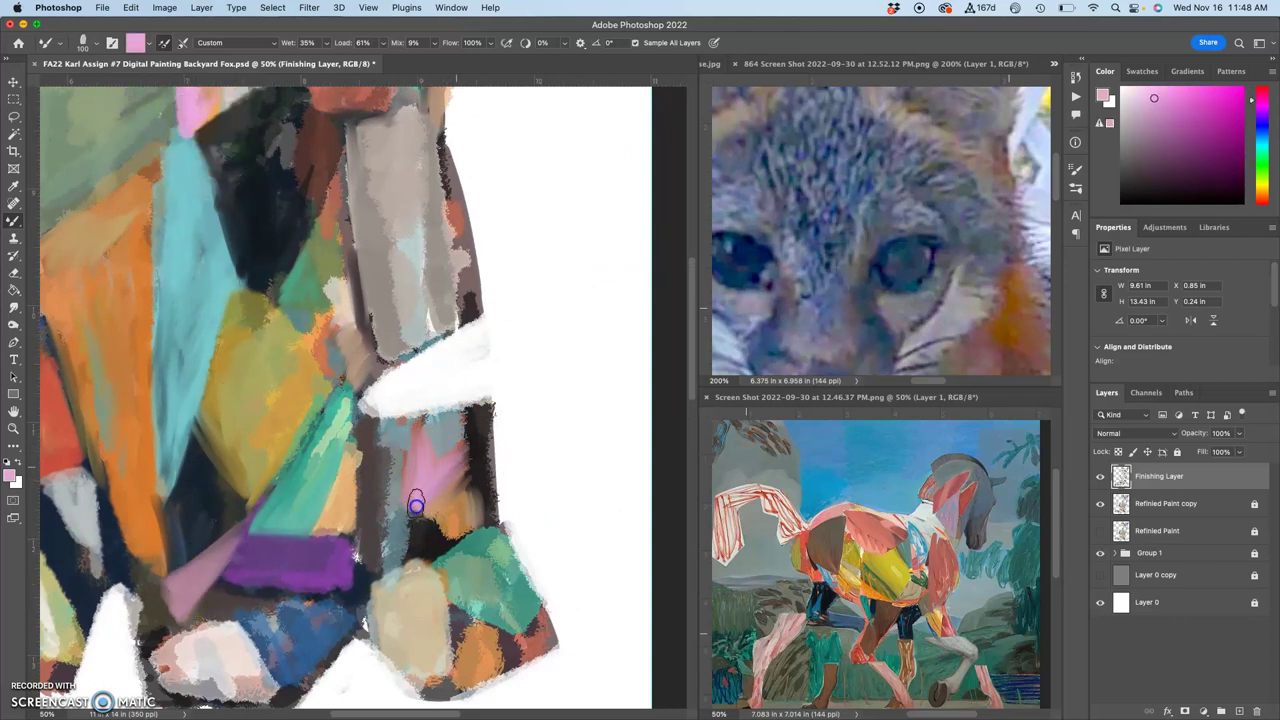
Blend a grey sampled from the fox photo and sampled pale blue through the long grey leg patch
left_click(912, 311, "alt")
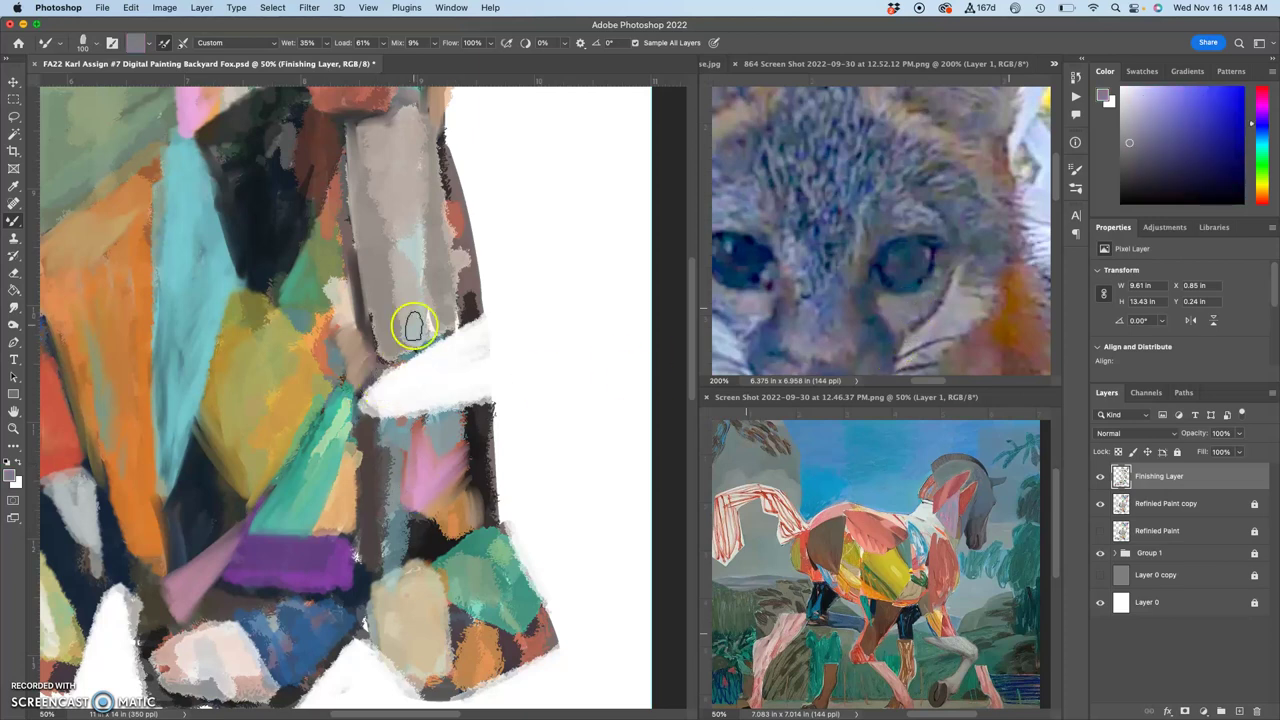
left_click_drag(398, 325, 436, 311)
left_click(415, 249, "alt")
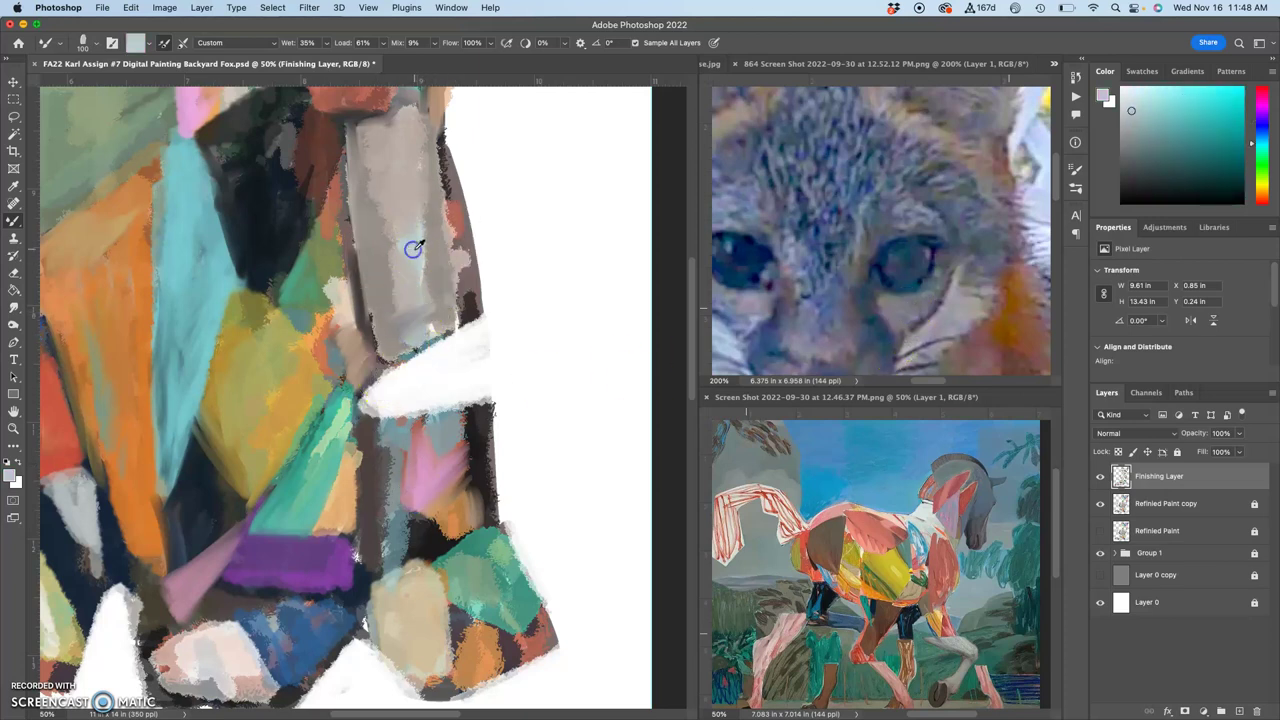
mouse_move(398, 243)
left_mouse_down()
mouse_move(426, 198)
mouse_move(390, 176)
left_mouse_up()
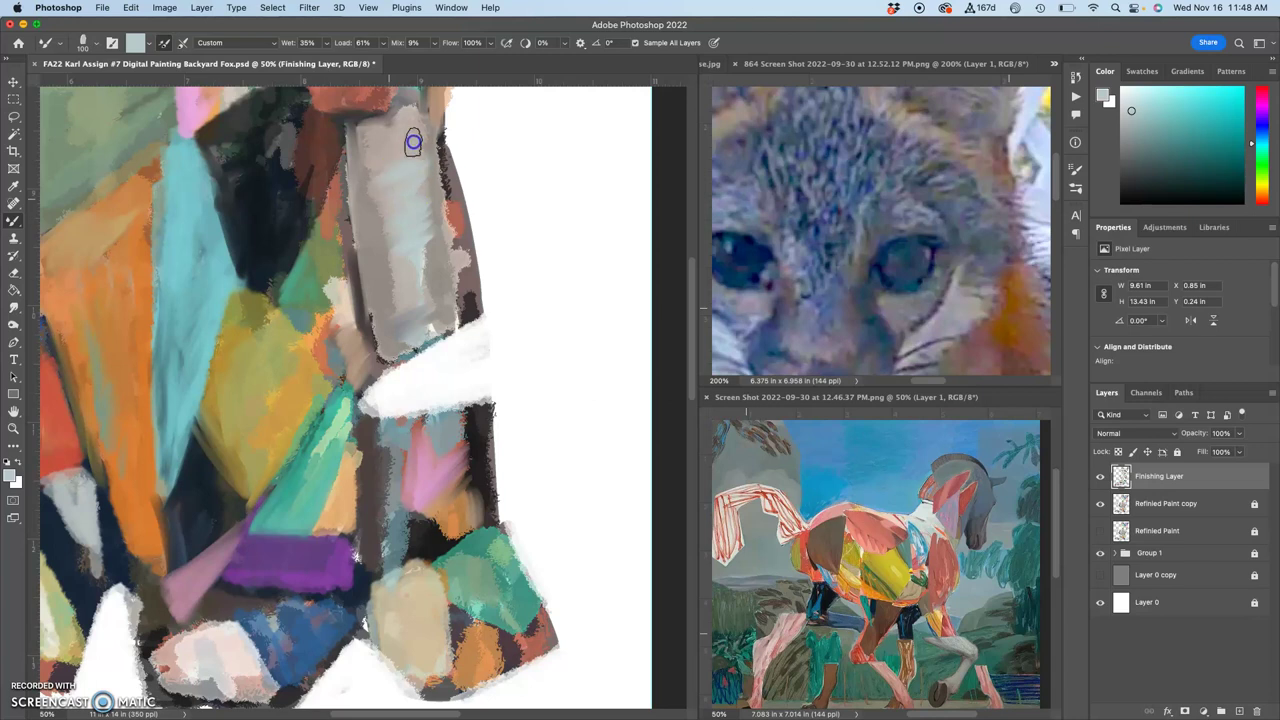
mouse_move(418, 218)
left_mouse_down()
mouse_move(418, 341)
mouse_move(449, 318)
mouse_move(437, 260)
mouse_move(443, 281)
mouse_move(463, 220)
mouse_move(453, 214)
mouse_move(464, 274)
left_mouse_up()
Smooth the narrow strip along the grey patch's outer side with sampled pale pink and a darker sampled tone
left_click(443, 211, "alt")
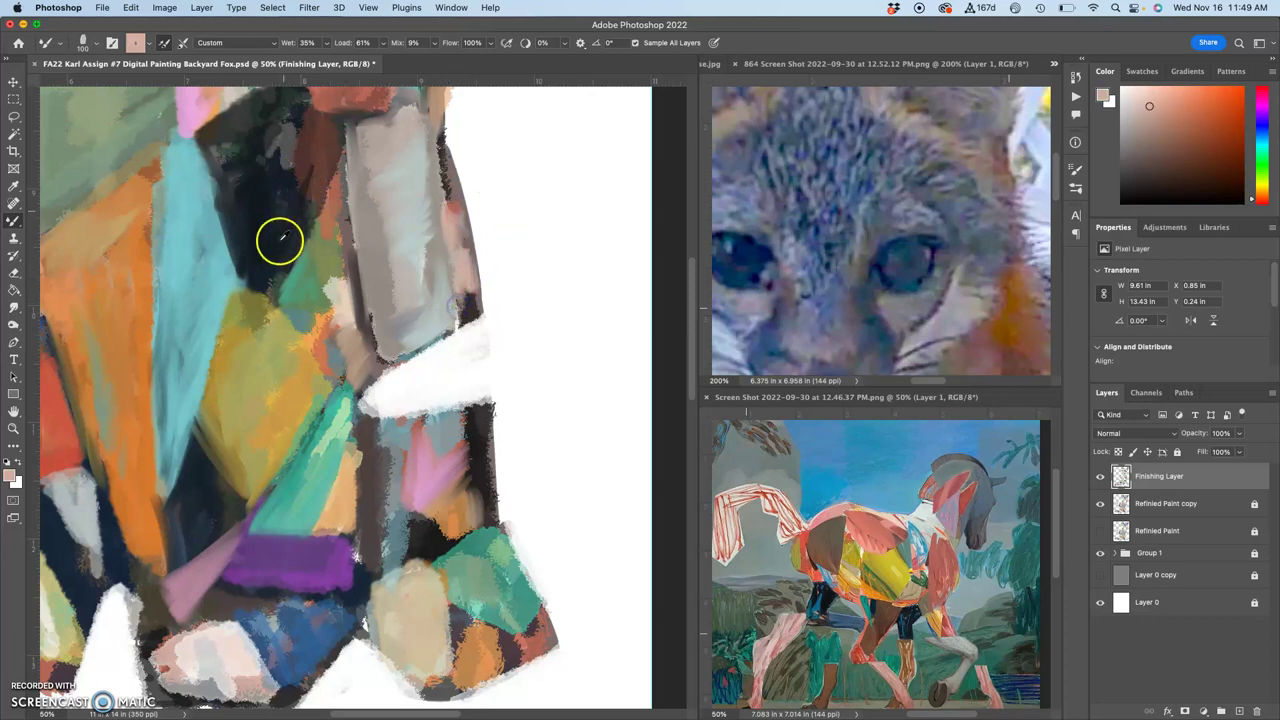
left_click(217, 283, "alt")
mouse_move(440, 235)
left_mouse_down()
mouse_move(430, 201)
mouse_move(352, 244)
mouse_move(342, 209)
mouse_move(328, 254)
mouse_move(331, 224)
left_mouse_up()
Paint the brown area above the small green patch as a triangle in red sampled from the horse painting, and touch red beside the pink leg patch
left_click(331, 222, "alt")
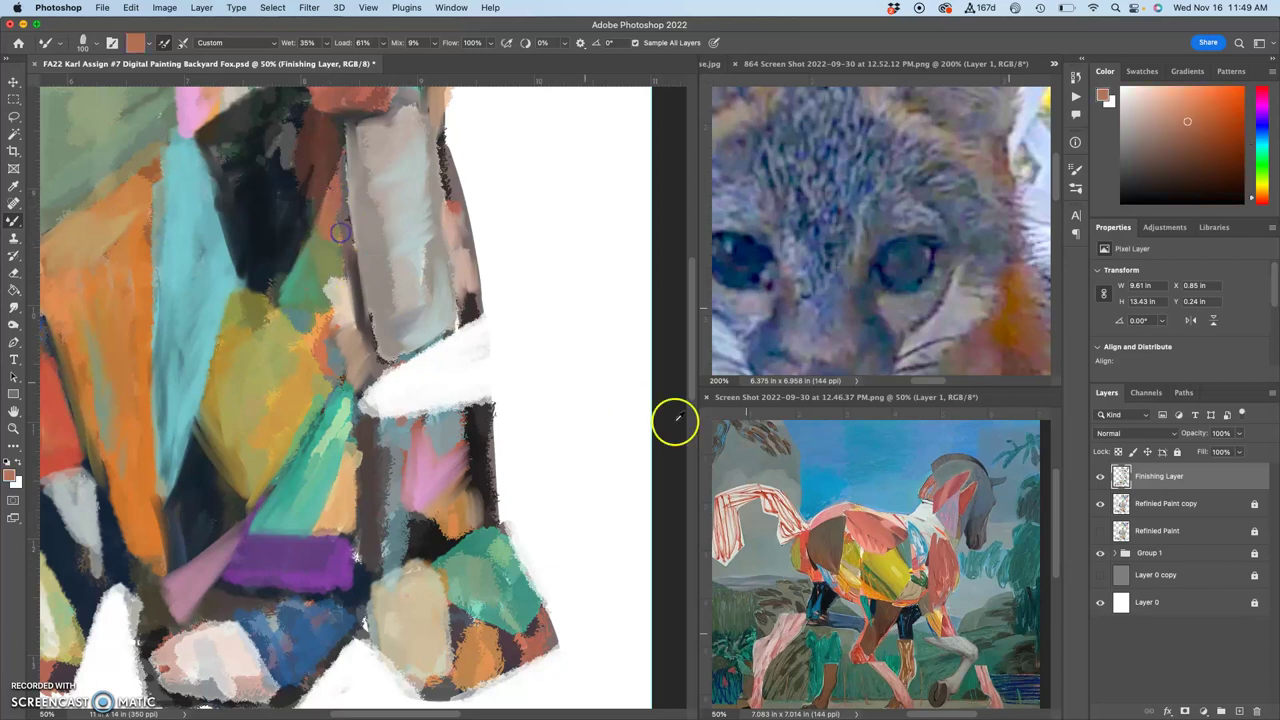
left_click(957, 484, "alt")
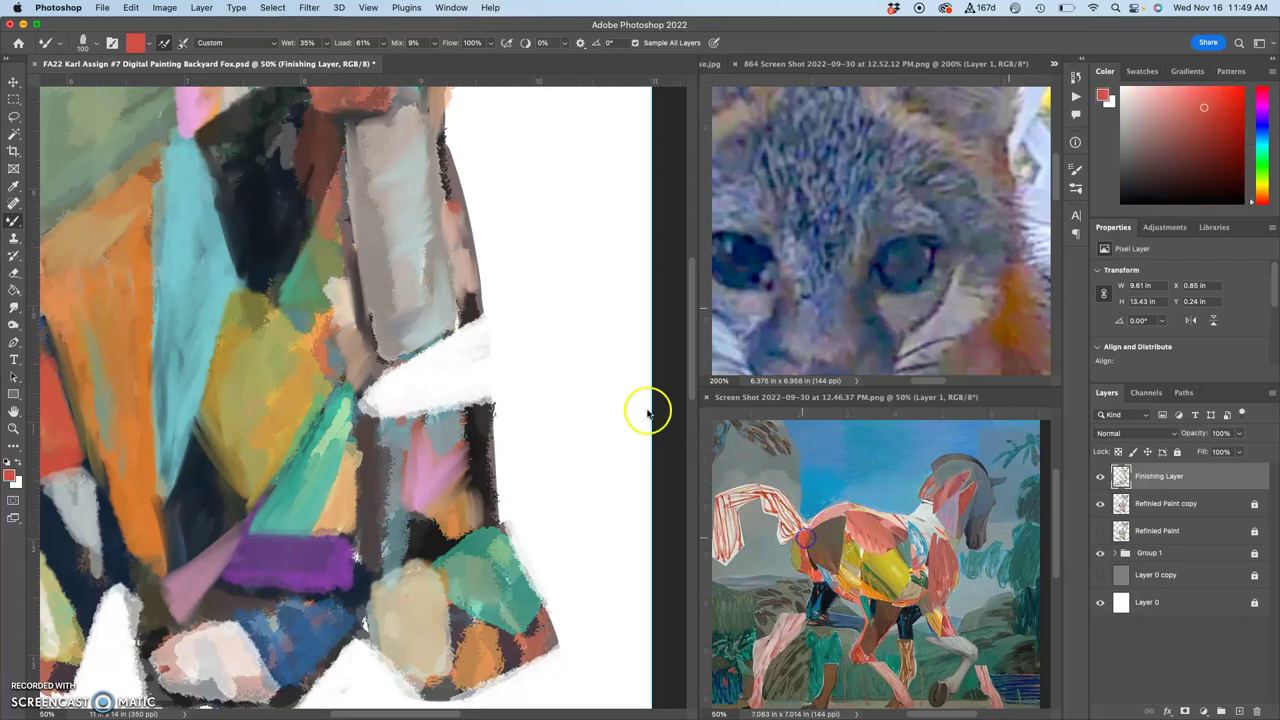
mouse_move(334, 192)
left_mouse_down()
mouse_move(323, 227)
mouse_move(338, 189)
mouse_move(339, 255)
mouse_move(310, 238)
left_mouse_up()
left_click_drag(339, 184, 303, 255)
left_click_drag(413, 442, 406, 486)
mouse_move(407, 439)
left_mouse_down()
mouse_move(400, 476)
mouse_move(400, 432)
left_mouse_up()
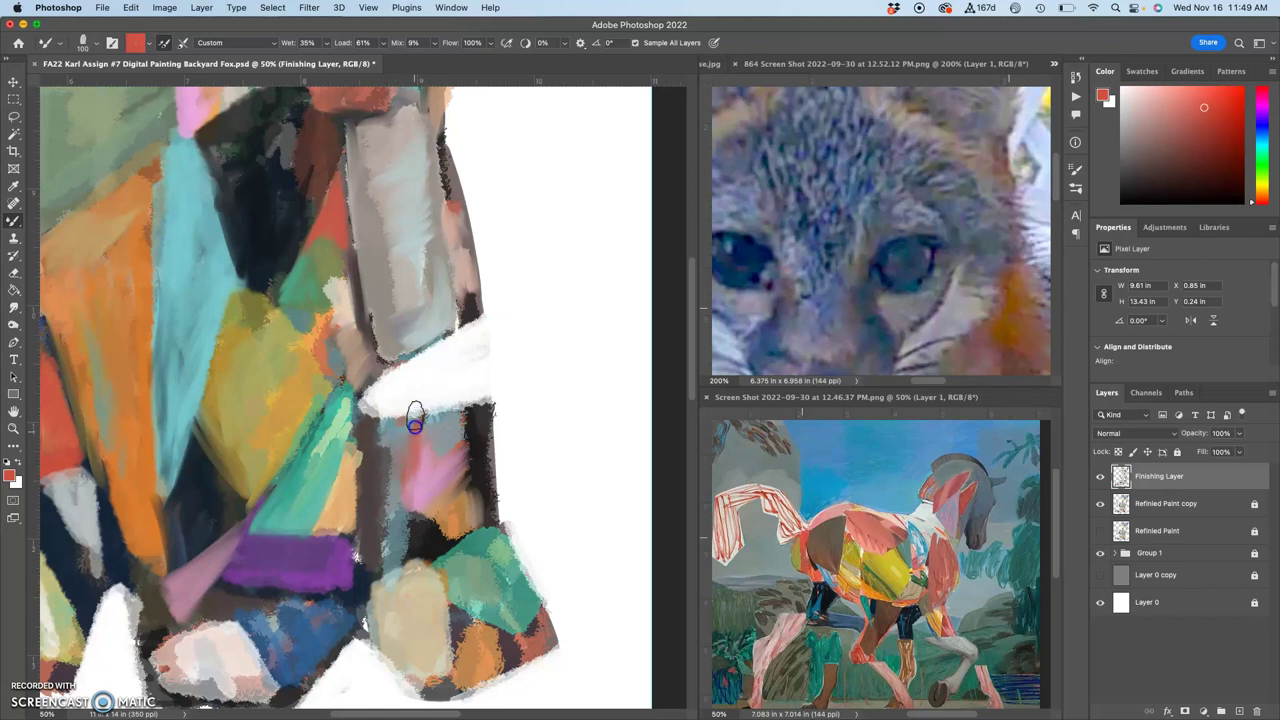
Smooth the pale pink paw patch with sampled pinks, squaring its lower edge and painting its tip red
left_click(187, 645)
left_click_drag(174, 676, 159, 665)
left_click(205, 652, "alt")
left_click(188, 652)
left_click_drag(272, 623, 285, 501)
left_click(266, 553, "alt")
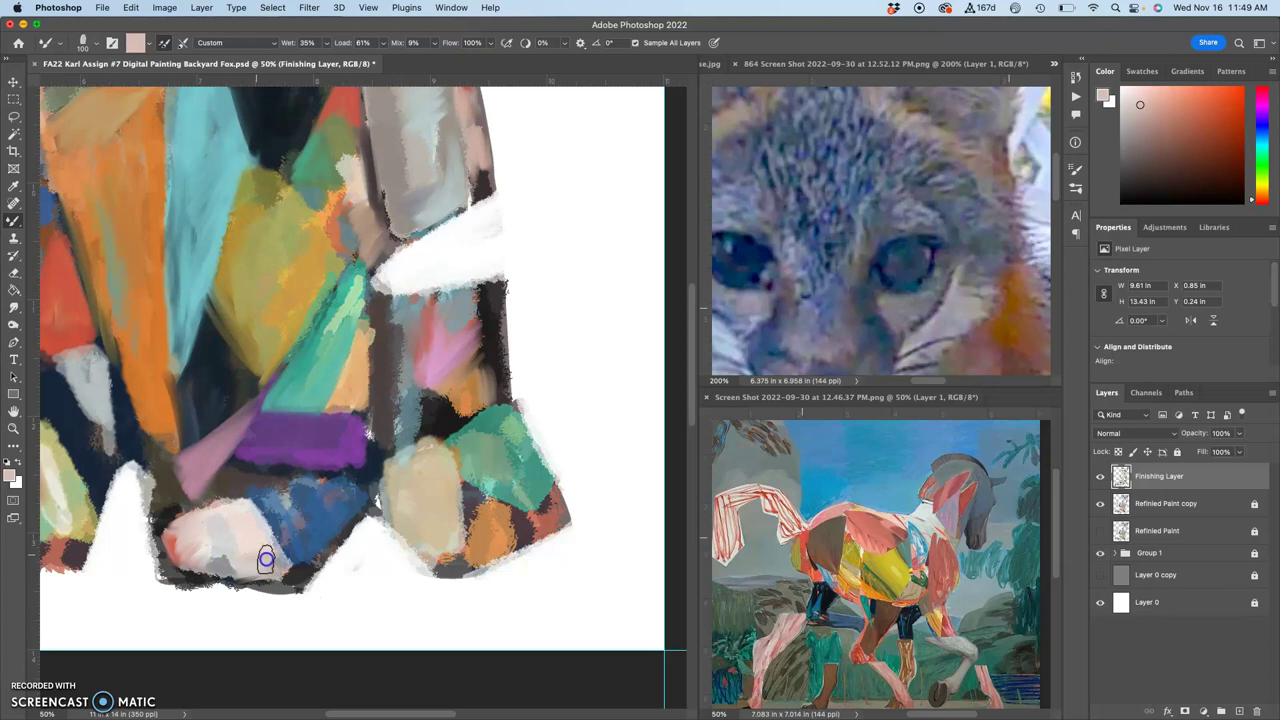
left_click_drag(266, 559, 192, 568)
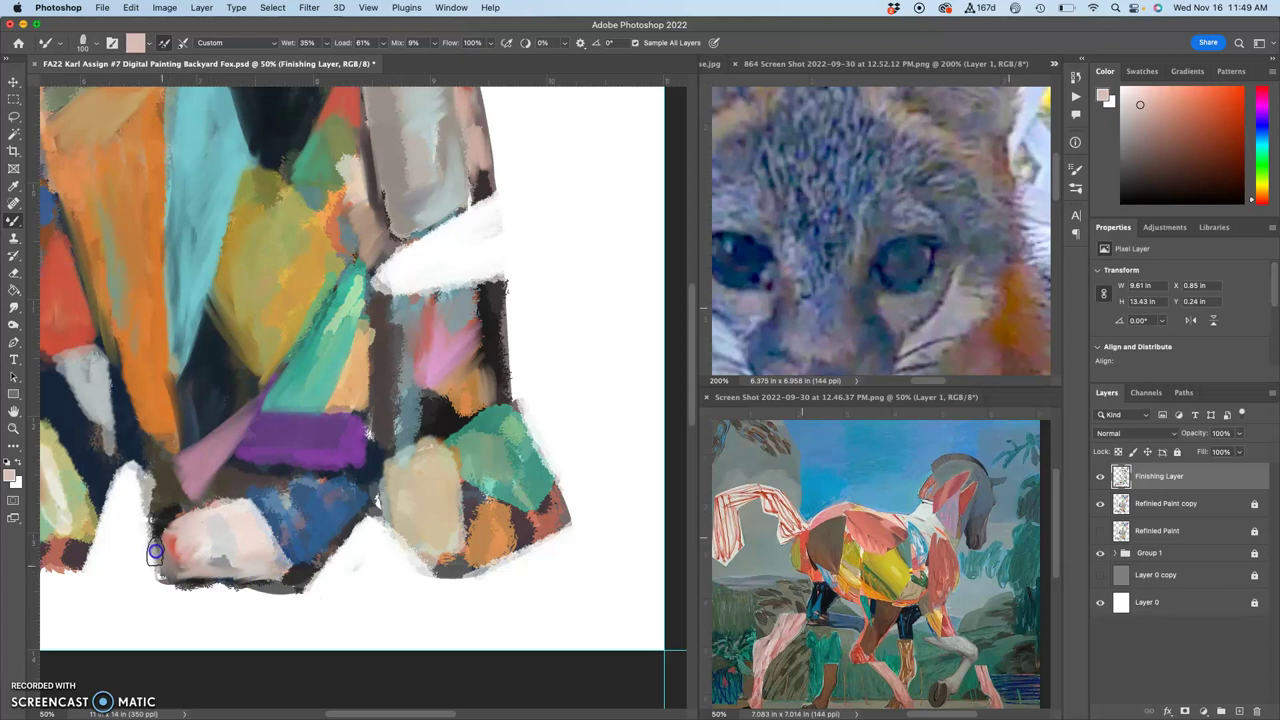
left_click(172, 567, "alt")
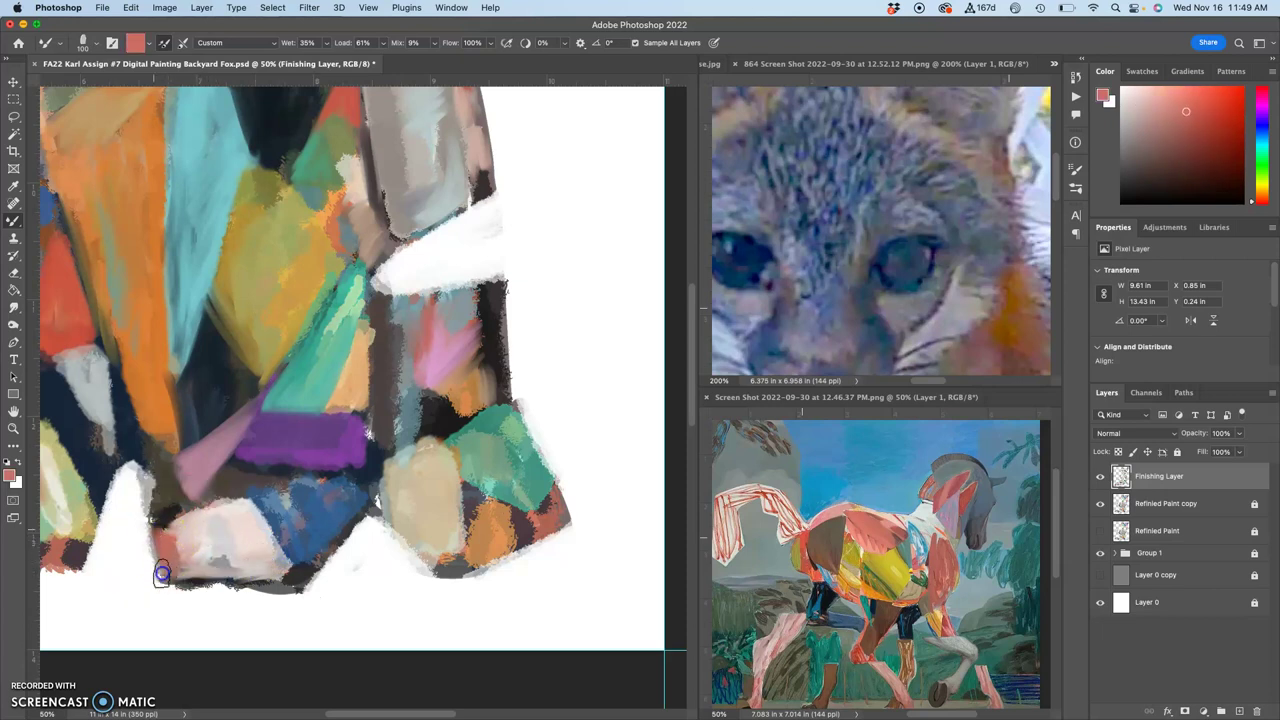
Smooth sampled red along the outer paw tip and sharpen the green paw patch's lower edge with sampled green and a dark tone
left_click(547, 527, "alt")
mouse_move(548, 525)
left_mouse_down()
mouse_move(514, 537)
mouse_move(548, 508)
left_mouse_up()
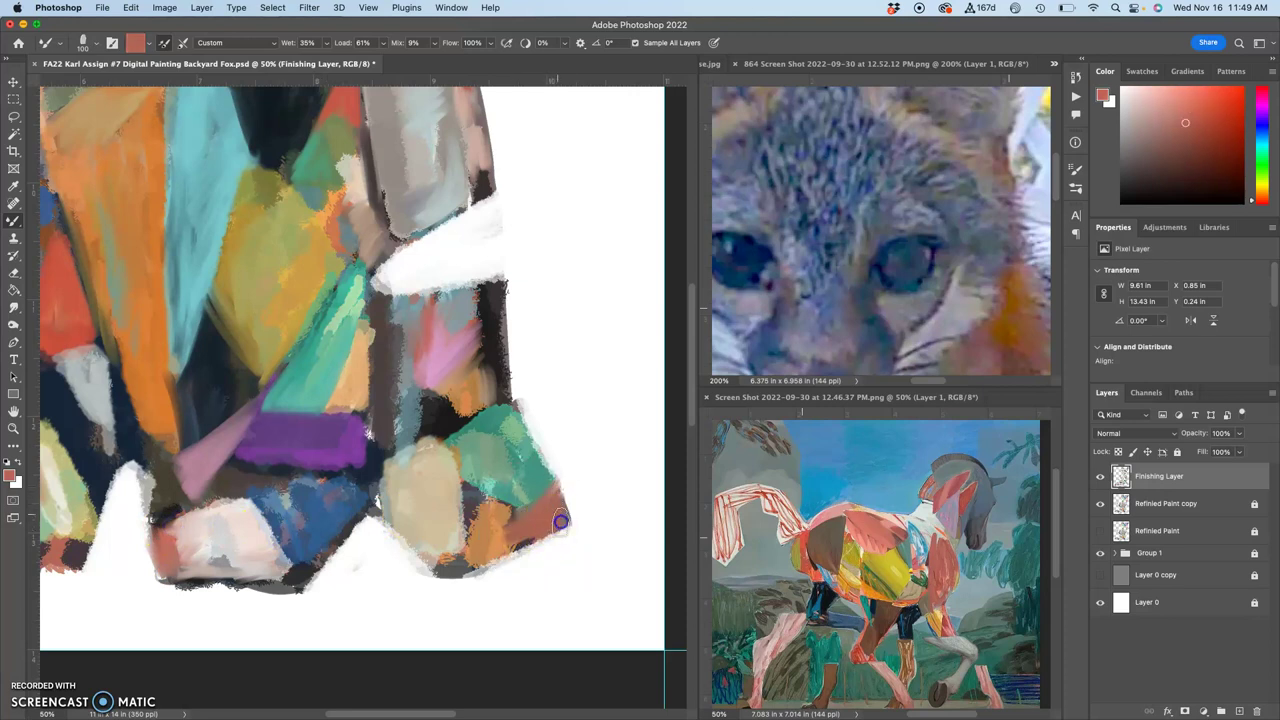
left_click(530, 478, "alt")
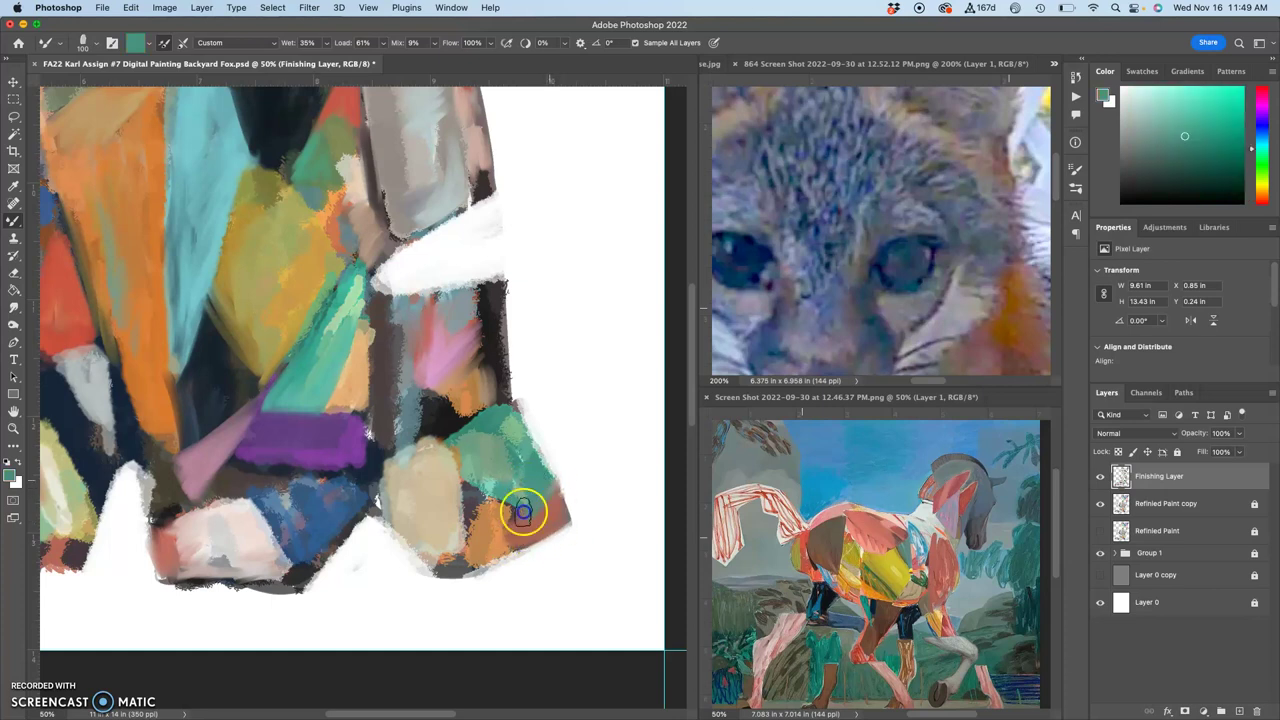
left_click(480, 480, "alt")
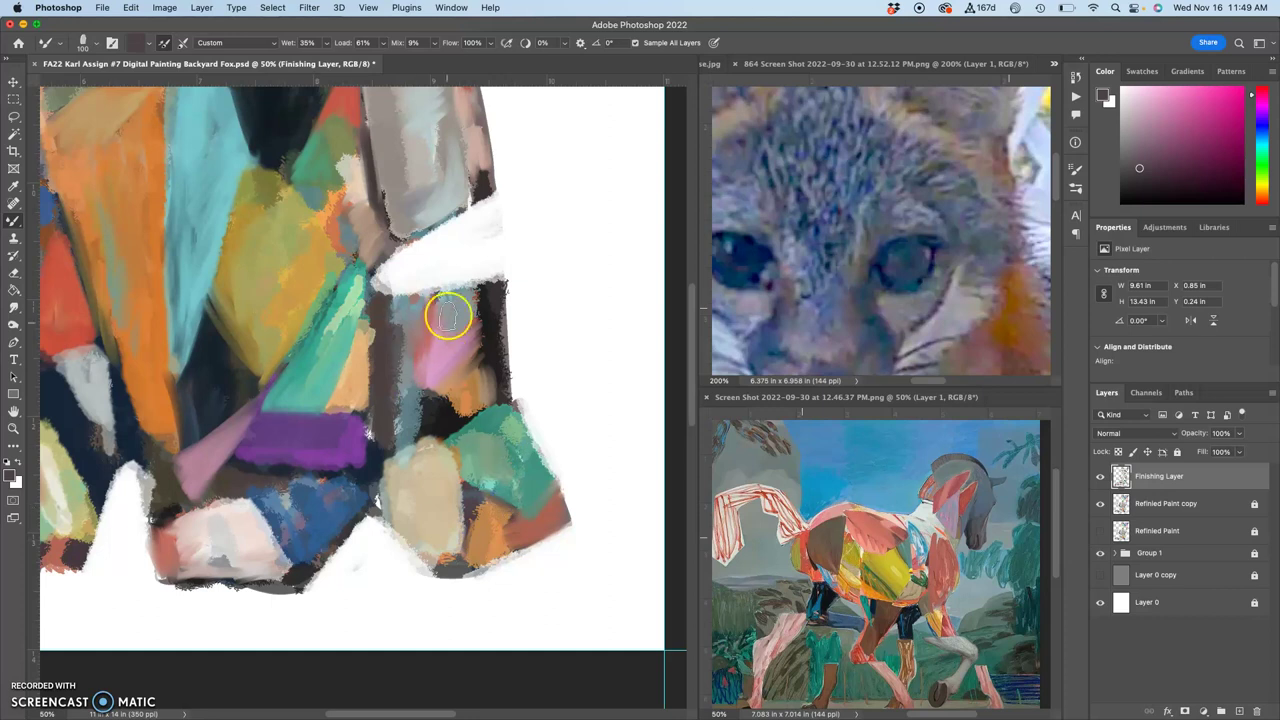
Paint the band above the grey leg patch and the narrow strip along its outer side in dark blue sampled from the fox photo's eye
scroll(503, 287, "up", 10)
left_click_drag(398, 313, 432, 304)
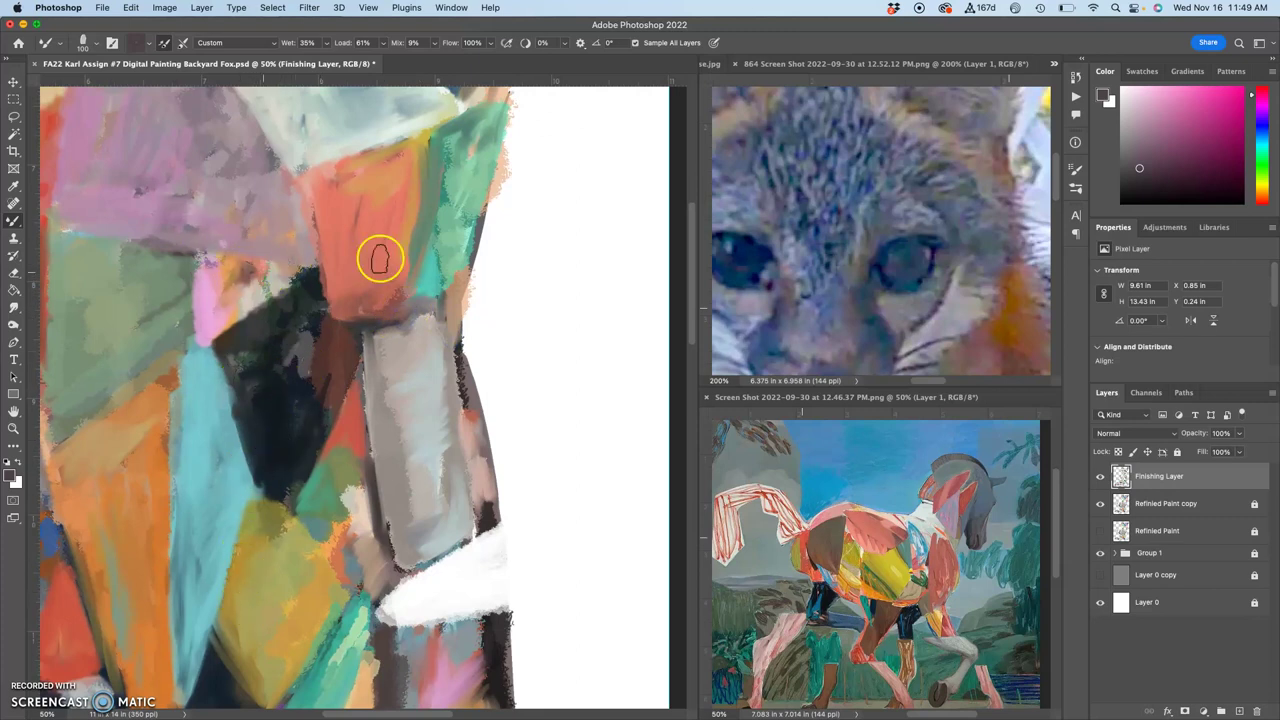
left_click(774, 279, "alt")
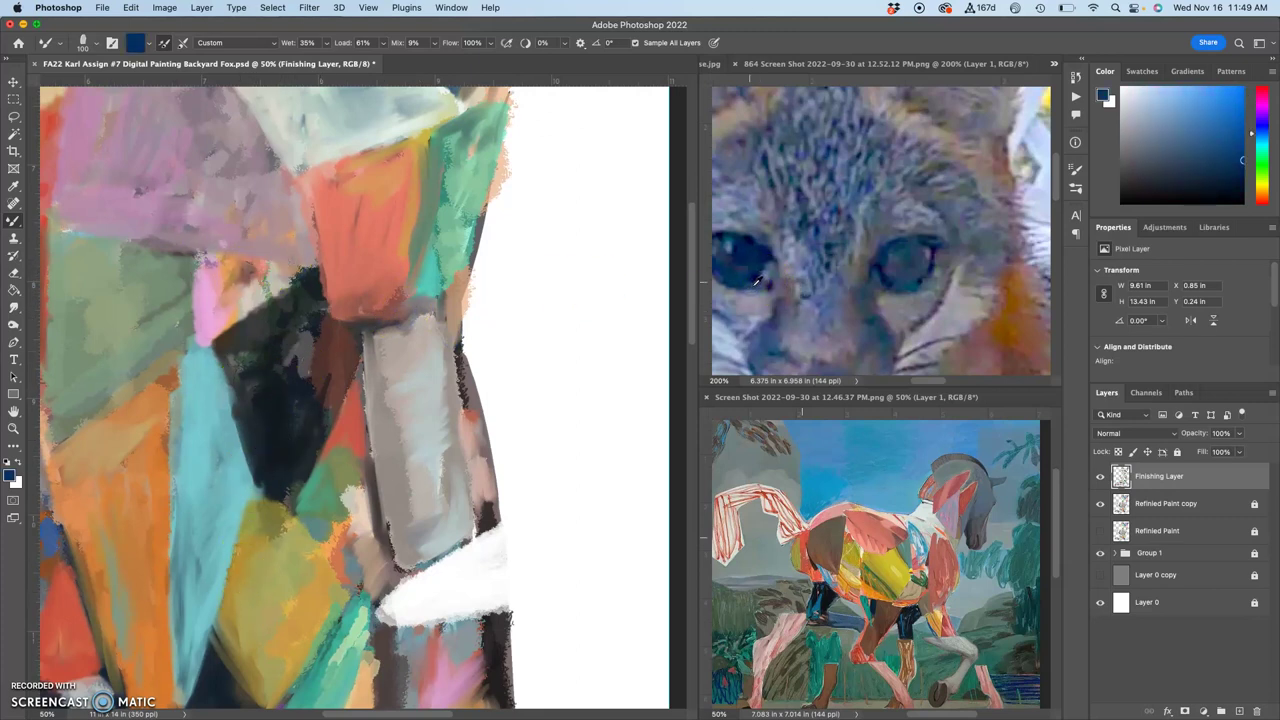
left_click(757, 283, "alt")
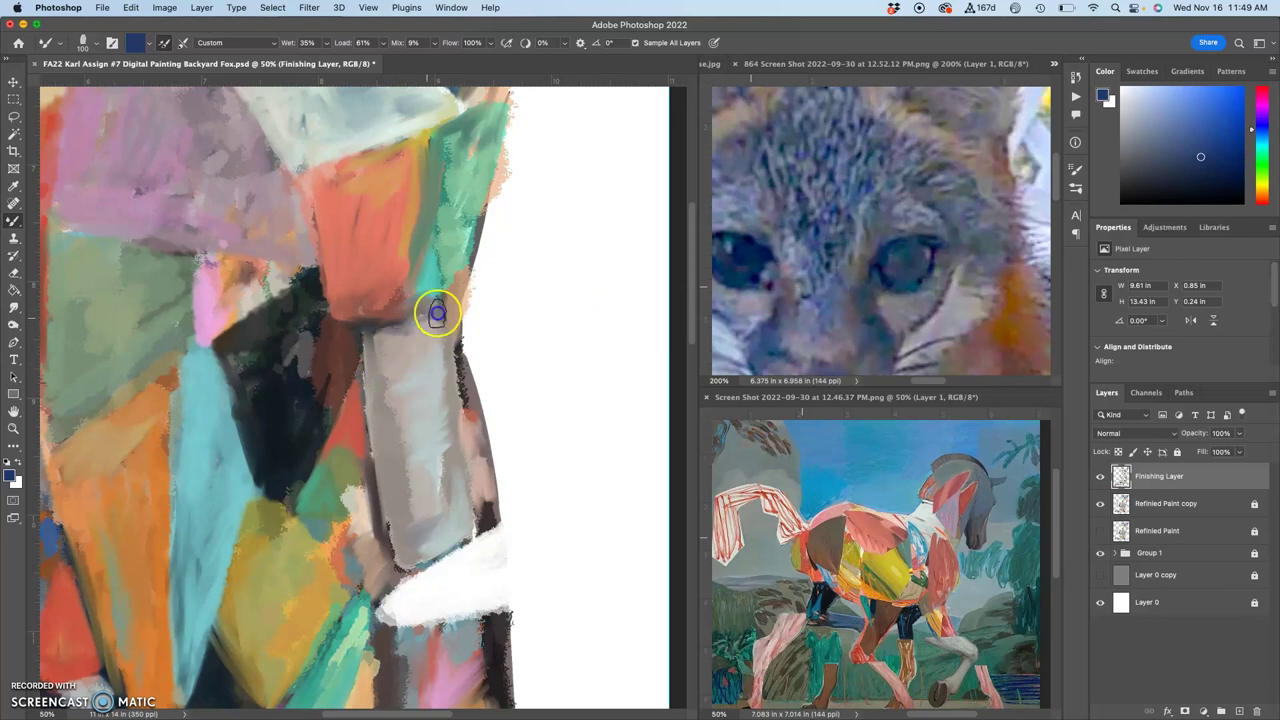
left_click_drag(386, 323, 449, 287)
left_click_drag(438, 293, 391, 320)
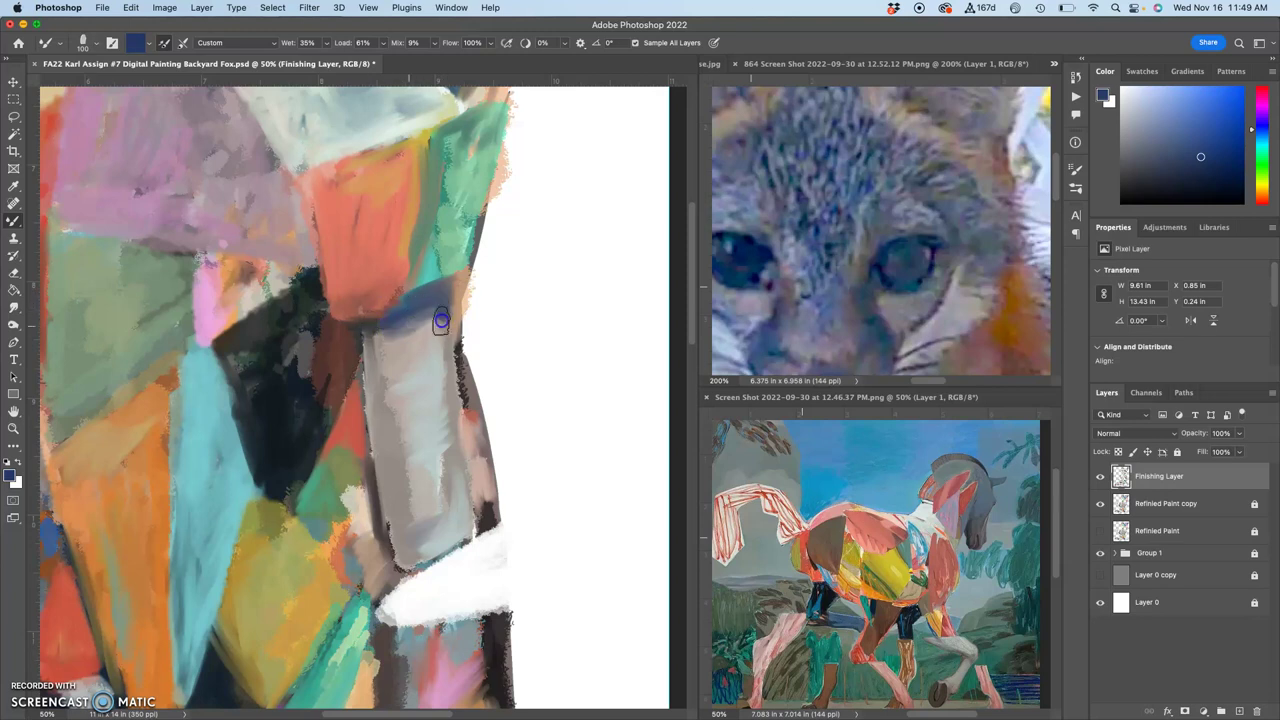
mouse_move(457, 358)
left_mouse_down()
mouse_move(466, 396)
mouse_move(463, 368)
mouse_move(471, 467)
mouse_move(479, 419)
mouse_move(481, 468)
mouse_move(471, 331)
left_mouse_up()
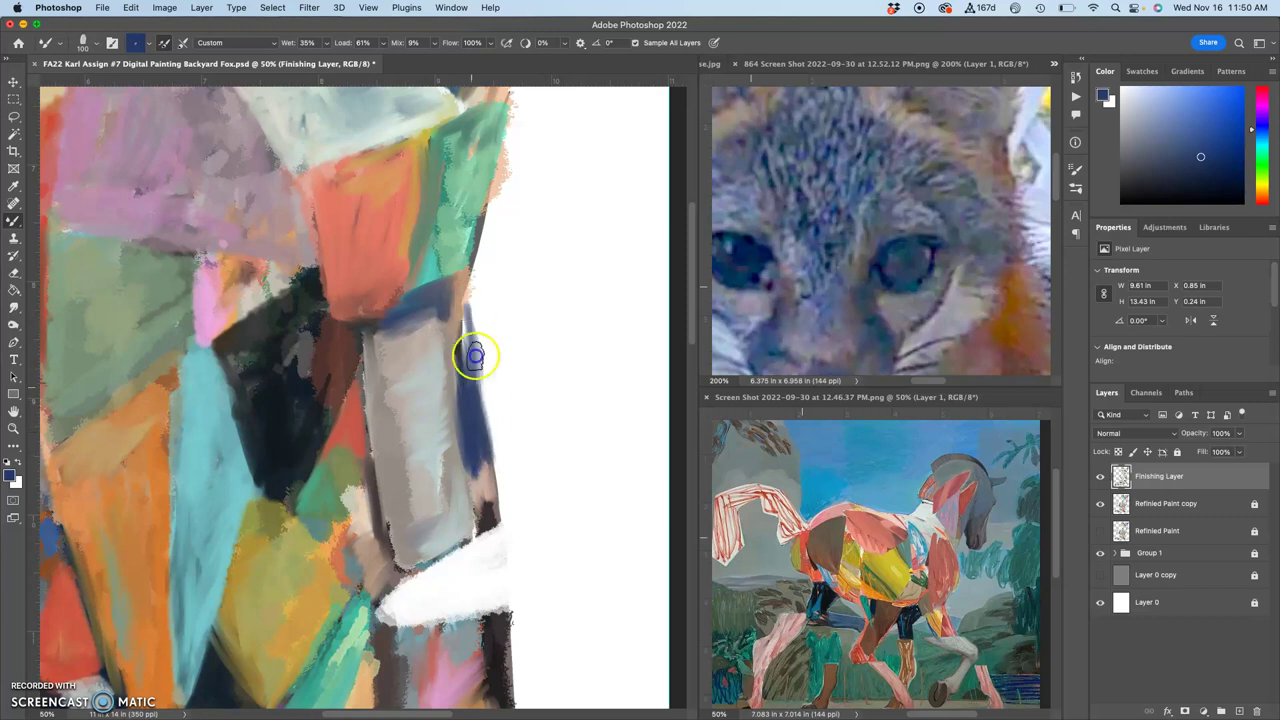
Trim the outer edge of the blue leg strip with sampled white and extend sampled pale green along the green patch's outer edge
left_click(502, 306, "alt")
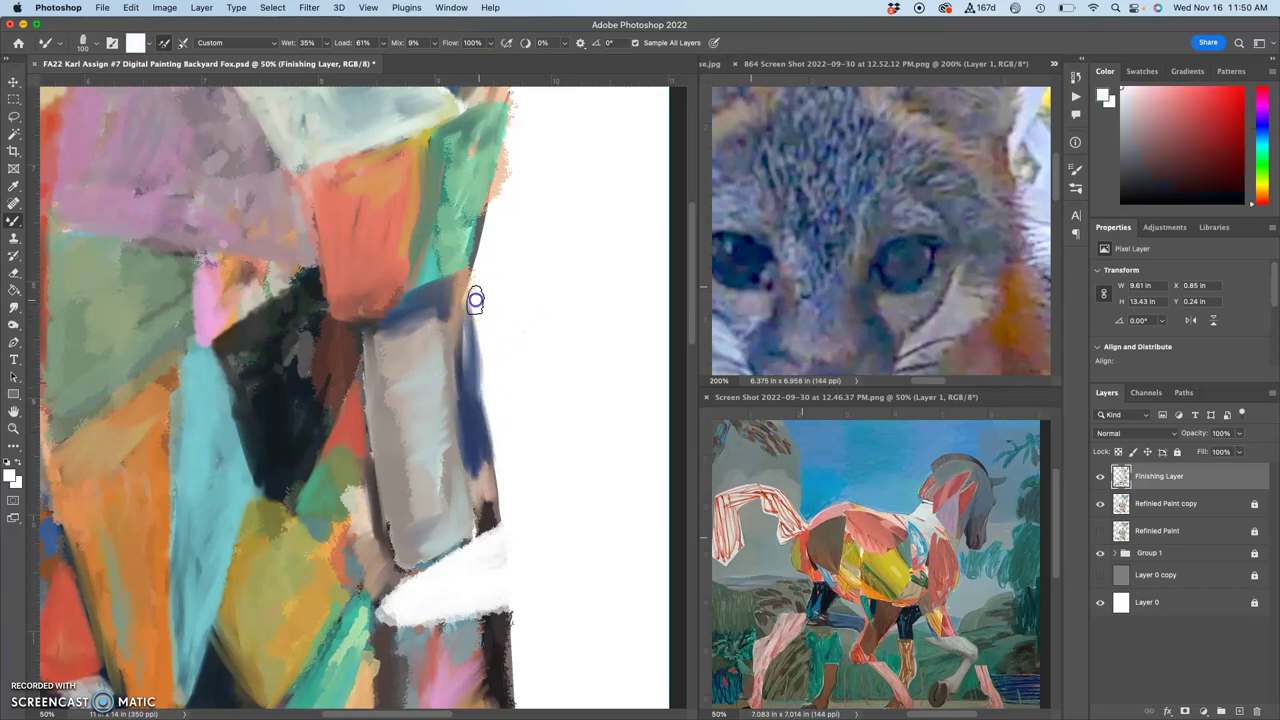
left_click_drag(465, 301, 491, 411)
mouse_move(473, 341)
left_mouse_down()
mouse_move(503, 449)
mouse_move(494, 460)
left_mouse_up()
left_click(471, 178, "alt")
mouse_move(480, 203)
left_mouse_down()
mouse_move(498, 183)
mouse_move(471, 229)
mouse_move(505, 117)
left_mouse_up()
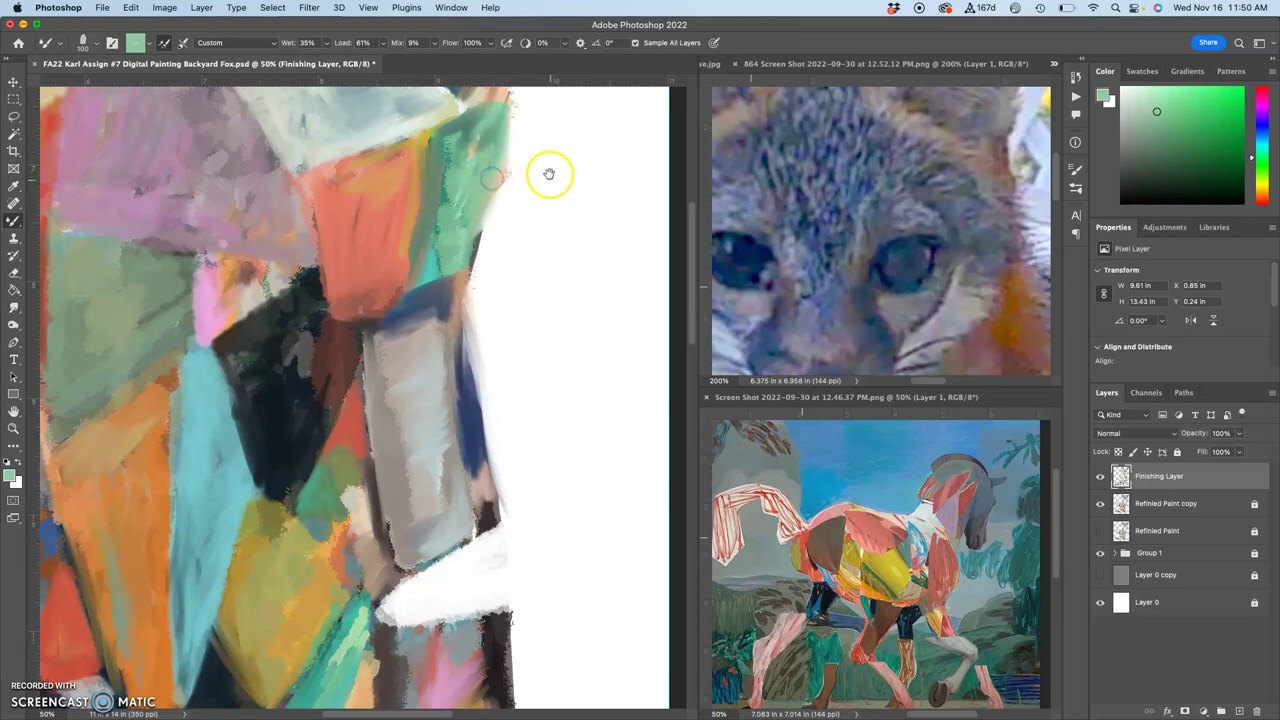
Clean the chest's outer contour beside the blue patch with sampled white, and smooth its edge strip and the green patch with sampled peach and green
left_click_drag(551, 171, 526, 408)
left_click(471, 194)
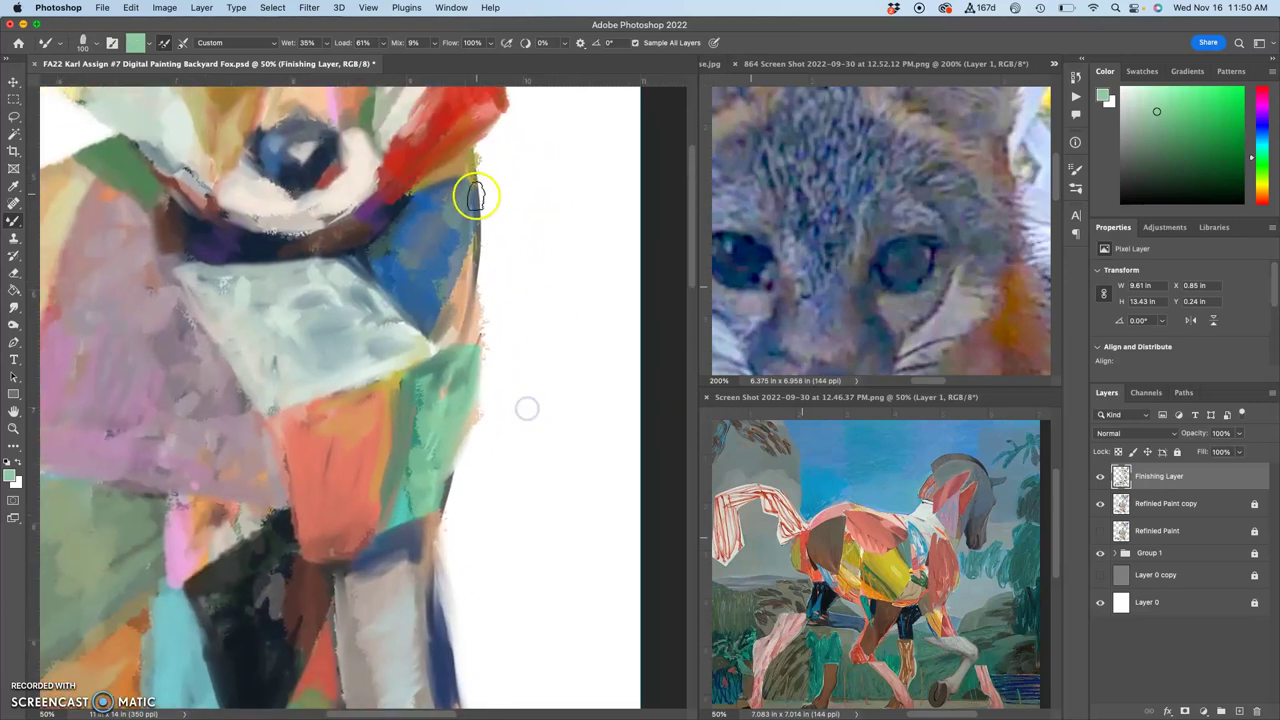
left_click(500, 153, "alt")
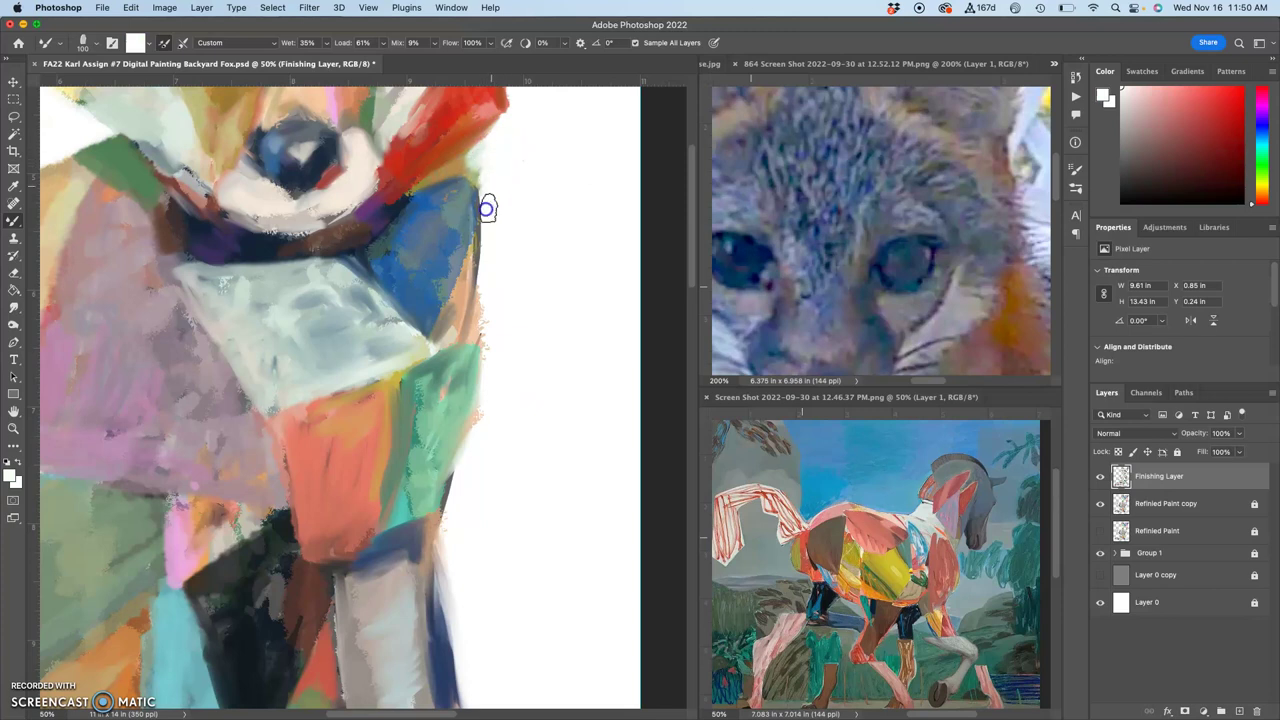
mouse_move(486, 227)
left_mouse_down()
mouse_move(479, 320)
mouse_move(480, 288)
mouse_move(499, 314)
mouse_move(484, 368)
left_mouse_up()
left_click(467, 249, "alt")
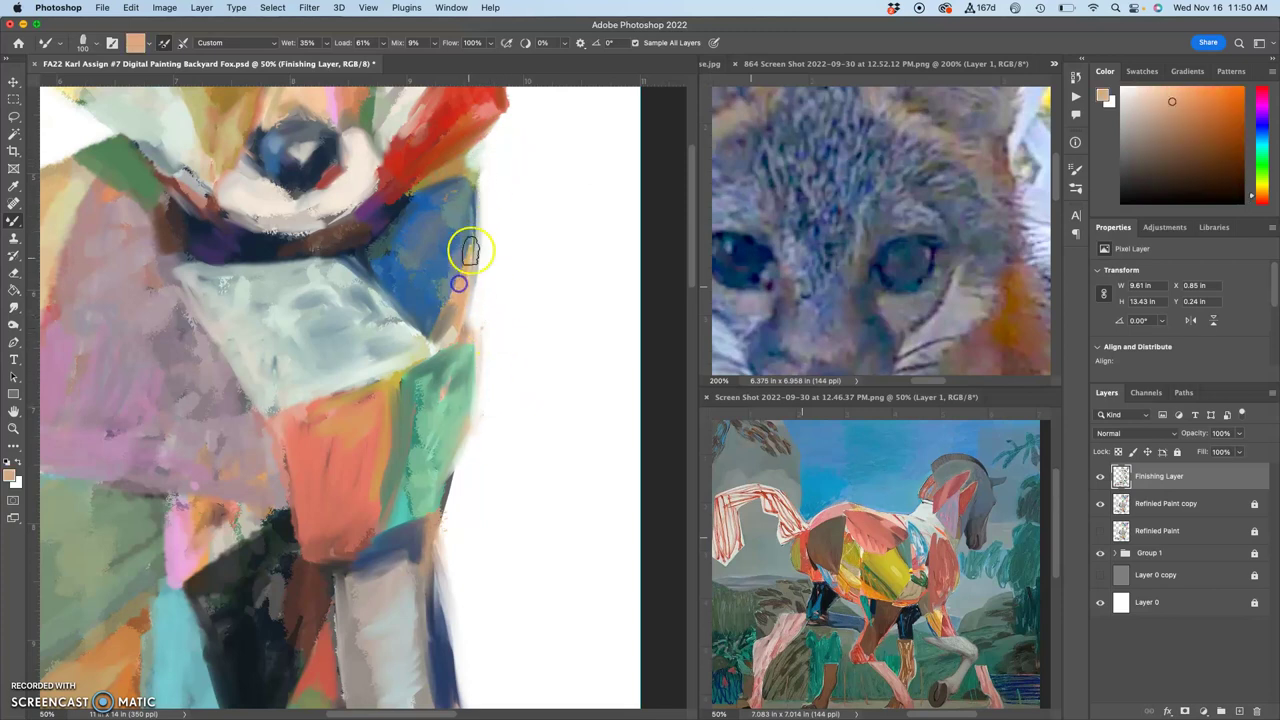
left_click(469, 290, "alt")
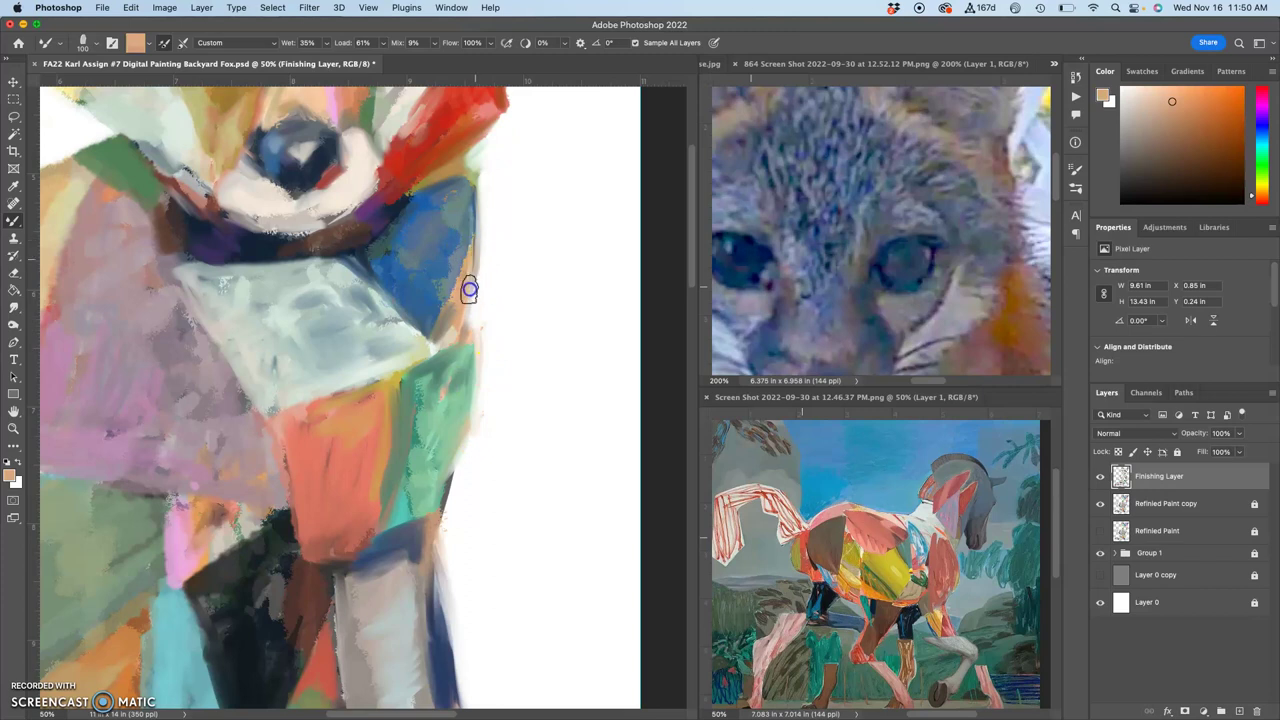
left_click(467, 345, "alt")
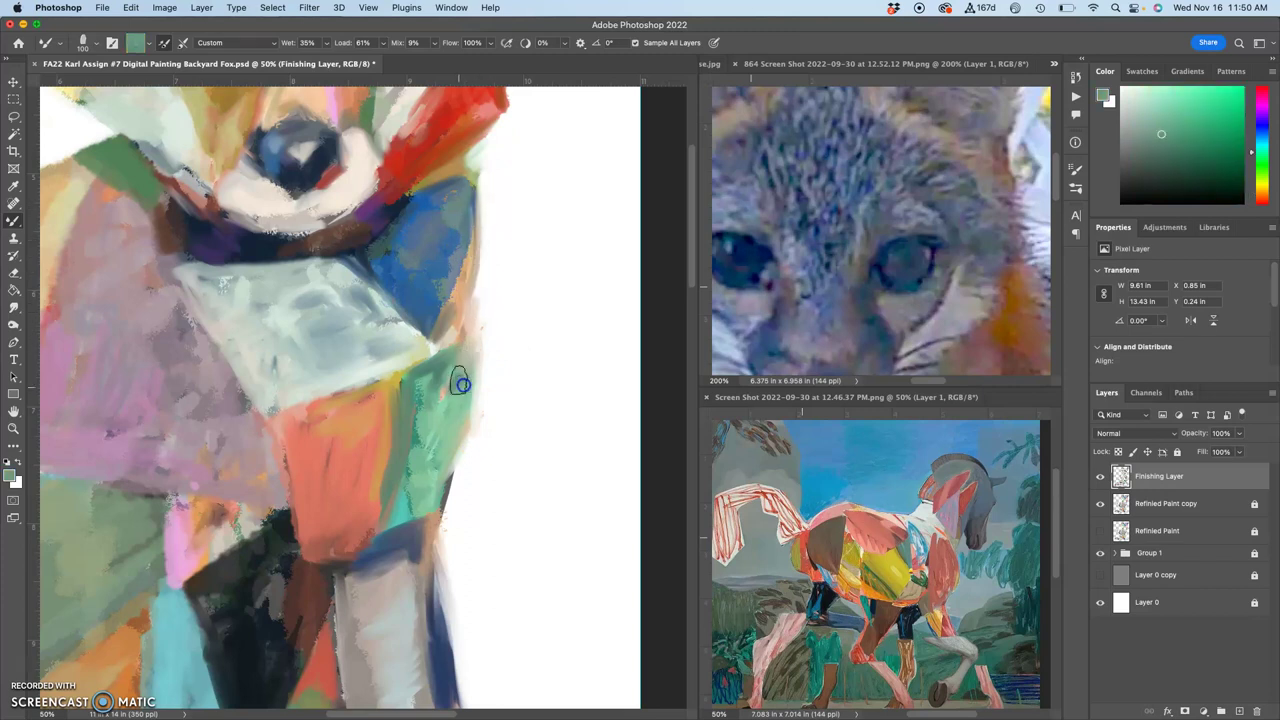
Soften the pink patch beside the fox's red cheek with sampled pale green and tan
left_click_drag(502, 221, 529, 457)
left_click_drag(526, 289, 571, 387)
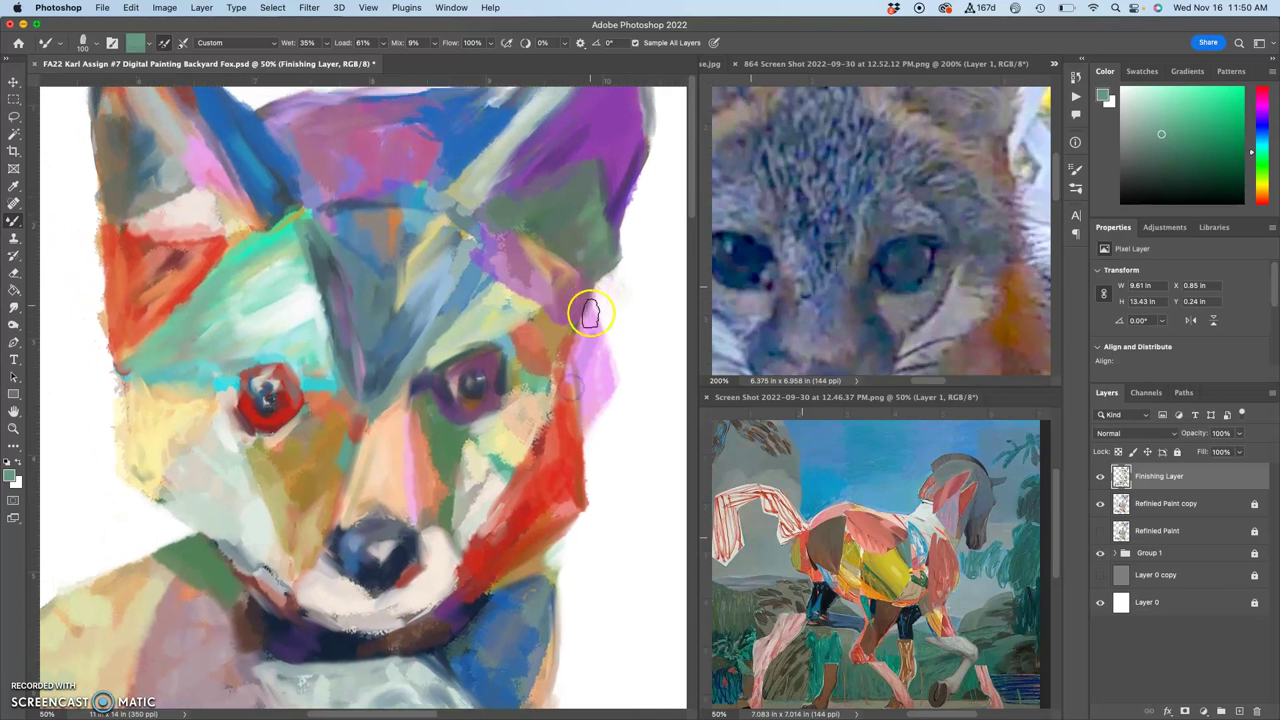
left_click(558, 402, "alt")
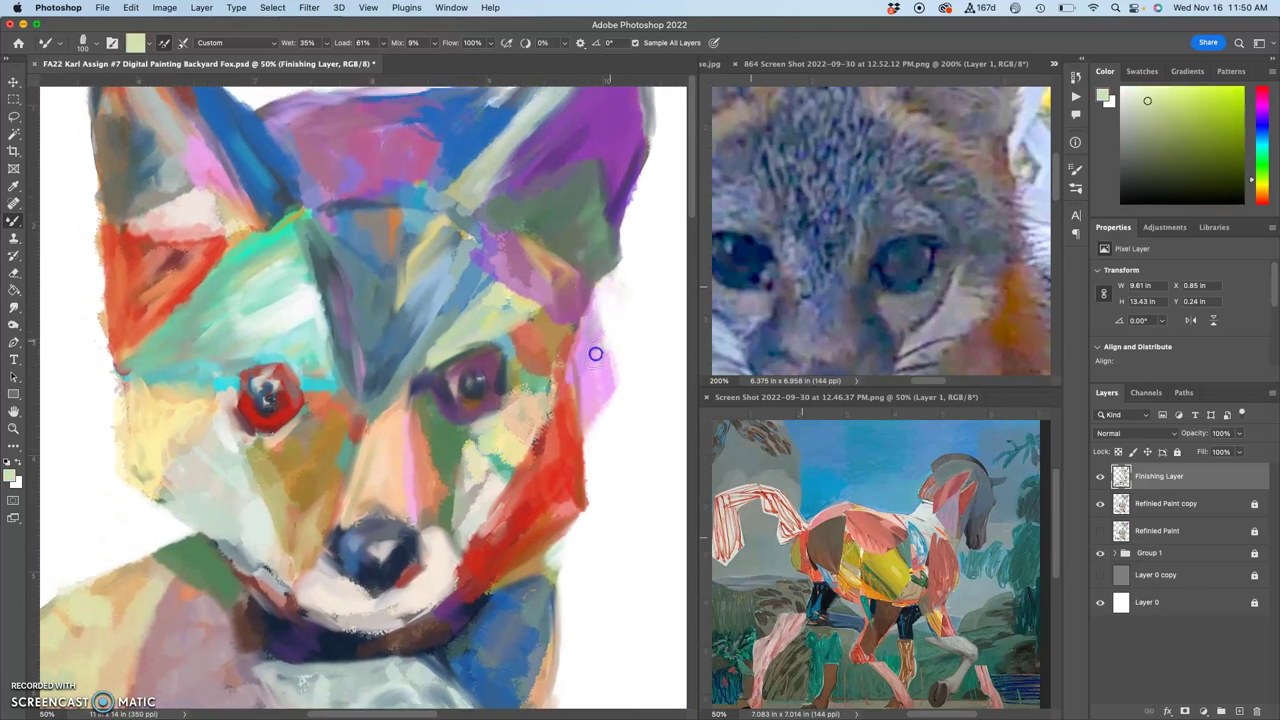
left_click(535, 415, "alt")
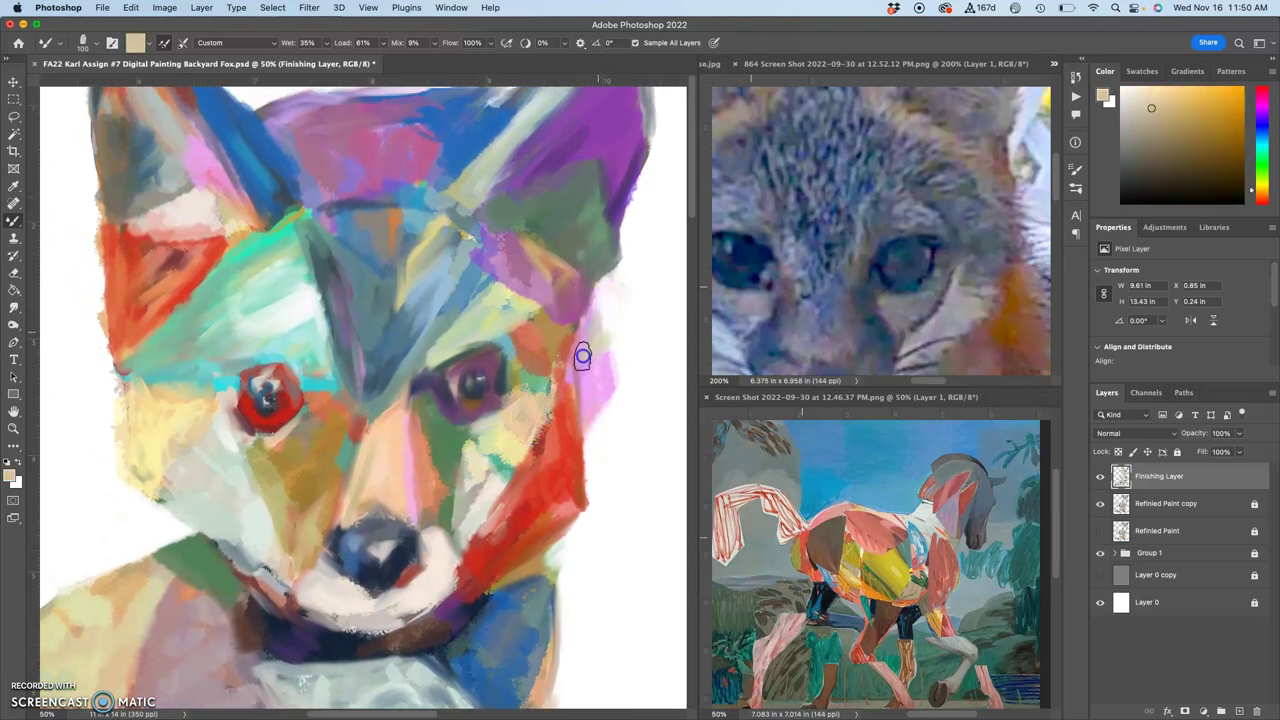
left_click_drag(588, 340, 582, 372)
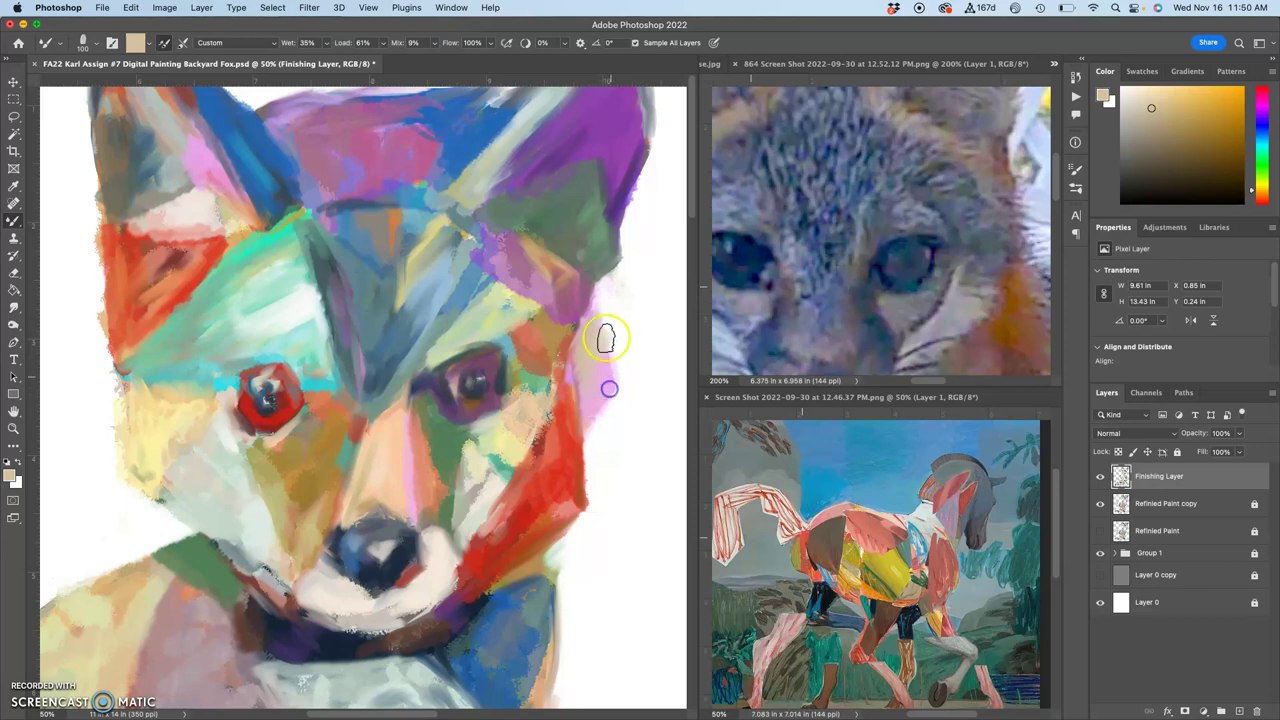
Blend blue sampled from the forehead into the lower part of the teal patch above the red eye
left_click(468, 296, "alt")
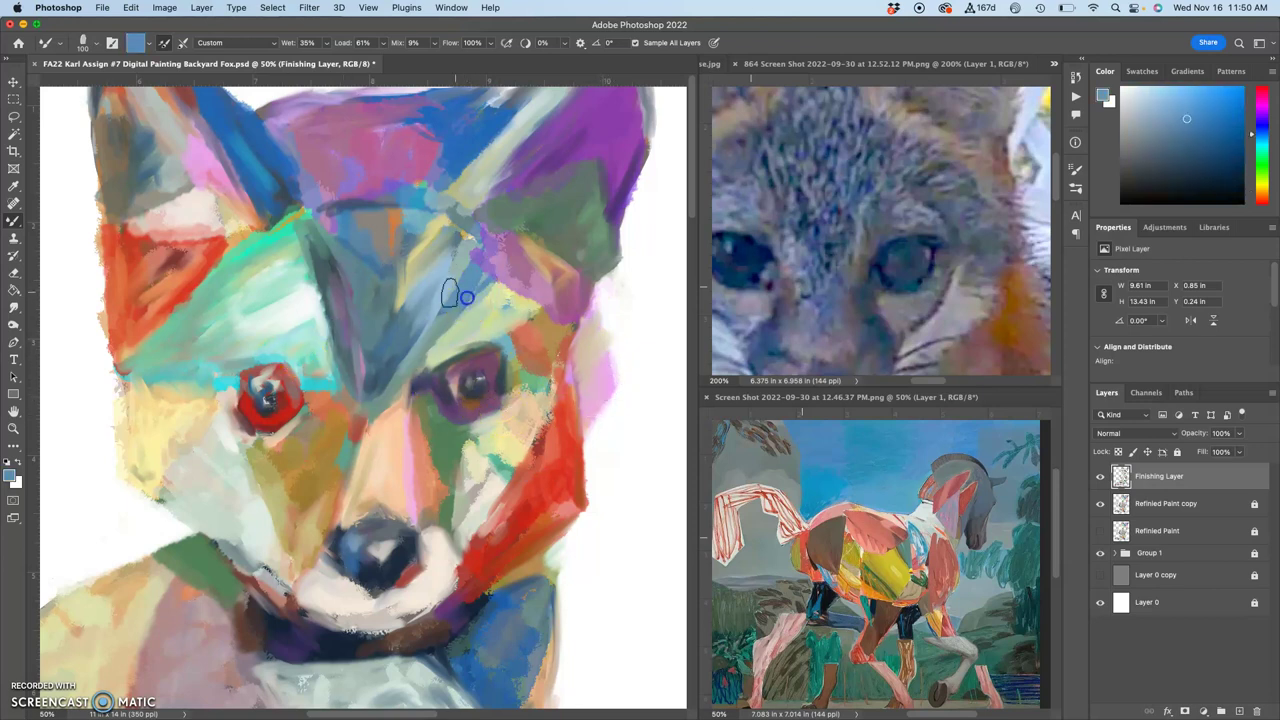
mouse_move(142, 368)
left_mouse_down()
mouse_move(192, 326)
mouse_move(141, 360)
left_mouse_up()
mouse_move(234, 321)
left_mouse_down()
mouse_move(211, 363)
mouse_move(234, 357)
mouse_move(234, 371)
mouse_move(255, 372)
left_mouse_up()
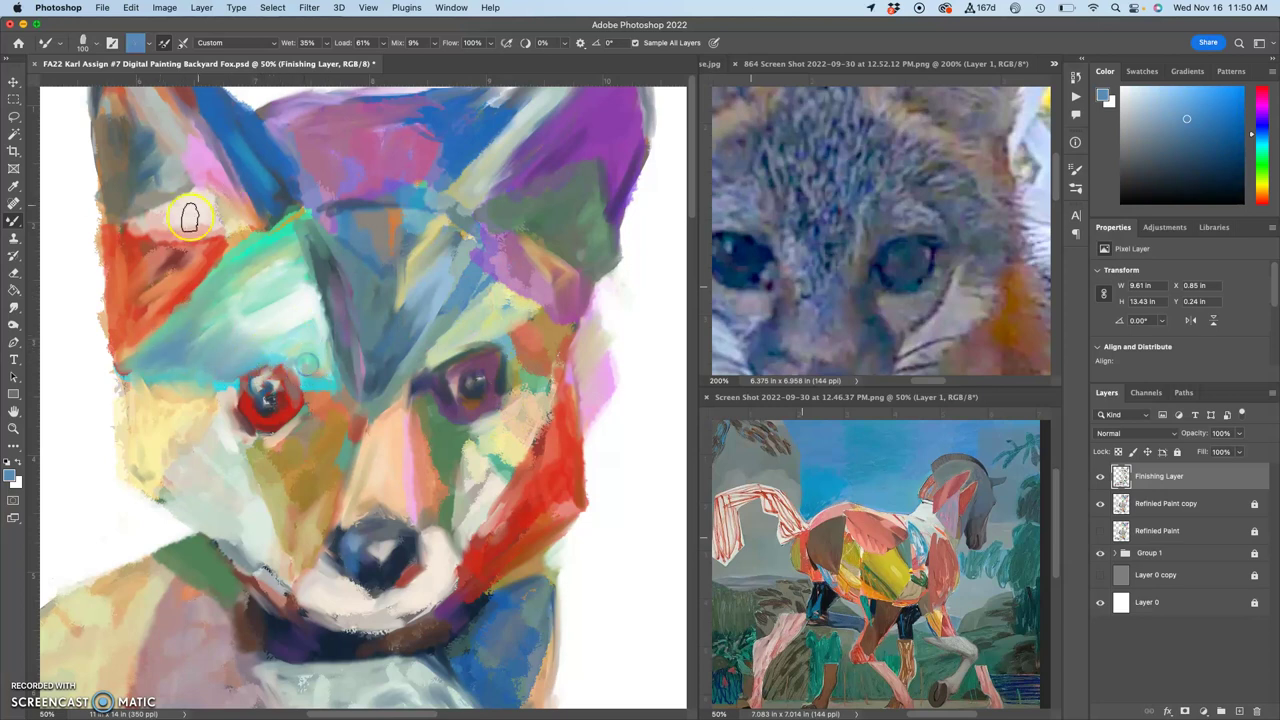
left_click(155, 163)
Blend sampled pale grey, ochre and orange-brown into the cheek patches and the green strip beside the muzzle
left_click(199, 467, "alt")
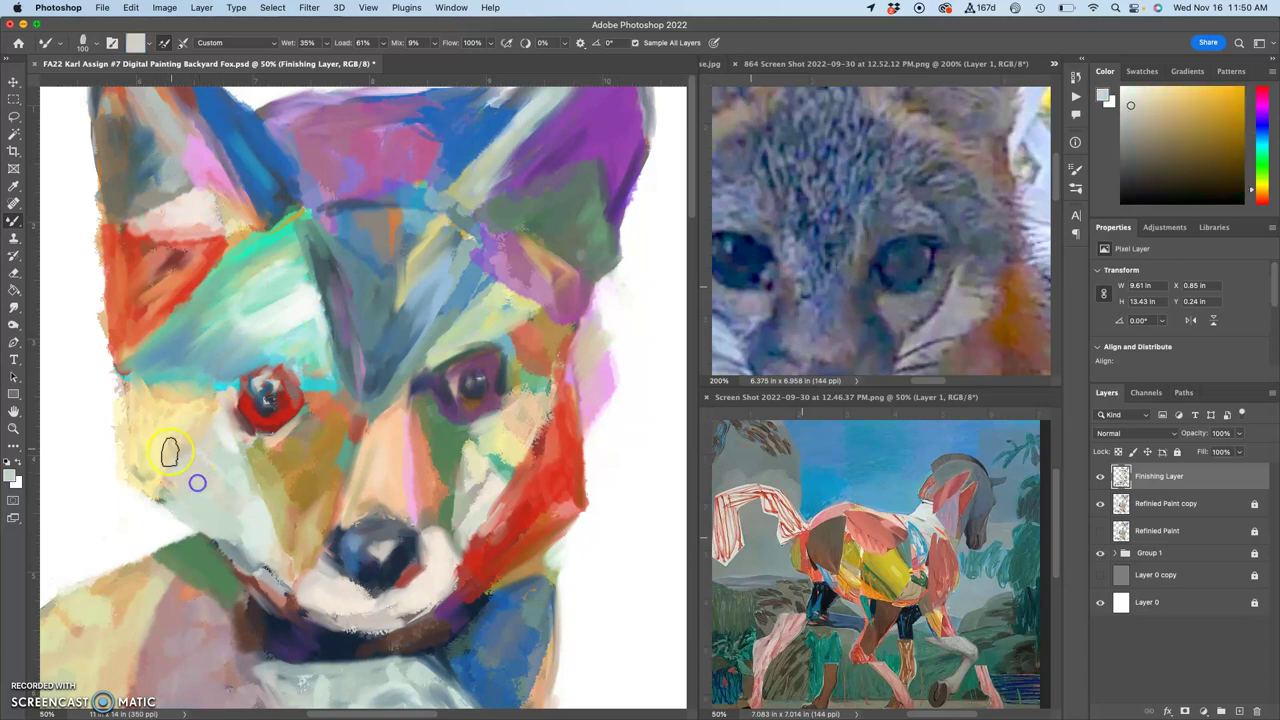
left_click(323, 486, "alt")
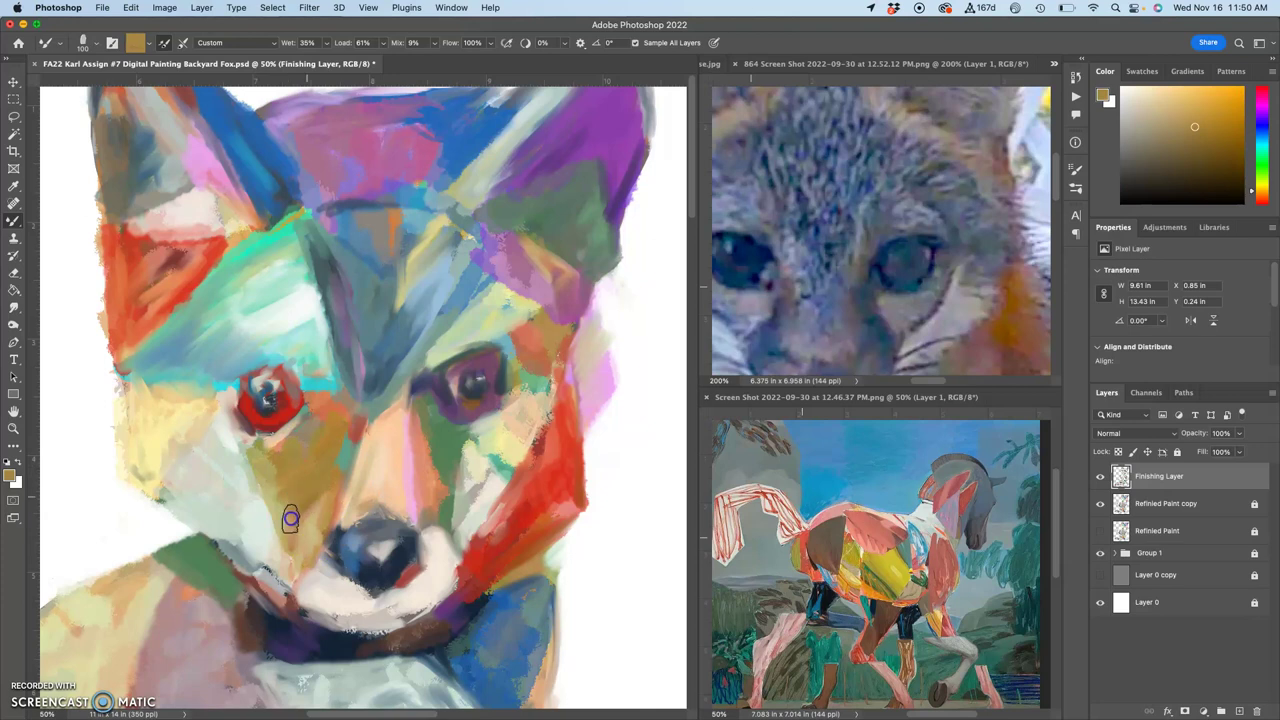
left_click(443, 461)
left_click(360, 435, "alt")
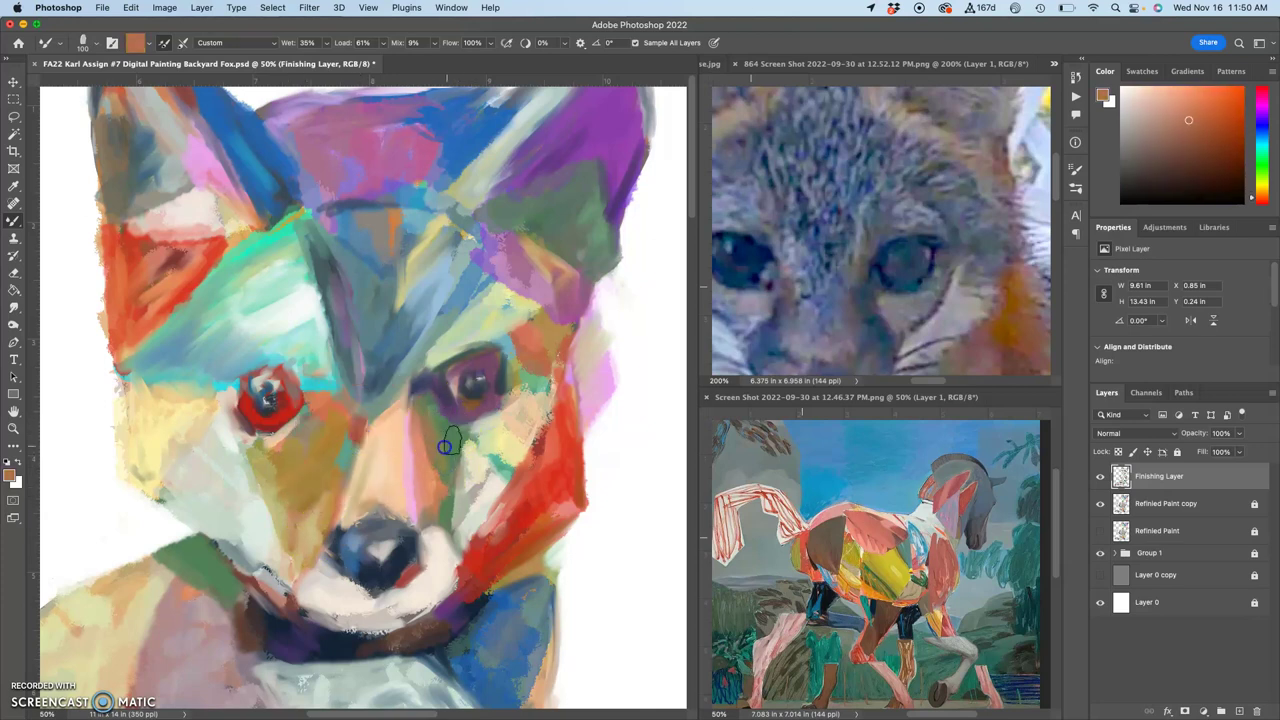
left_click_drag(456, 436, 449, 462)
left_click_drag(540, 430, 512, 490)
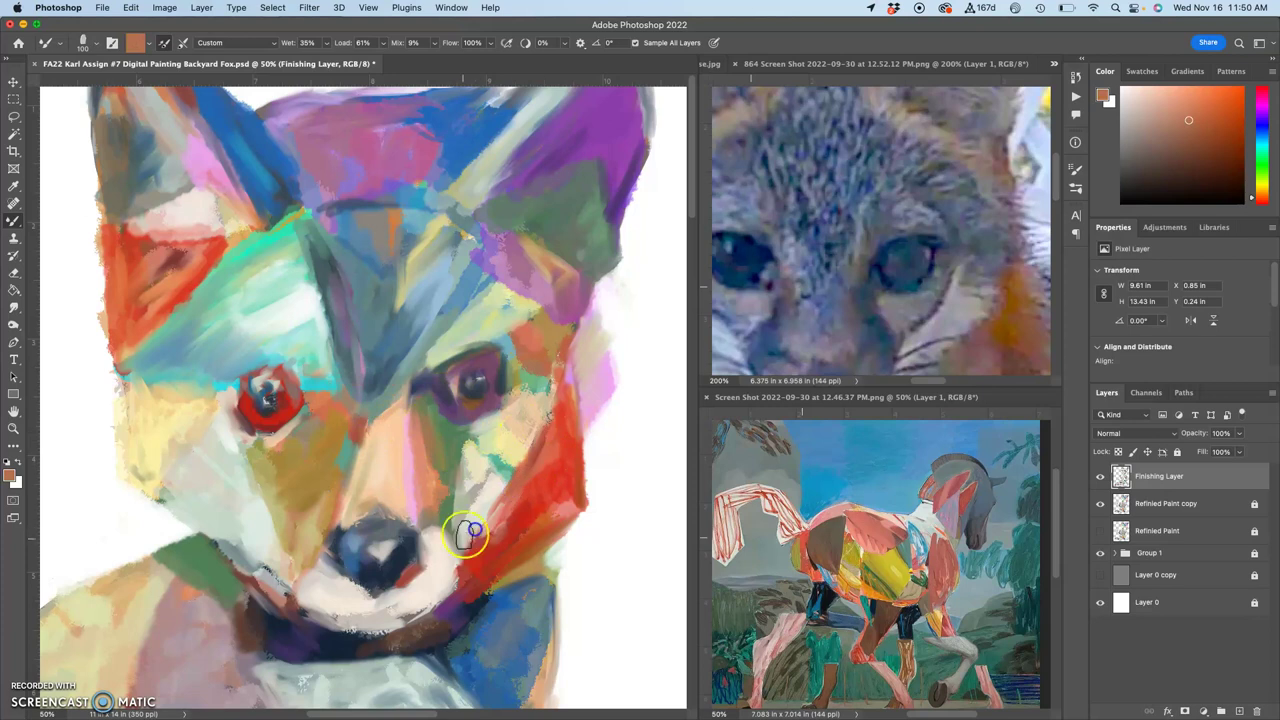
Add orange-brown strokes to the pale chest patch and blend them in with sampled grey-green and pale green
scroll(434, 509, "down", 10)
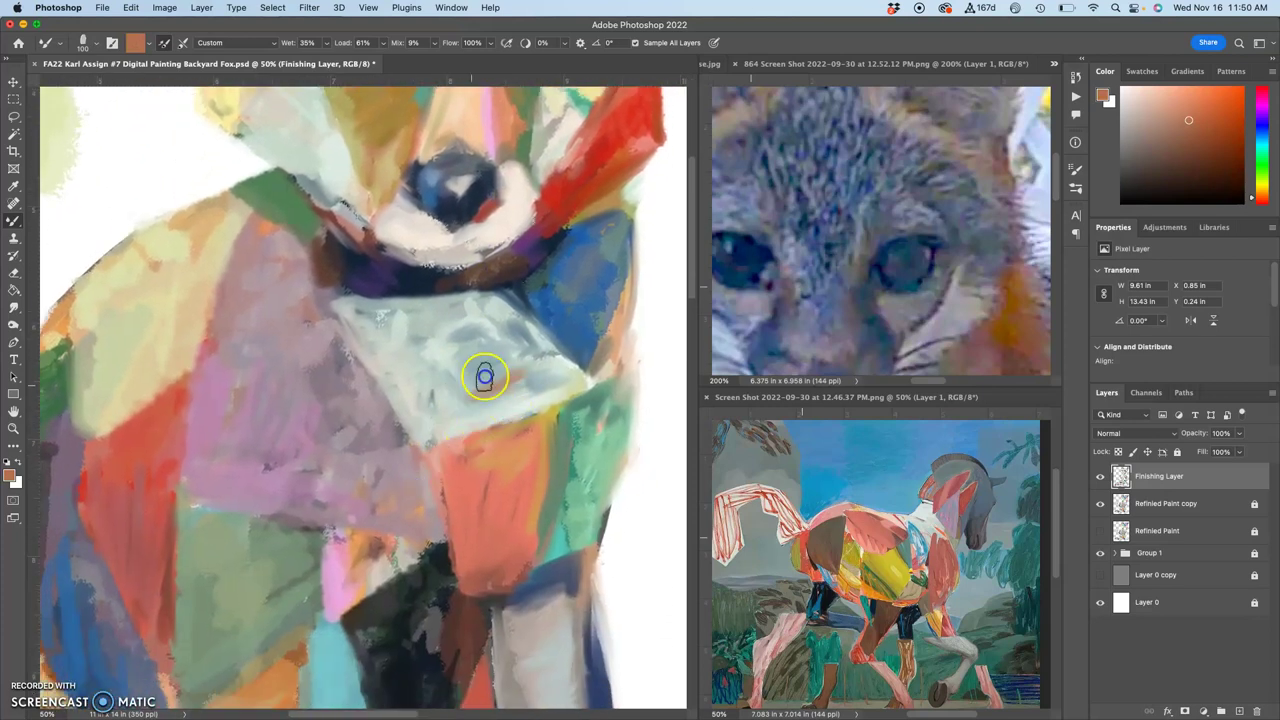
left_click(477, 335, "alt")
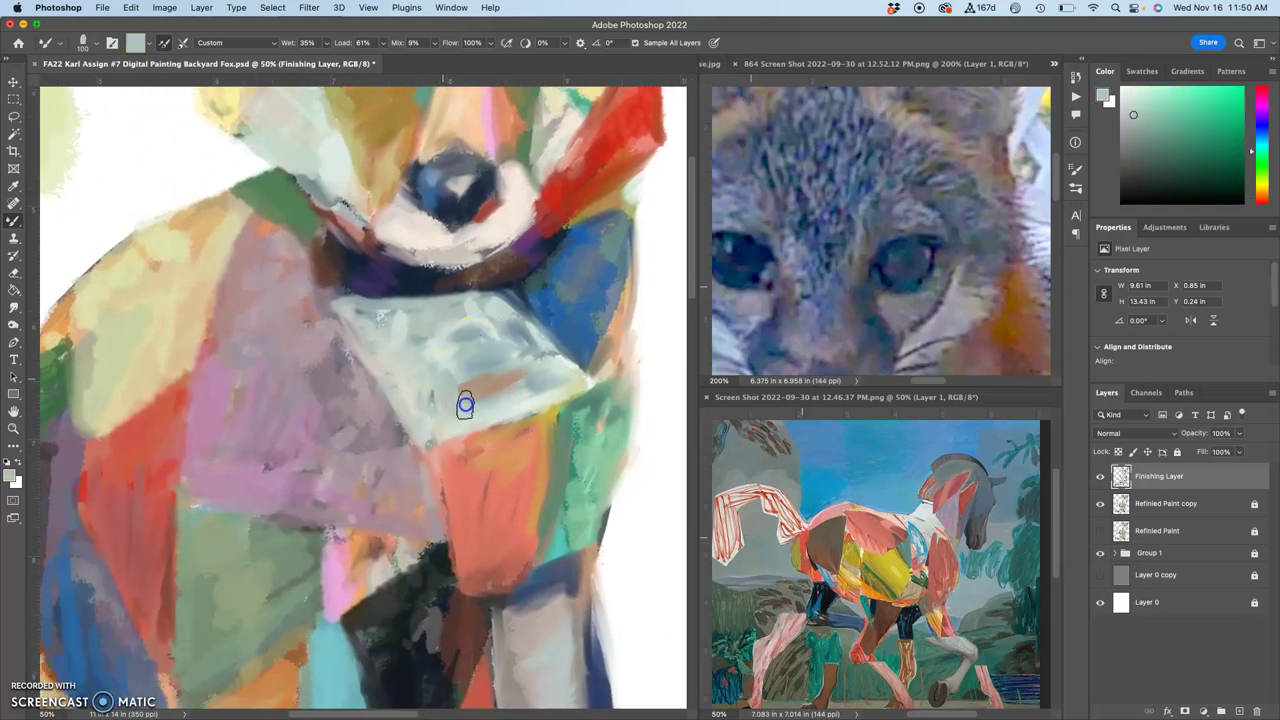
left_click(586, 430, "alt")
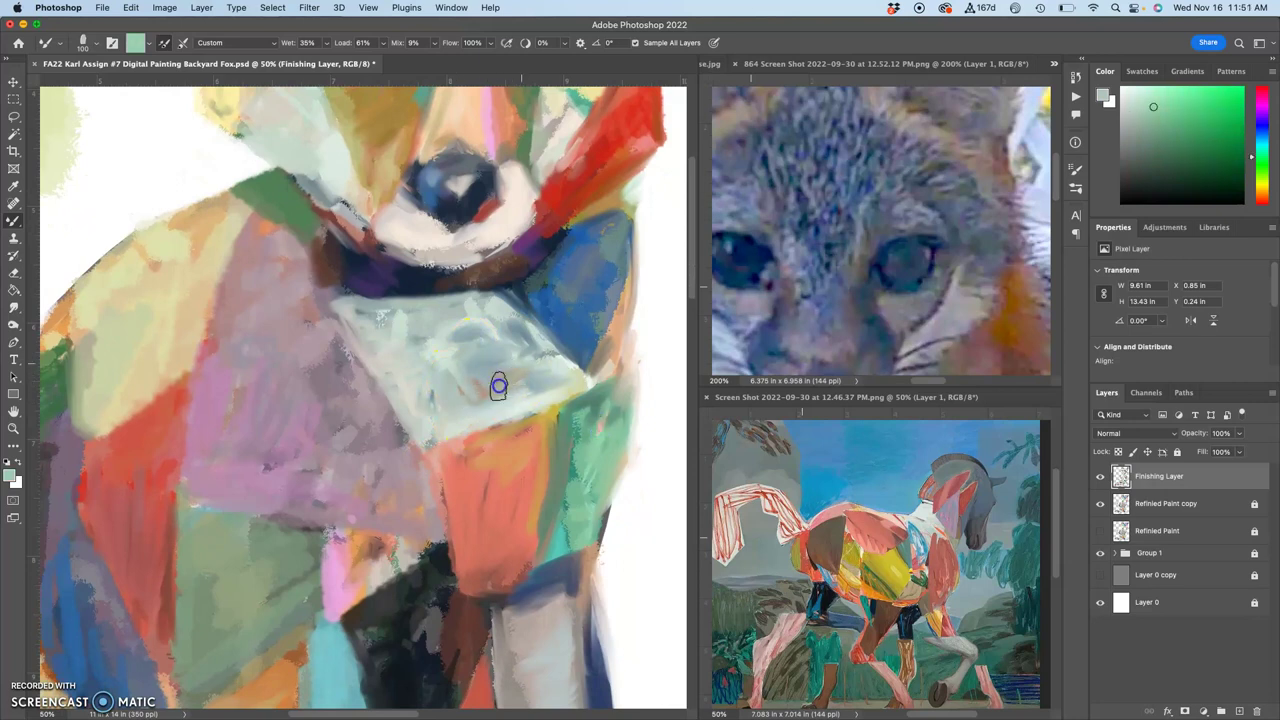
left_click_drag(482, 399, 467, 378)
Smooth the border between the mauve and grey-green chest patches with sampled pale grey, and sample red for the adjoining red patch's edge
mouse_move(471, 489)
left_mouse_down()
mouse_move(481, 380)
mouse_move(407, 391)
left_mouse_up()
left_click_drag(460, 461, 510, 382)
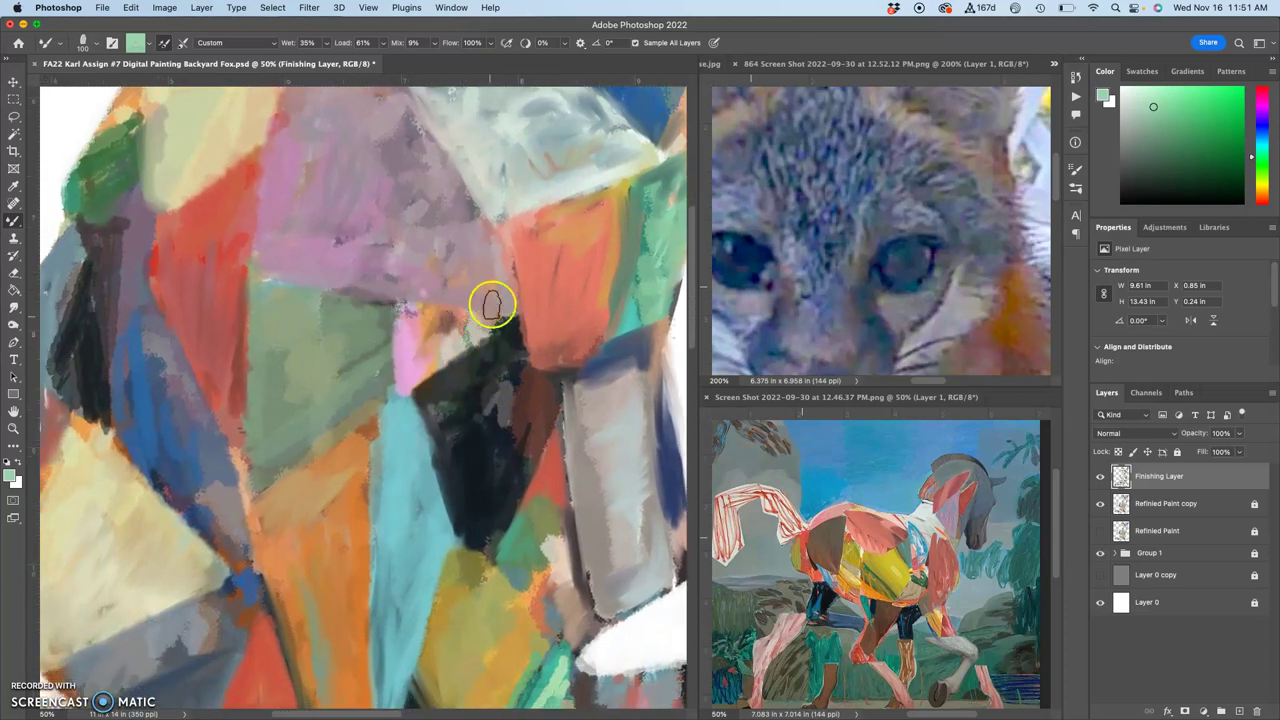
left_click(461, 337, "alt")
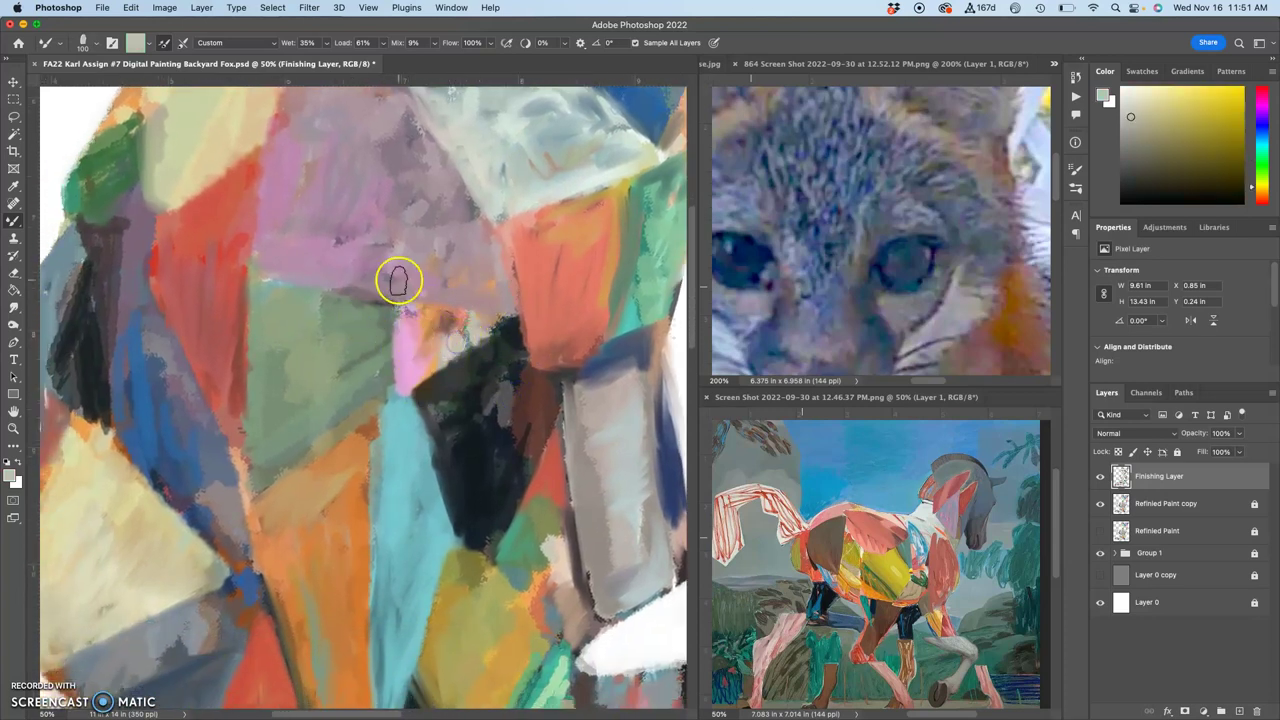
left_click_drag(264, 279, 267, 280)
left_click(470, 329, "alt")
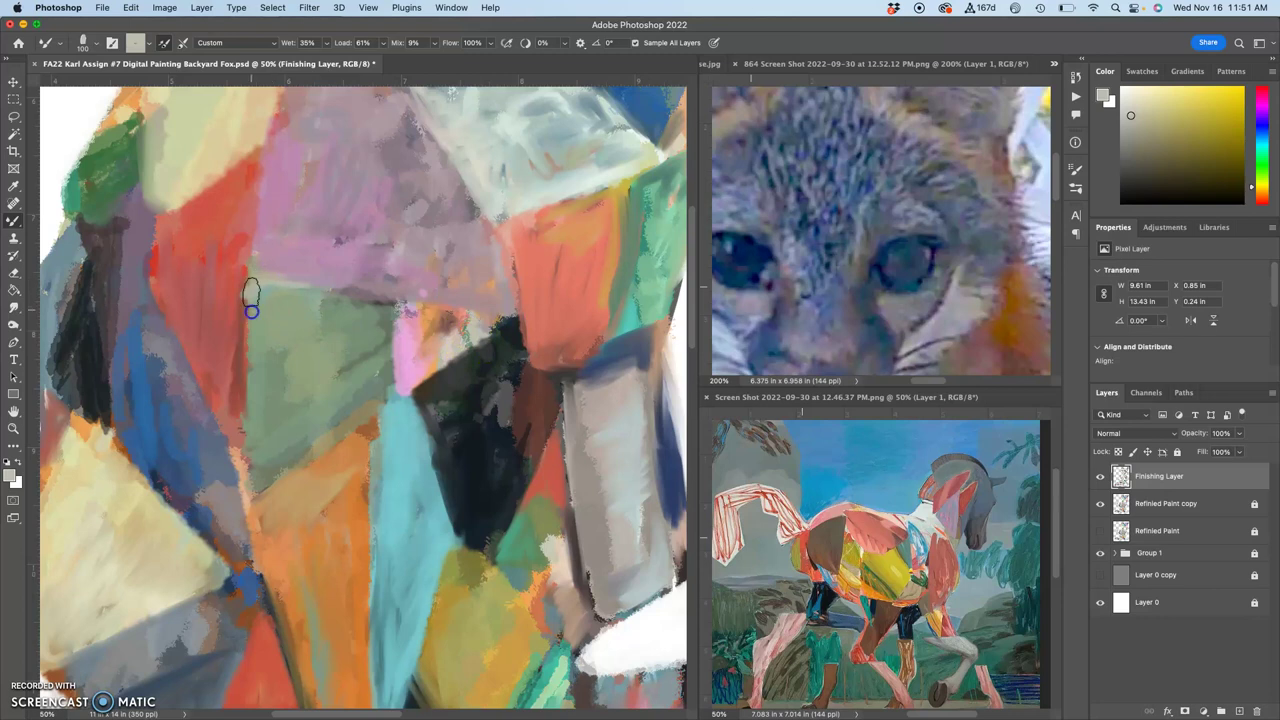
left_click(232, 289, "alt")
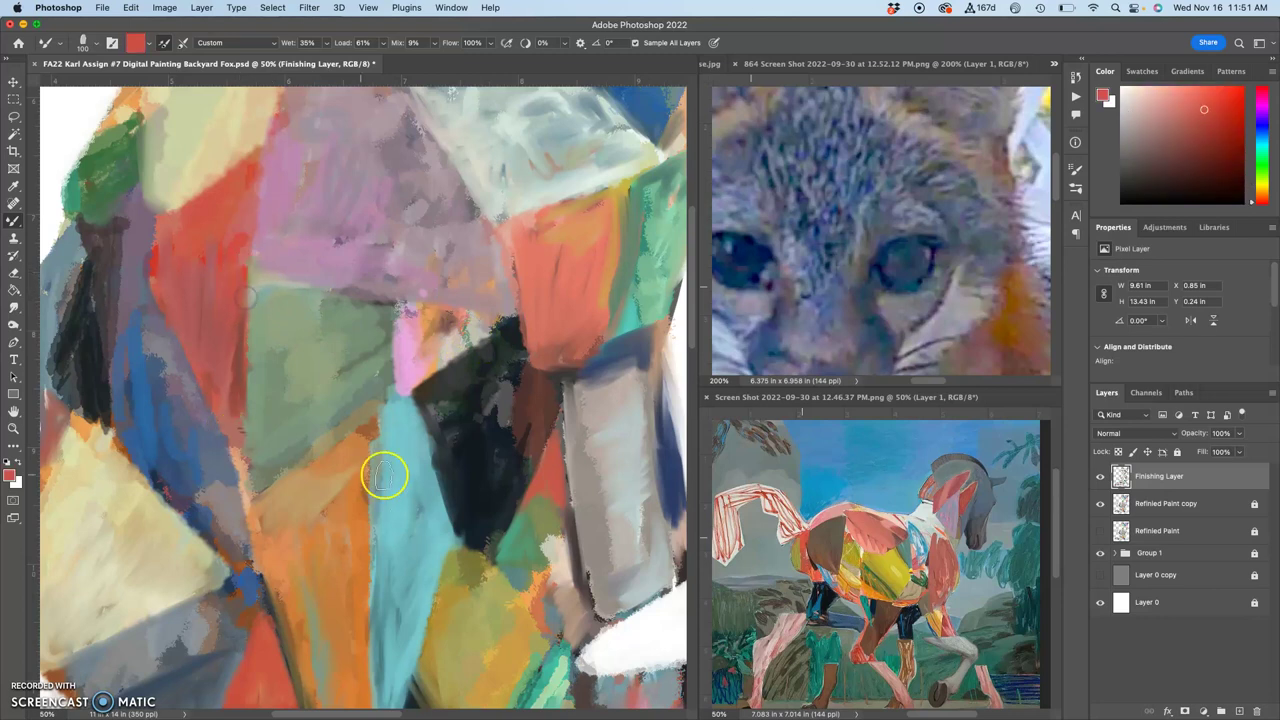
Widen the pink streak in the turquoise paw patch with sampled pale pink and work down toward the paw's lower edge
left_click_drag(411, 520, 443, 360)
left_click_drag(381, 470, 386, 406)
right_click(265, 545)
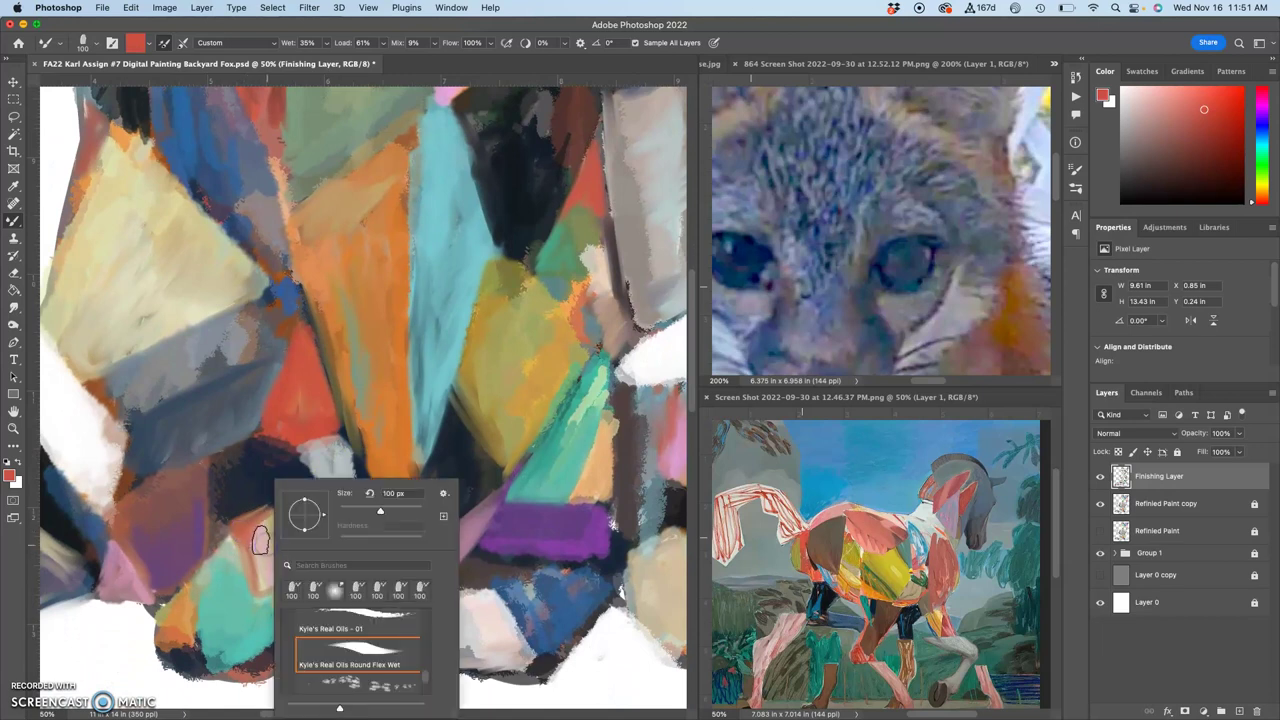
left_click(259, 540, "alt")
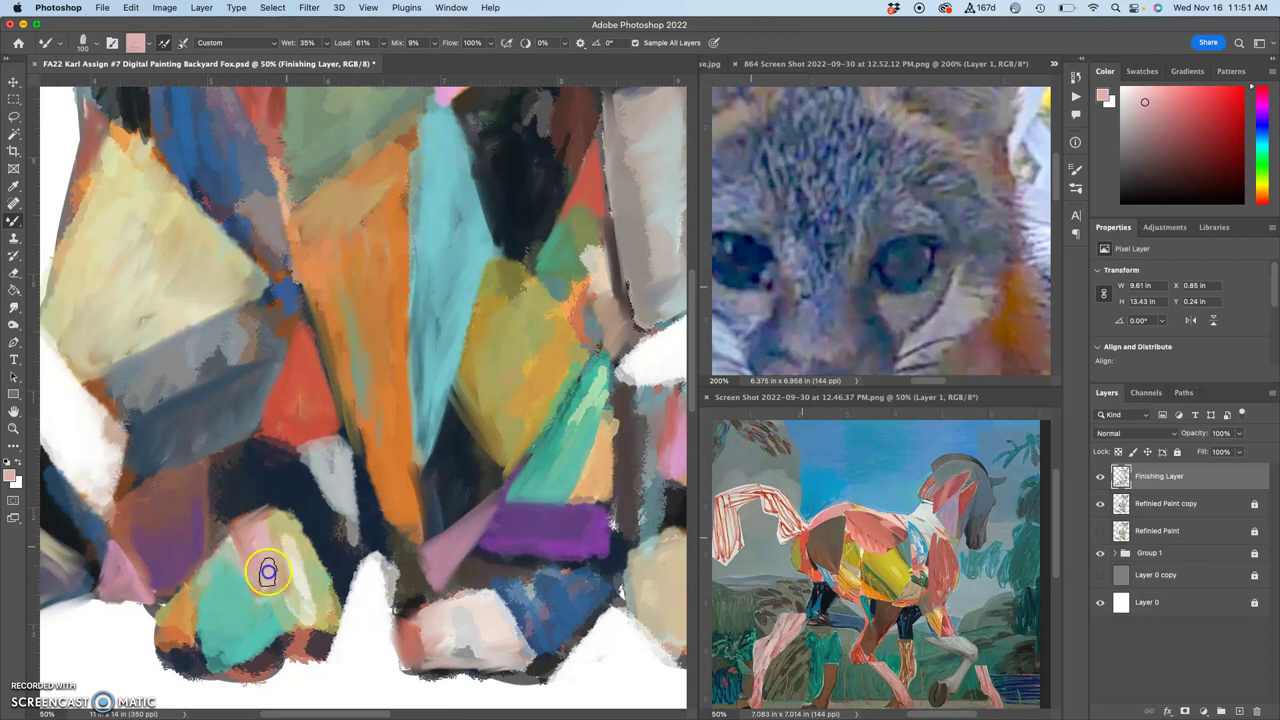
mouse_move(305, 585)
left_mouse_down()
mouse_move(246, 663)
mouse_move(305, 635)
mouse_move(278, 660)
left_mouse_up()
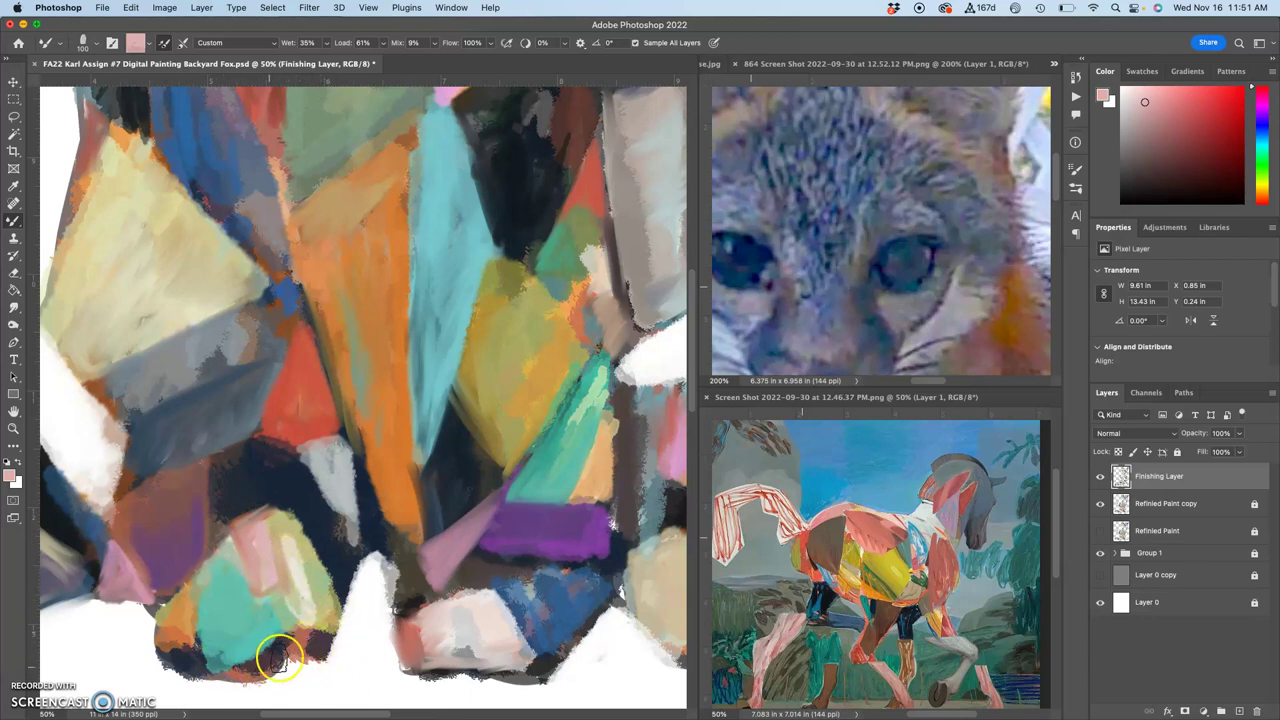
Add sampled orange to the turquoise paw's lower edge and to the outer side of the brown-purple leg patch above it
left_click(389, 495, "alt")
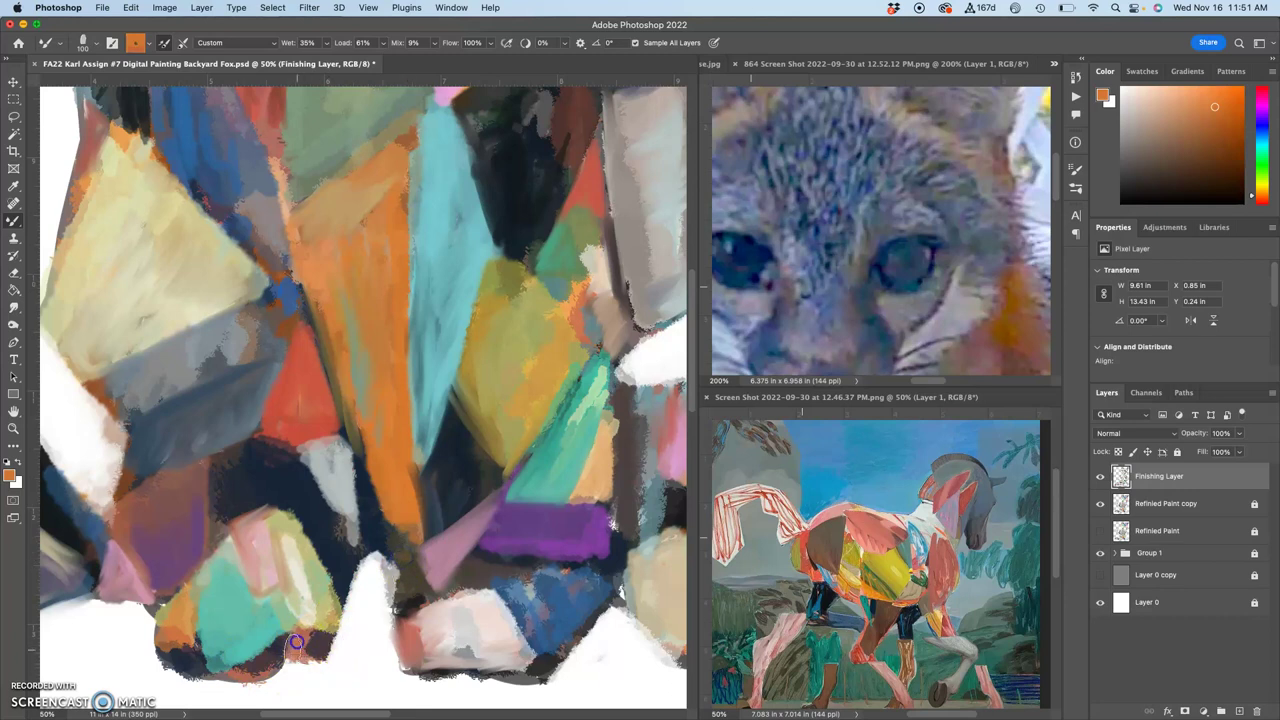
left_click_drag(310, 630, 310, 646)
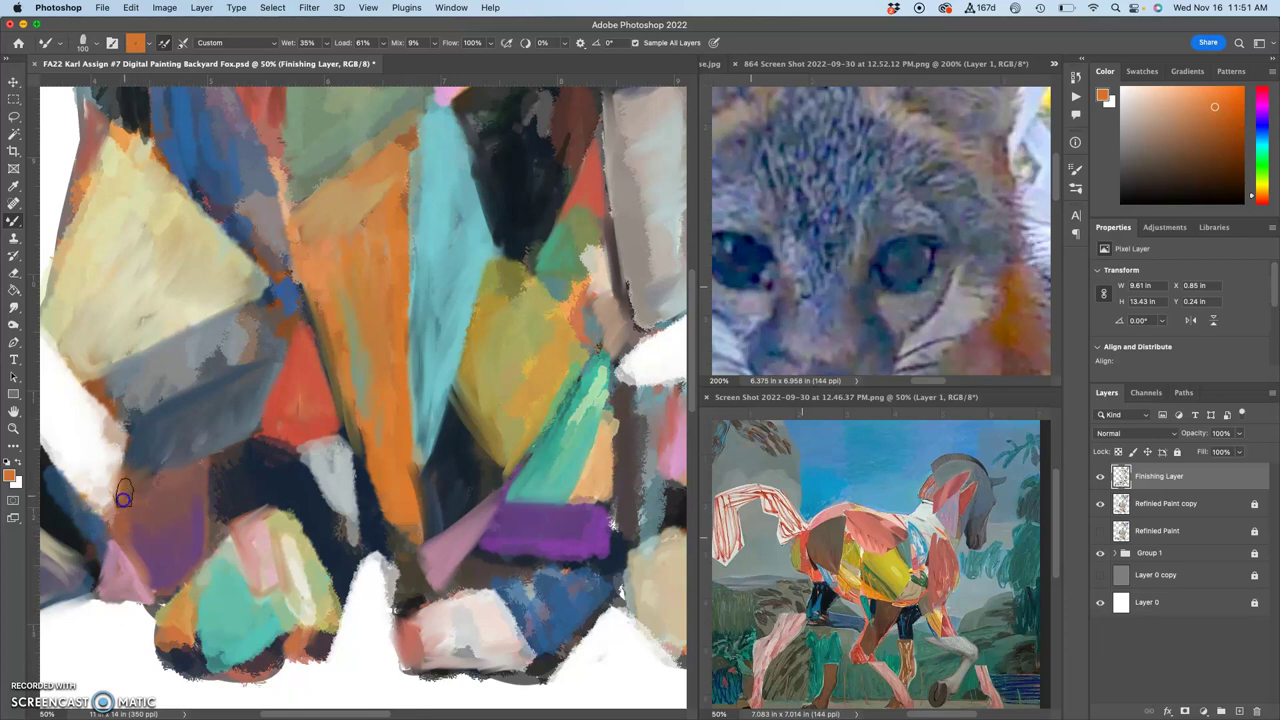
left_click_drag(123, 500, 121, 507)
left_click(388, 466, "alt")
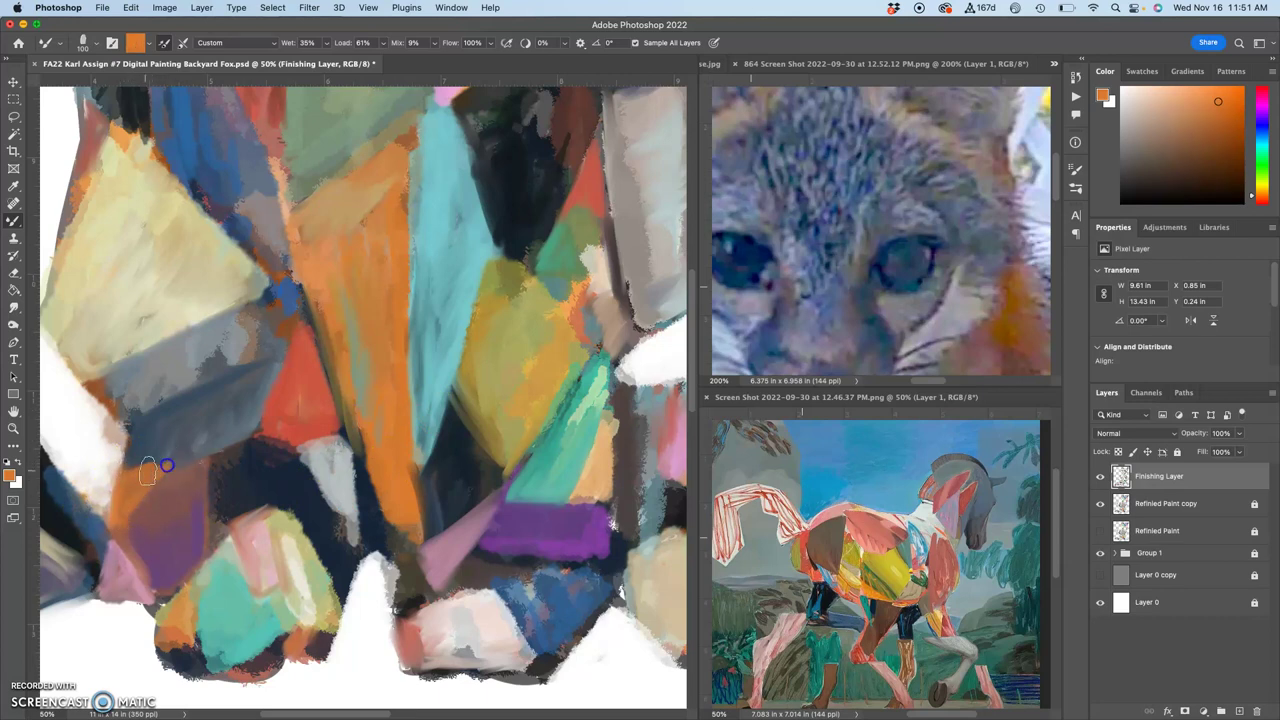
mouse_move(164, 465)
left_mouse_down()
mouse_move(215, 450)
mouse_move(134, 514)
left_mouse_up()
Smooth the lower border and outer edge of the slate-blue leg patch with sampled slate grey and dark brown
left_click(203, 418, "alt")
left_click_drag(223, 431, 216, 436)
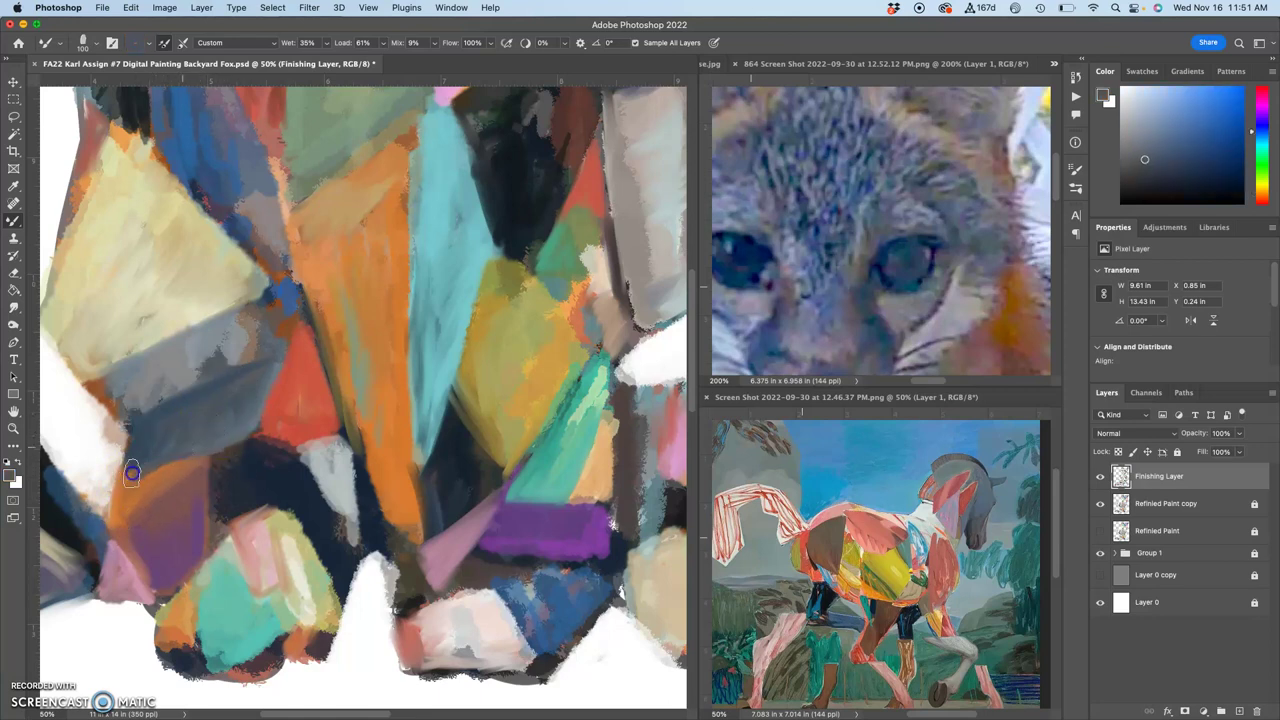
left_click(233, 450, "alt")
mouse_move(200, 449)
left_mouse_down()
mouse_move(164, 471)
mouse_move(248, 431)
mouse_move(127, 489)
left_mouse_up()
left_click(234, 457, "alt")
mouse_move(235, 451)
left_mouse_down()
mouse_move(197, 459)
mouse_move(229, 440)
left_mouse_up()
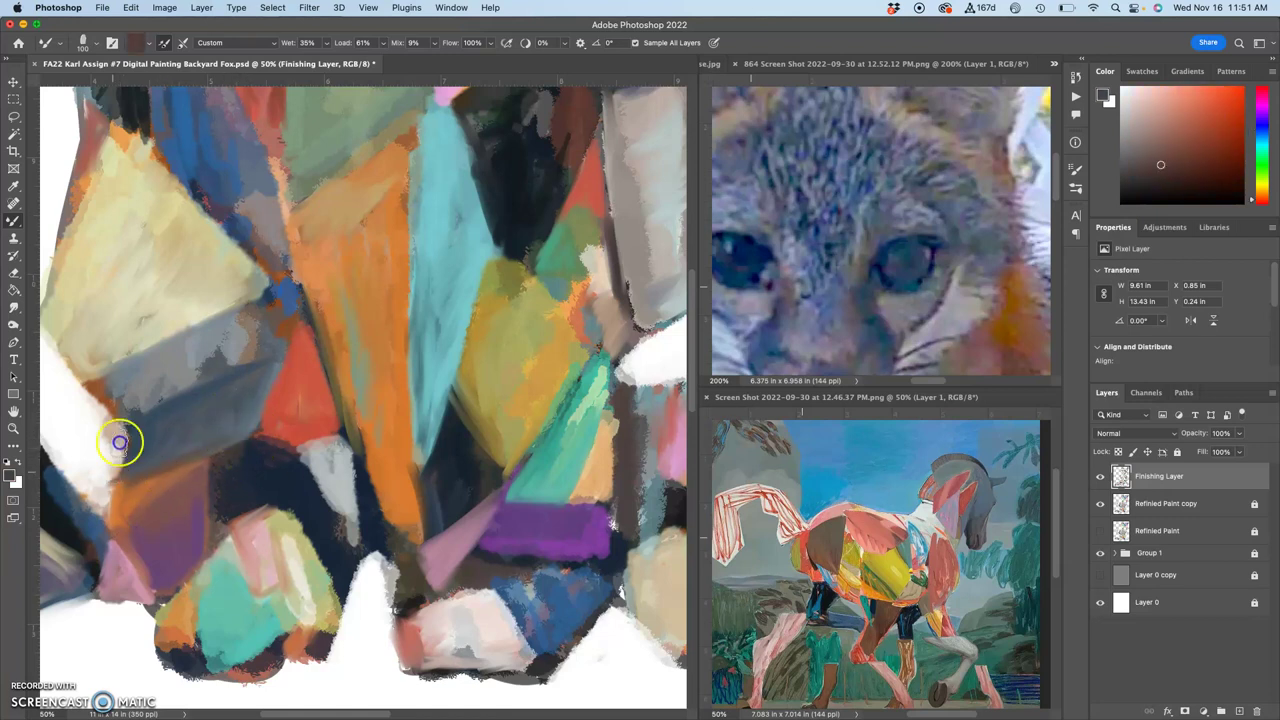
mouse_move(120, 440)
left_mouse_down()
mouse_move(316, 421)
mouse_move(341, 437)
mouse_move(137, 460)
mouse_move(126, 426)
left_mouse_up()
left_click(341, 434, "alt")
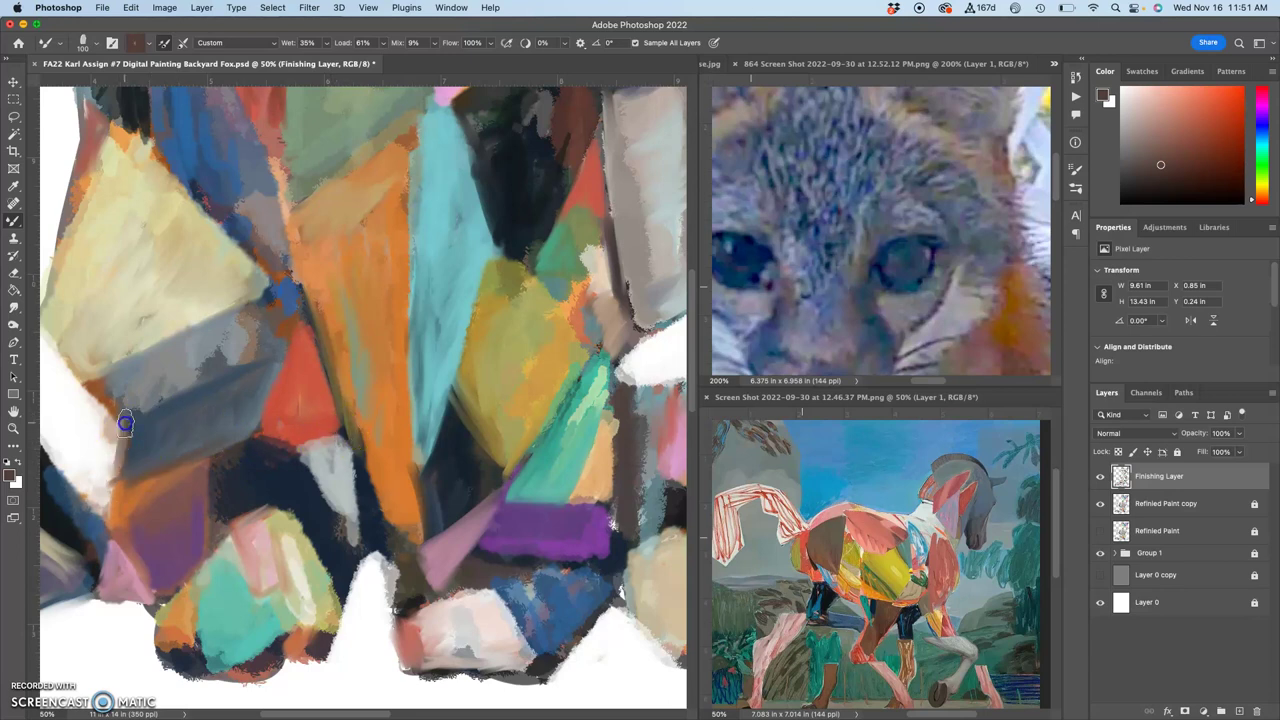
Paint a dark brown facet in the mauve chest patch beside the pale grey patch, and touch up the dark band under the chin
key("super+minus")
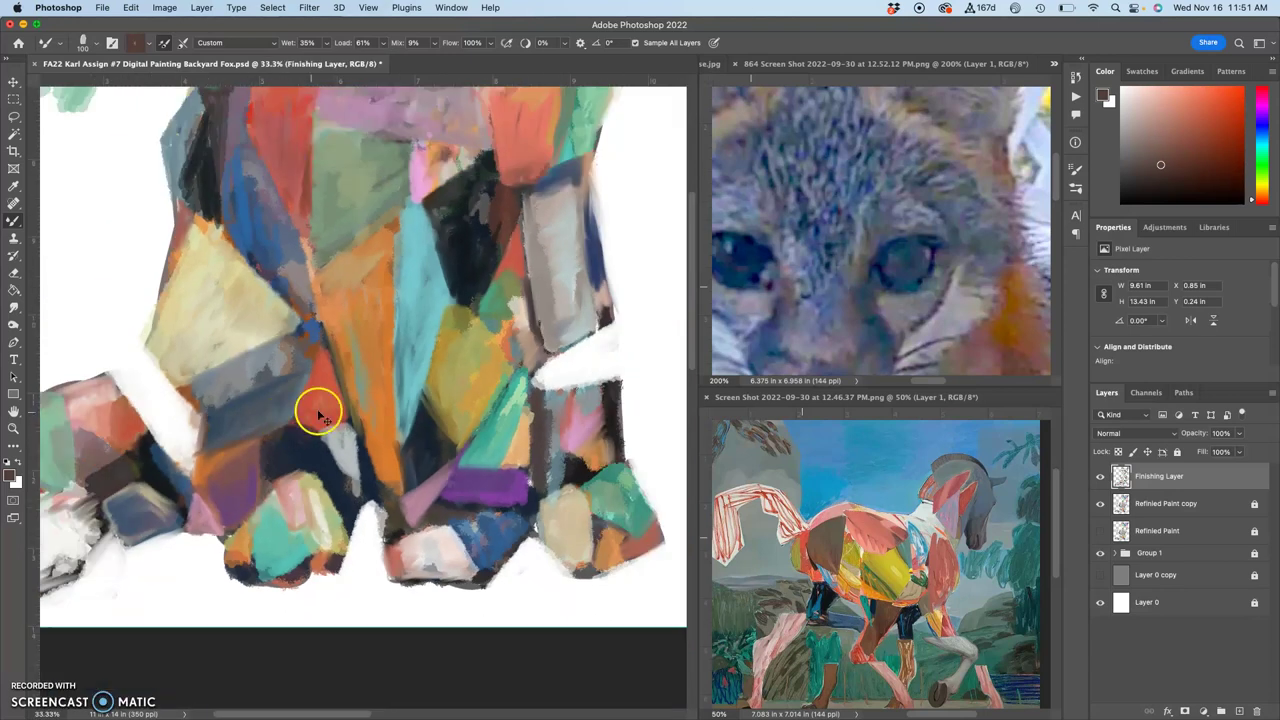
key("super+minus")
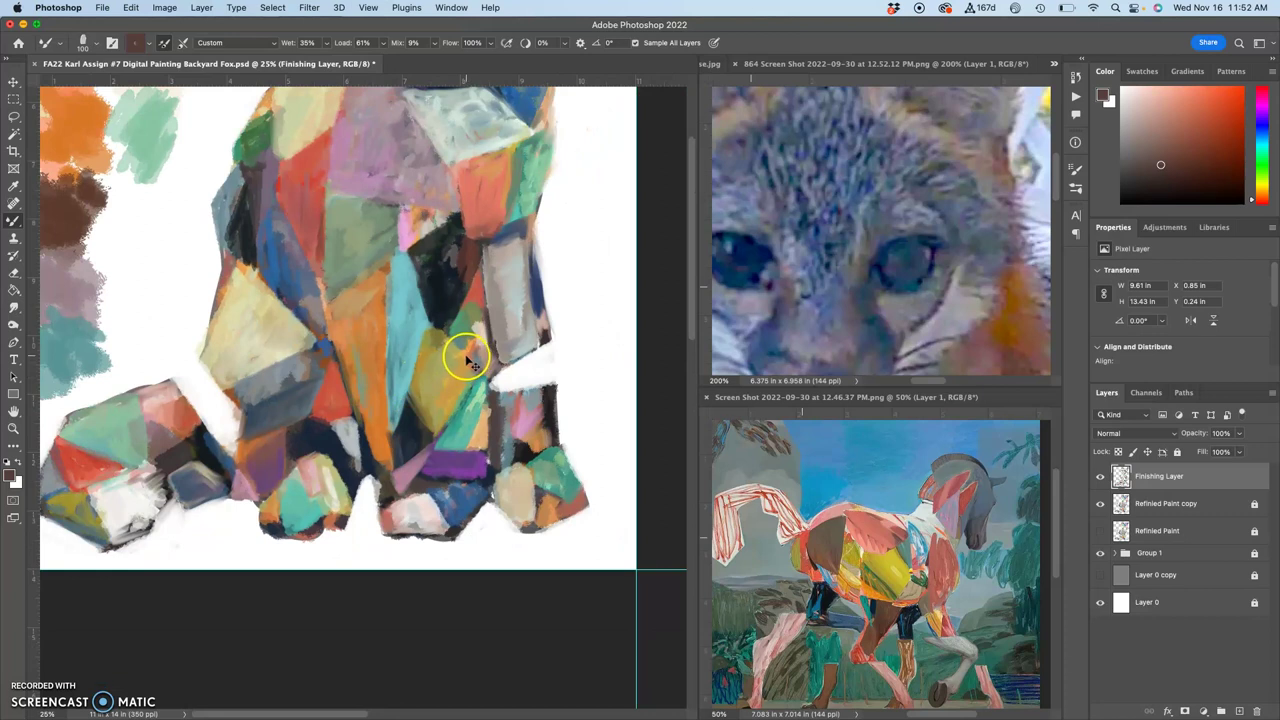
key("super+minus")
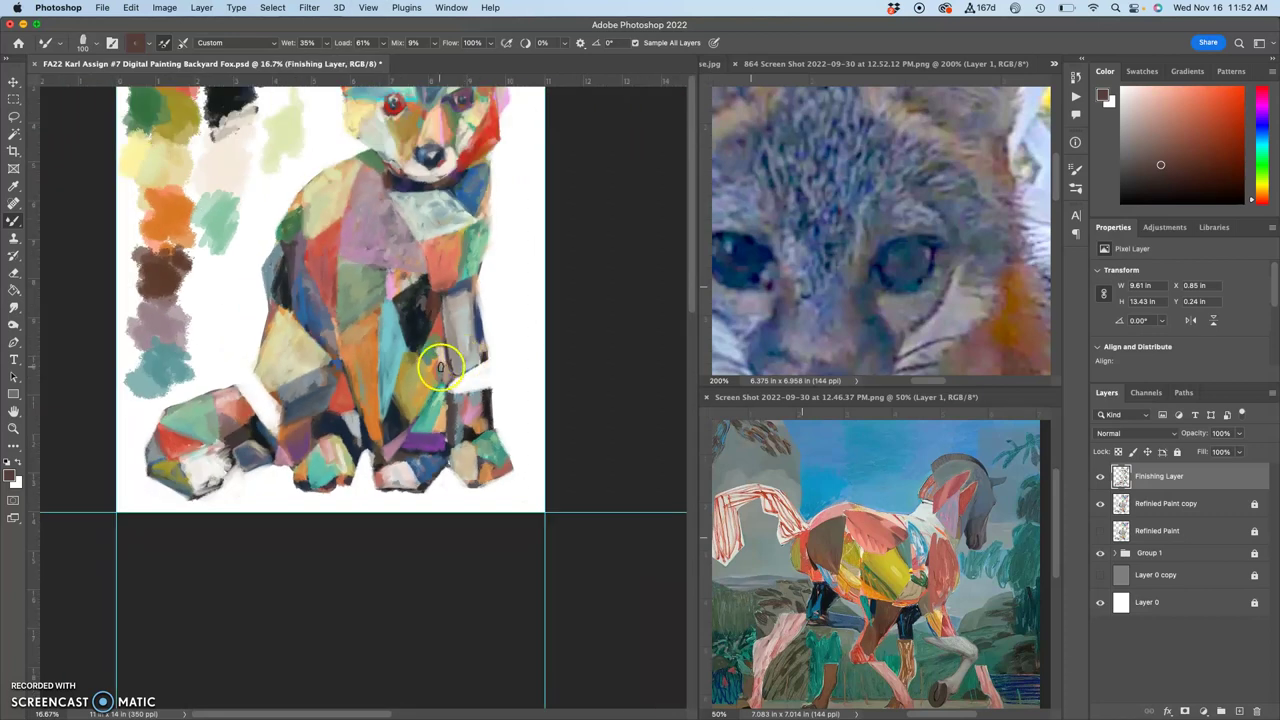
key("super+plus")
key("super+plus")
key("super+plus")
left_click_drag(445, 320, 391, 574)
left_click_drag(414, 286, 370, 446)
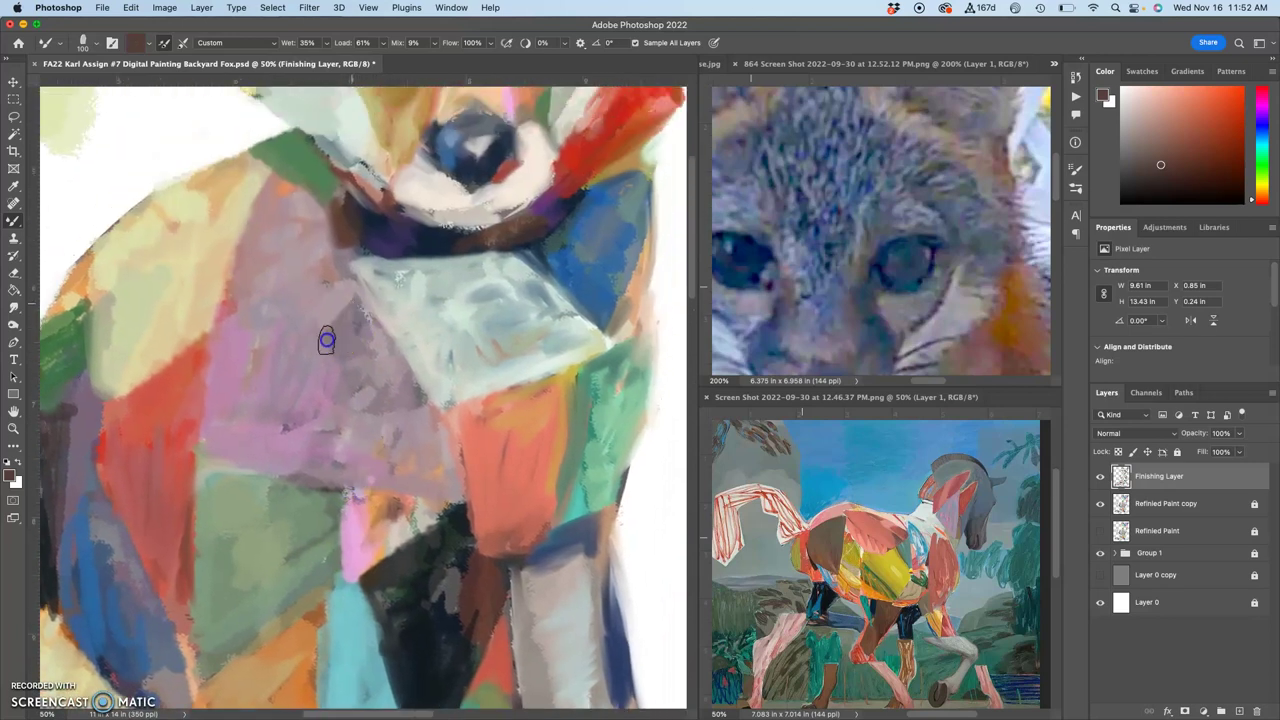
mouse_move(338, 319)
left_mouse_down()
mouse_move(348, 367)
mouse_move(375, 368)
mouse_move(418, 402)
mouse_move(375, 399)
mouse_move(369, 323)
left_mouse_up()
left_click(436, 224)
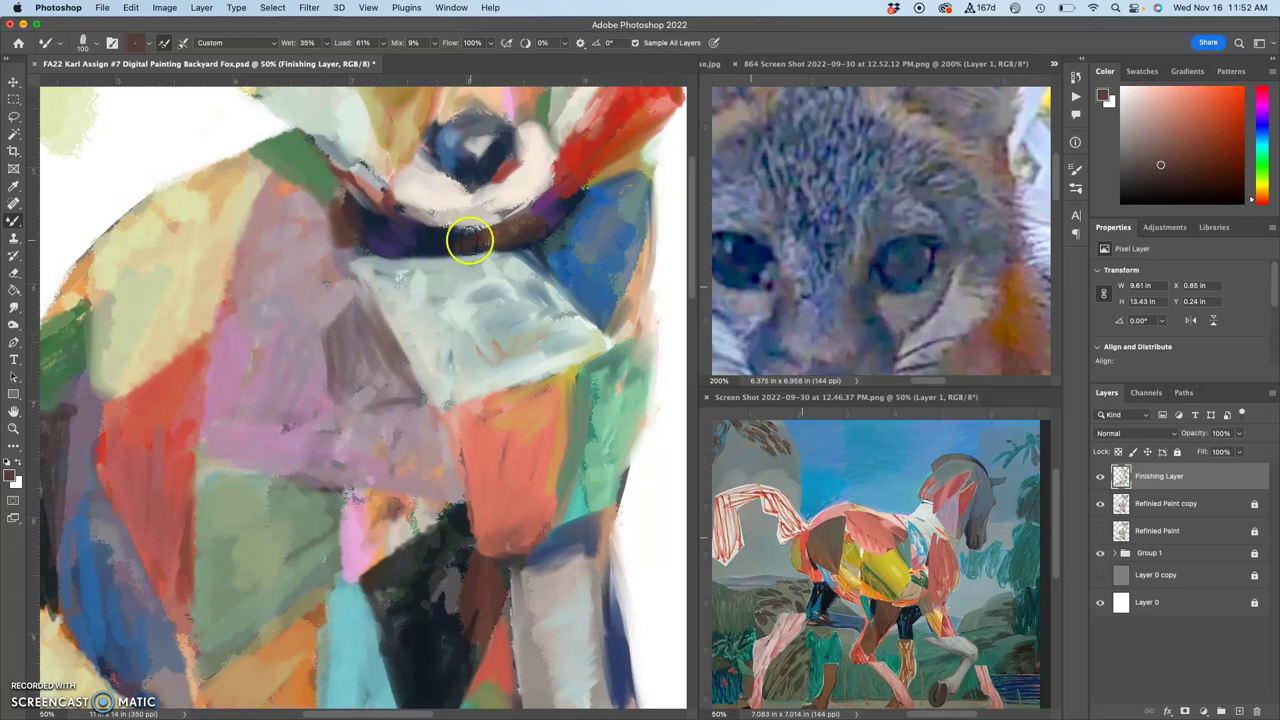
Paint a sampled blue-grey wedge along the bottom of the brown facet in the mauve chest patch
left_click(550, 563, "alt")
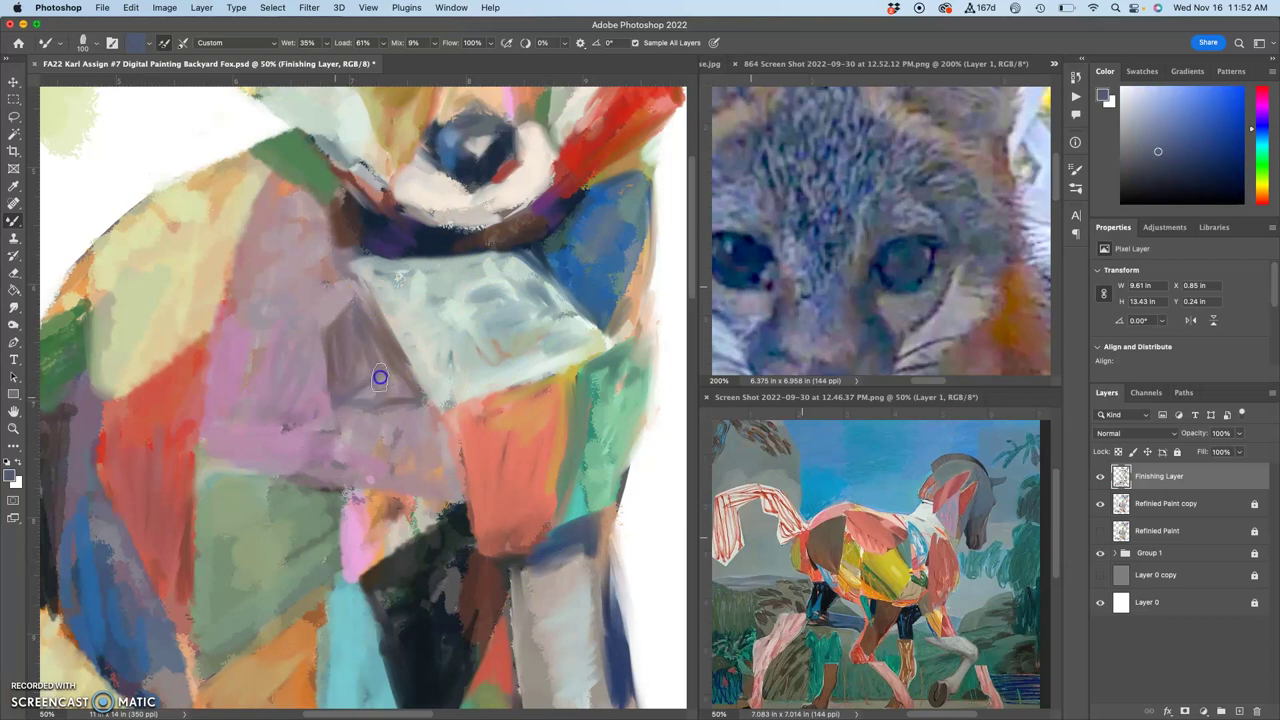
left_click(348, 402)
mouse_move(415, 392)
left_mouse_down()
mouse_move(344, 399)
mouse_move(391, 392)
left_mouse_up()
mouse_move(390, 393)
left_mouse_down()
mouse_move(363, 384)
mouse_move(406, 372)
left_mouse_up()
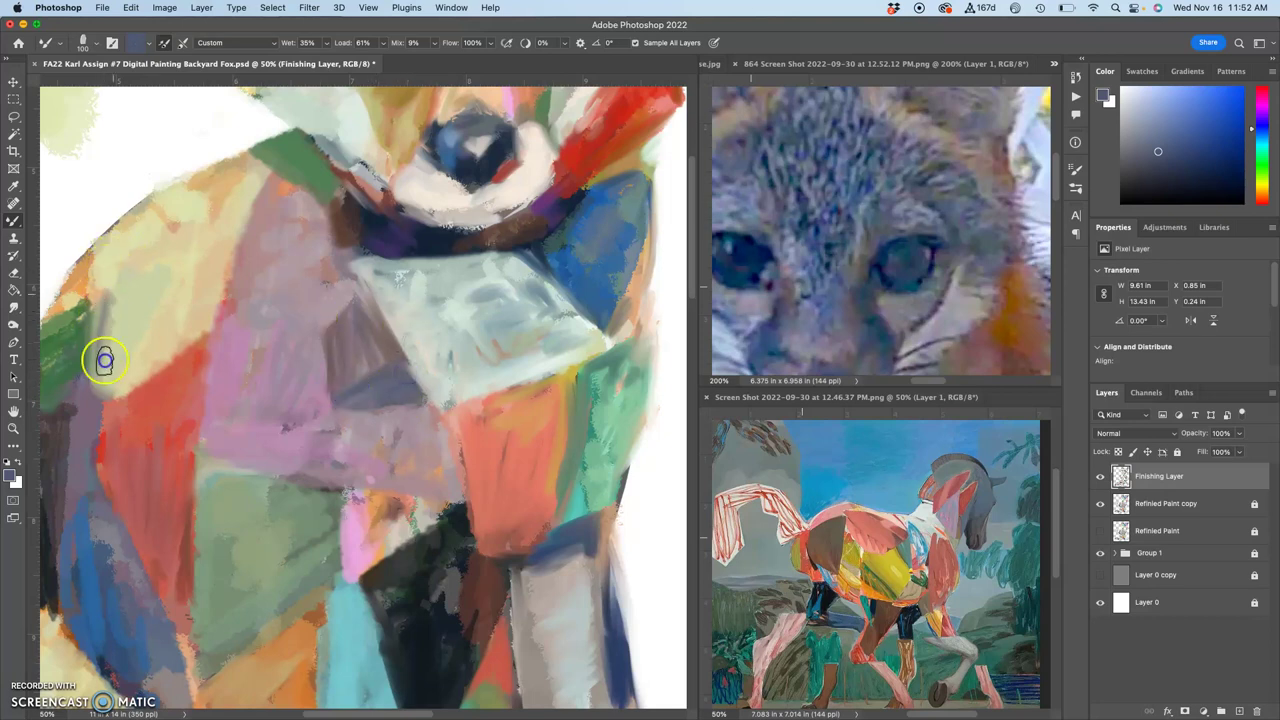
Touch up the pale yellow-green shoulder patch with sampled pale green, add a light orange band along its mauve border, and save the painting
left_click(91, 393, "alt")
left_click(120, 366, "alt")
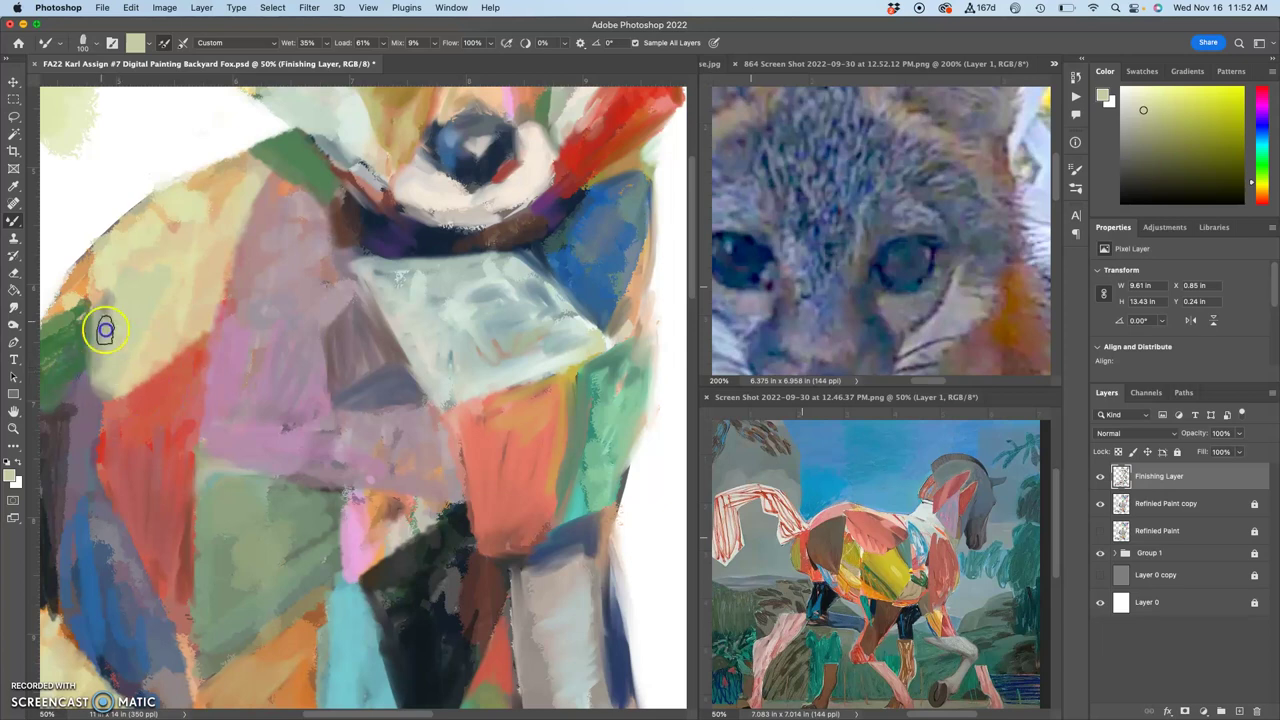
left_click(87, 257, "alt")
mouse_move(218, 187)
left_mouse_down()
mouse_move(198, 227)
mouse_move(236, 180)
mouse_move(194, 291)
mouse_move(187, 276)
mouse_move(238, 212)
mouse_move(228, 244)
mouse_move(210, 245)
mouse_move(202, 270)
mouse_move(251, 187)
mouse_move(204, 264)
mouse_move(208, 222)
mouse_move(240, 180)
mouse_move(205, 273)
left_mouse_up()
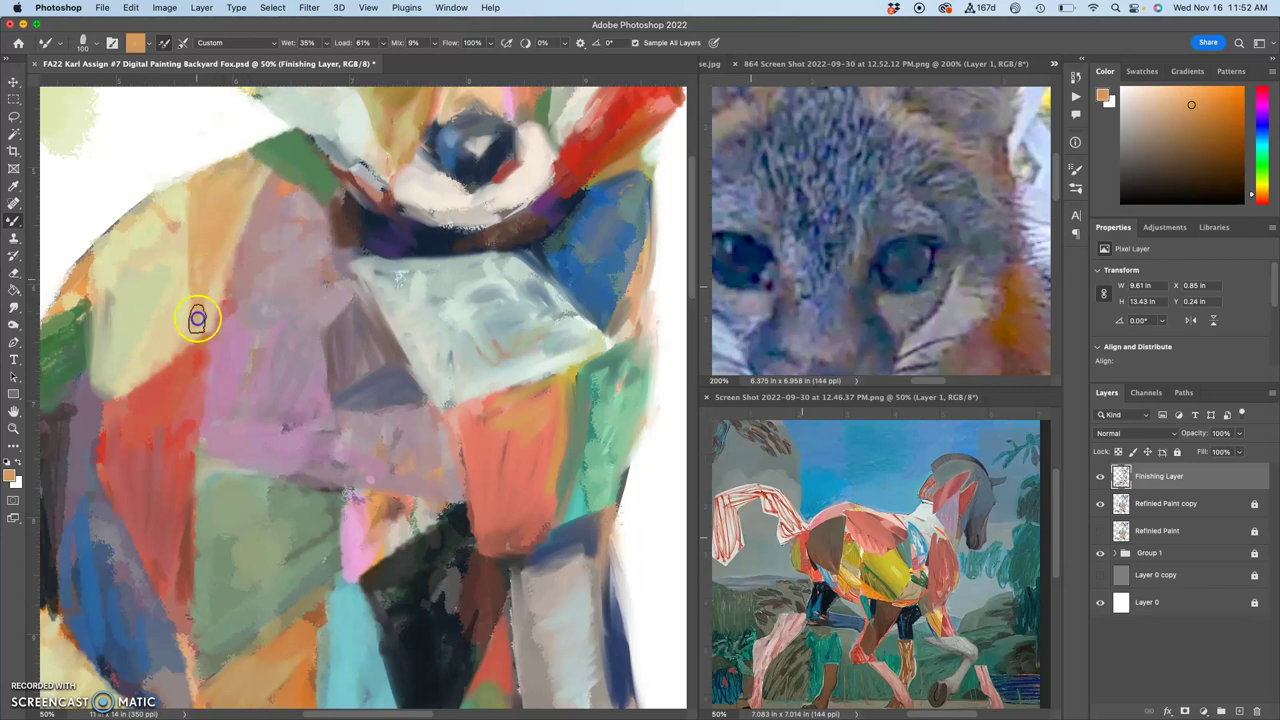
mouse_move(197, 321)
left_mouse_down()
mouse_move(208, 304)
mouse_move(196, 315)
left_mouse_up()
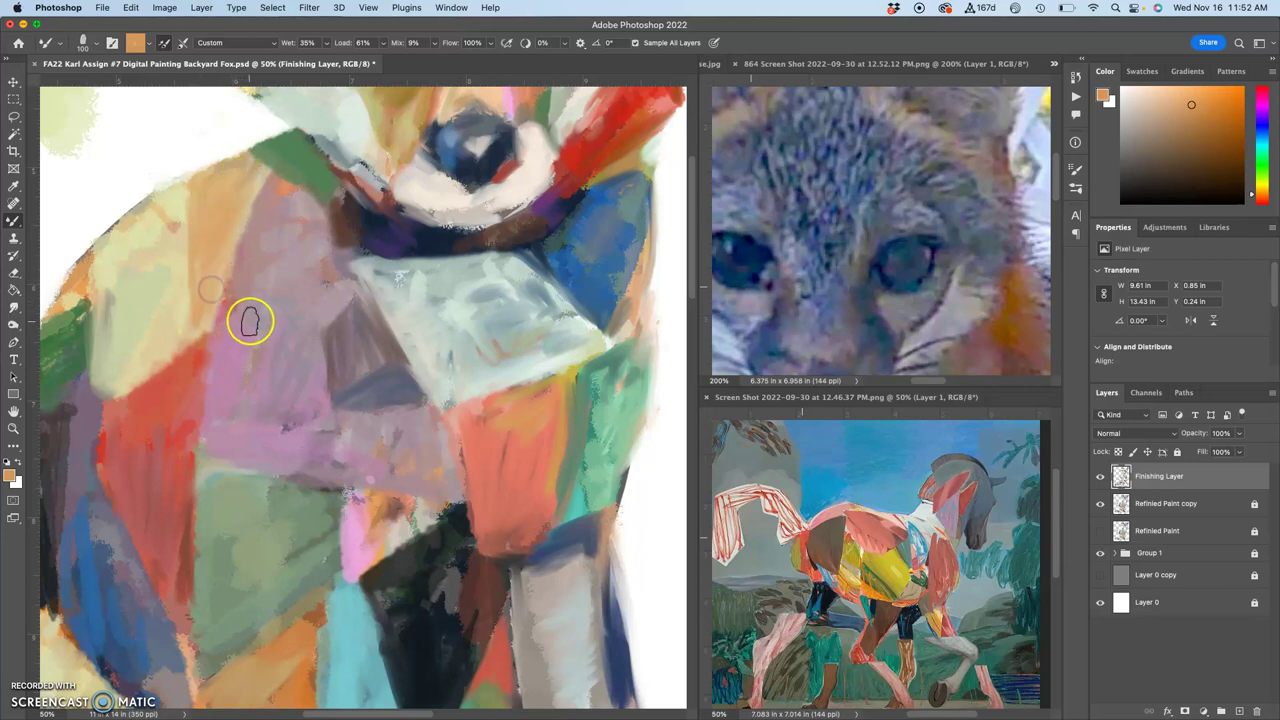
key("cmd+s")
Blend sampled pale green, beige and grey into the lilac tuft beside the red cheek patch
key("cmd+minus")
key("cmd+minus")
key("cmd+minus")
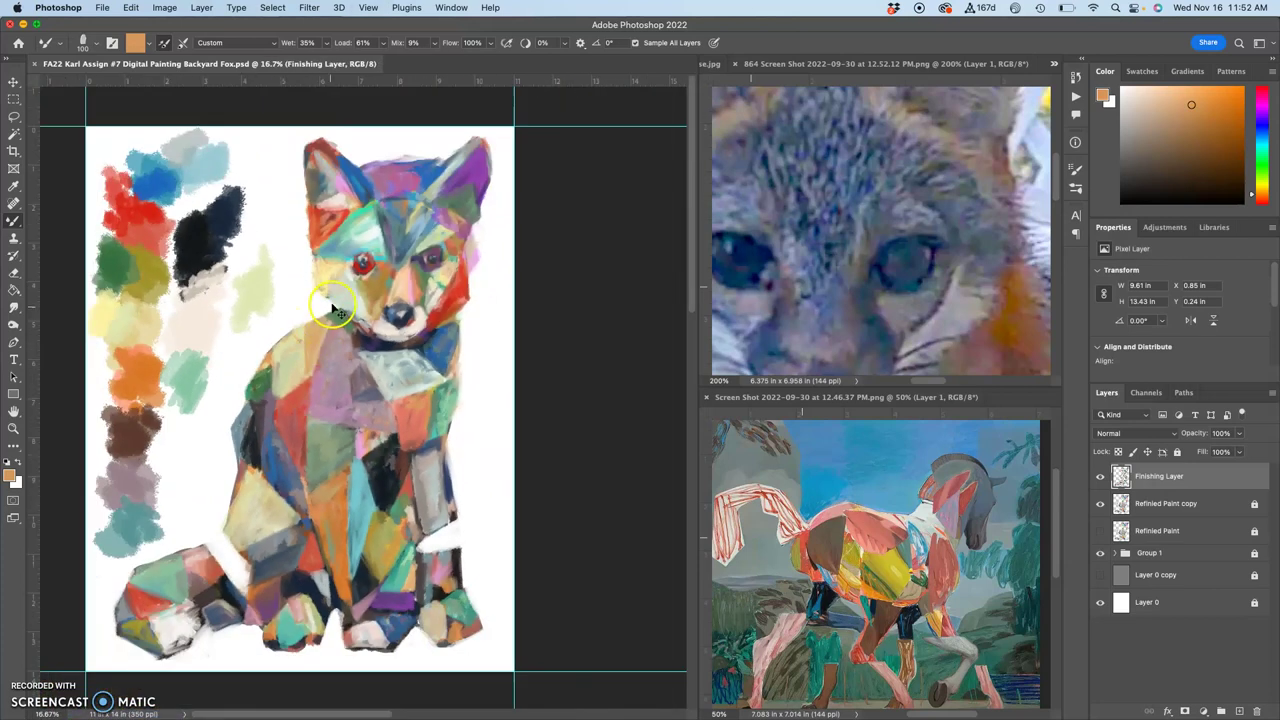
key("super+plus")
key("super+plus")
key("super+plus")
left_click_drag(364, 225, 172, 504)
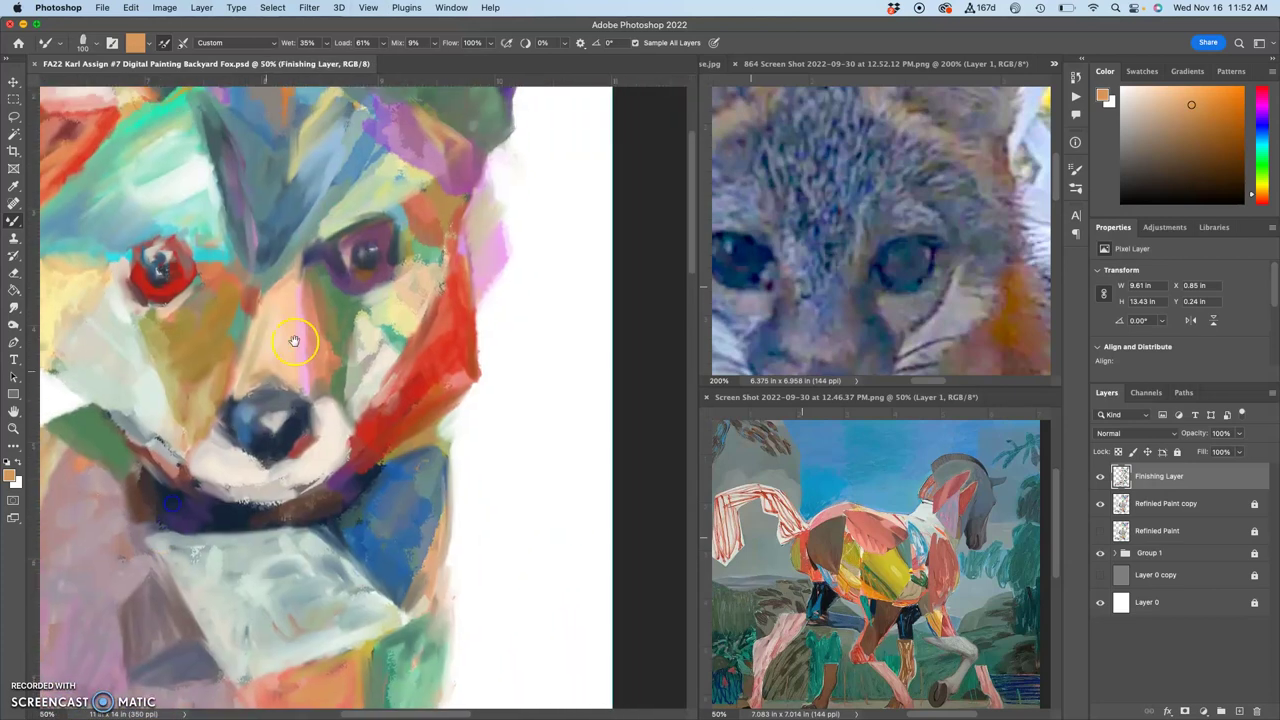
left_click(394, 330, "alt")
mouse_move(480, 206)
left_mouse_down()
mouse_move(494, 200)
mouse_move(486, 174)
left_mouse_up()
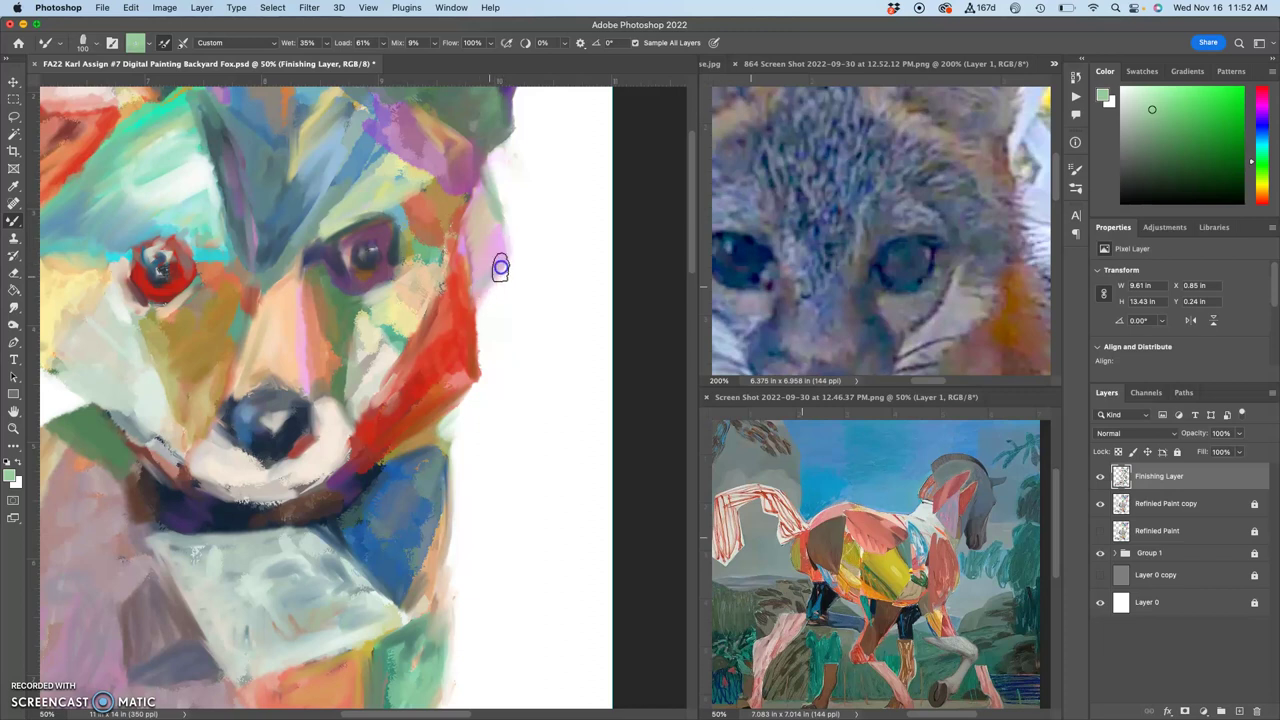
left_click(438, 264, "alt")
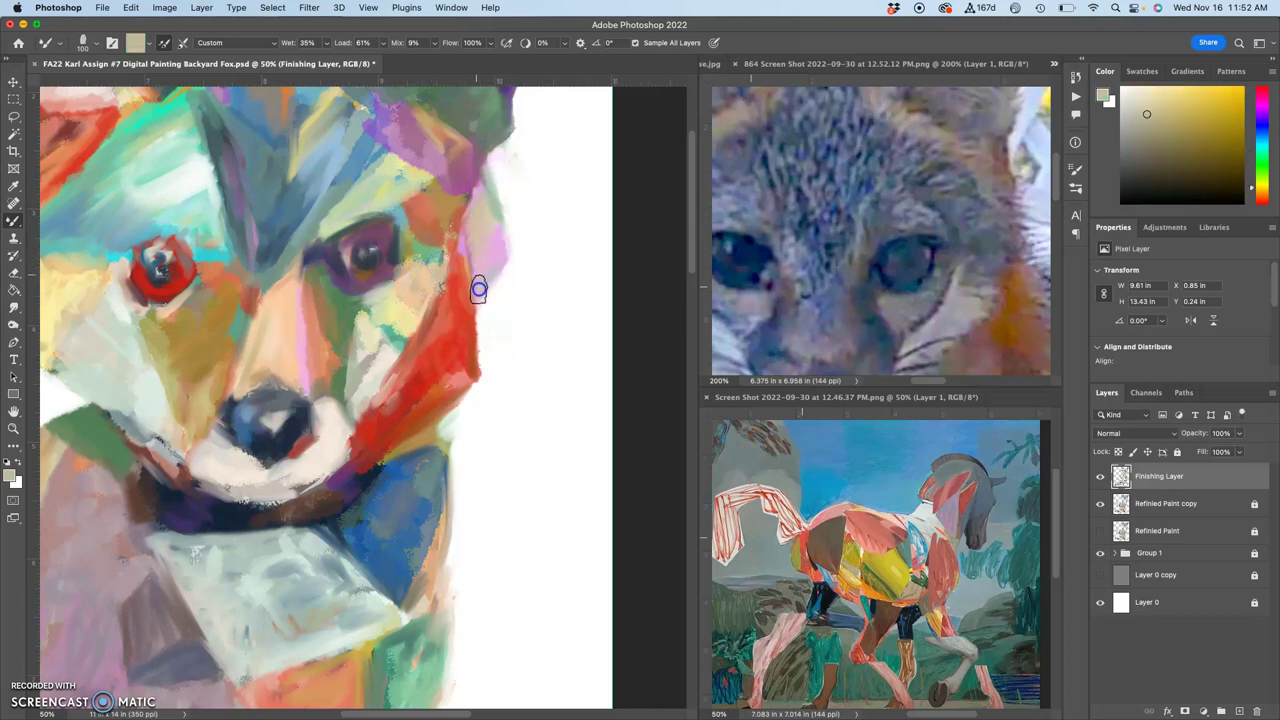
left_click(460, 192, "alt")
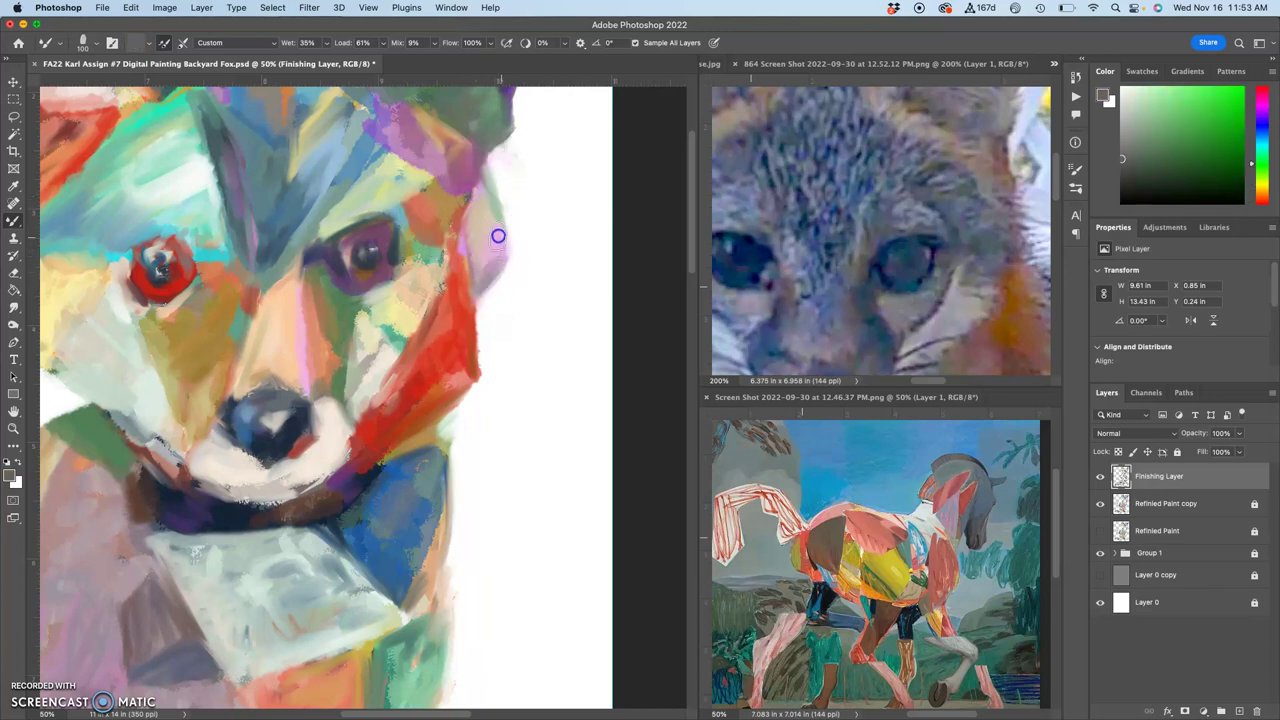
Compare the whole painting with and without the Finishing Layer by toggling that layer's visibility
key("super+minus")
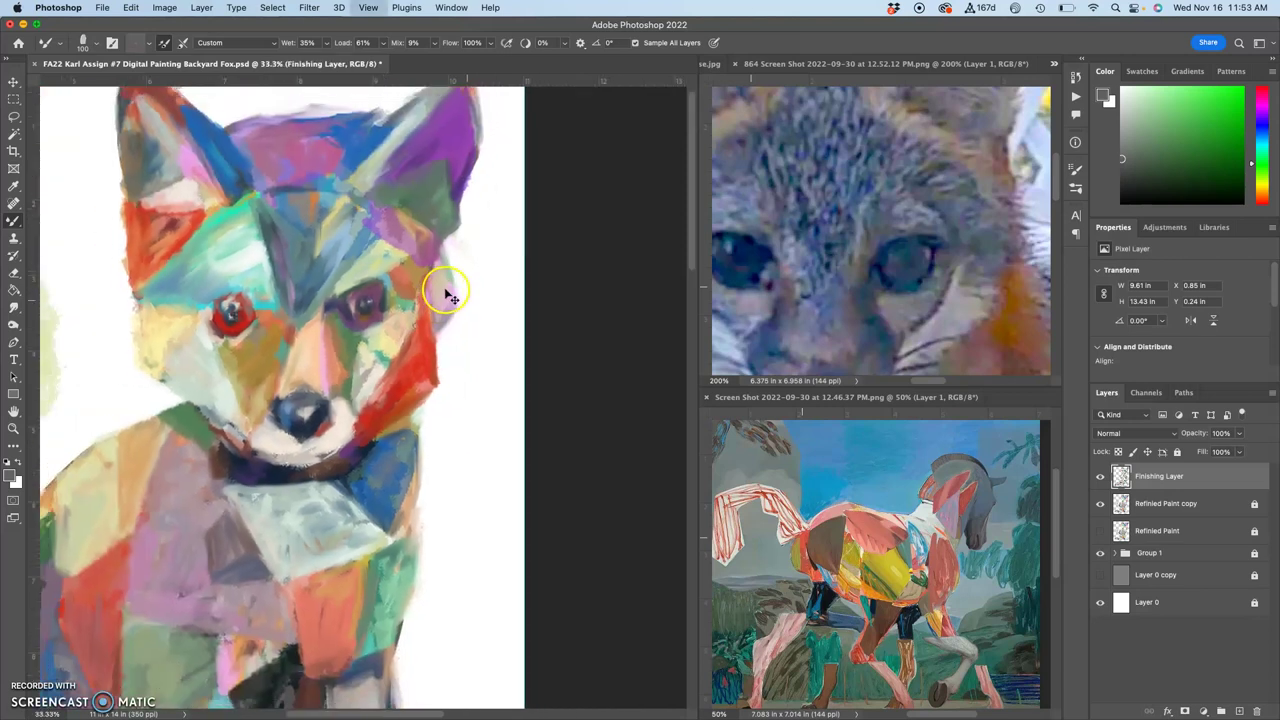
key("super+minus")
left_click_drag(443, 283, 546, 199)
left_click(1100, 477)
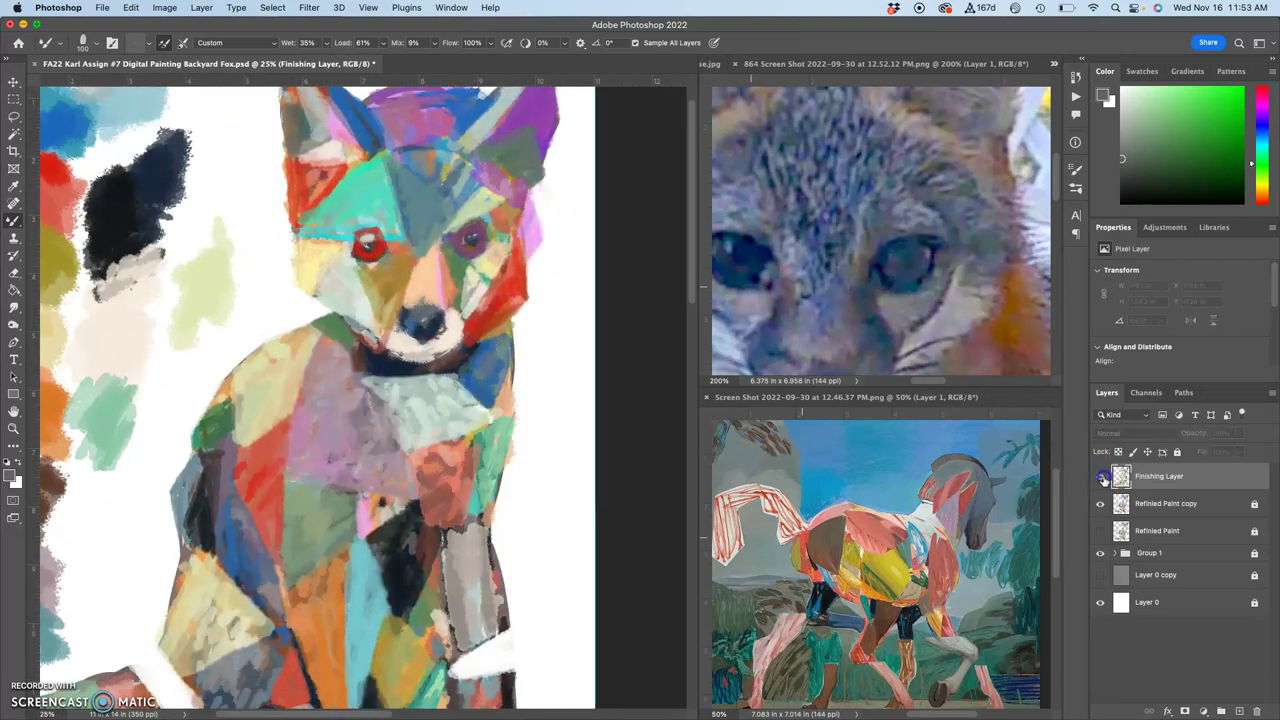
left_click(1101, 477)
left_click(1102, 477)
left_click(1103, 477)
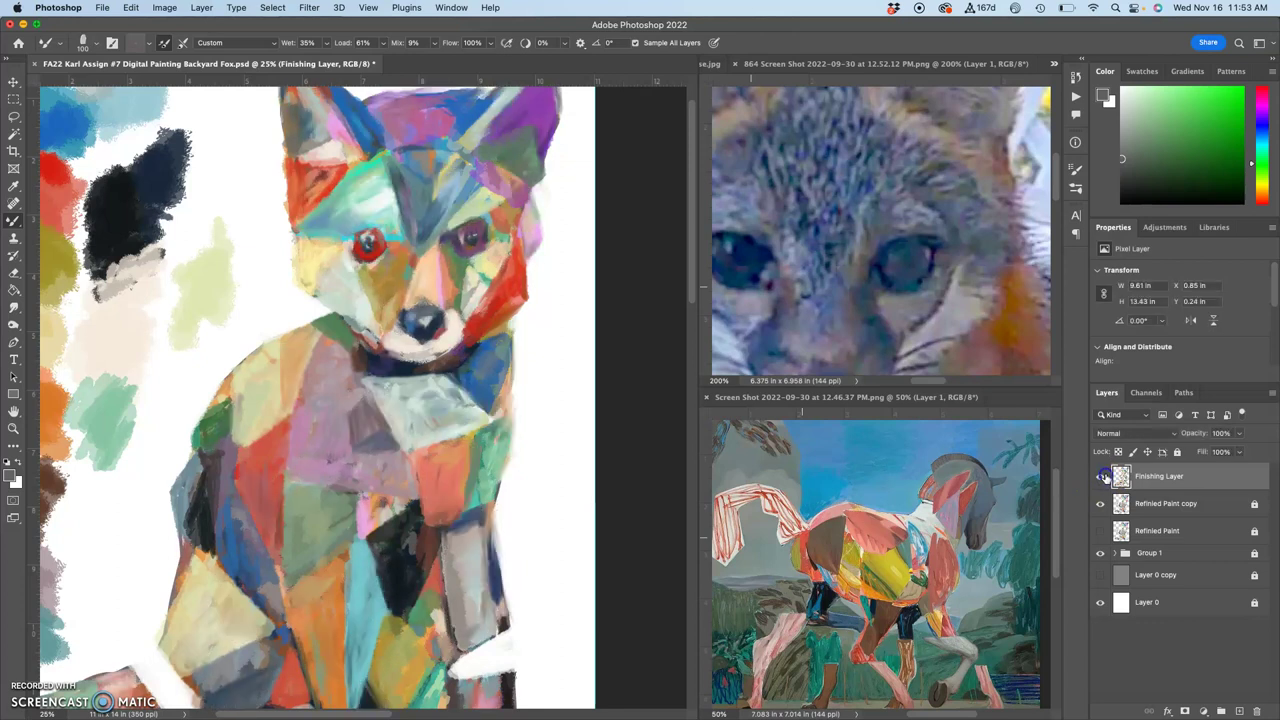
key("super+plus")
key("super+plus")
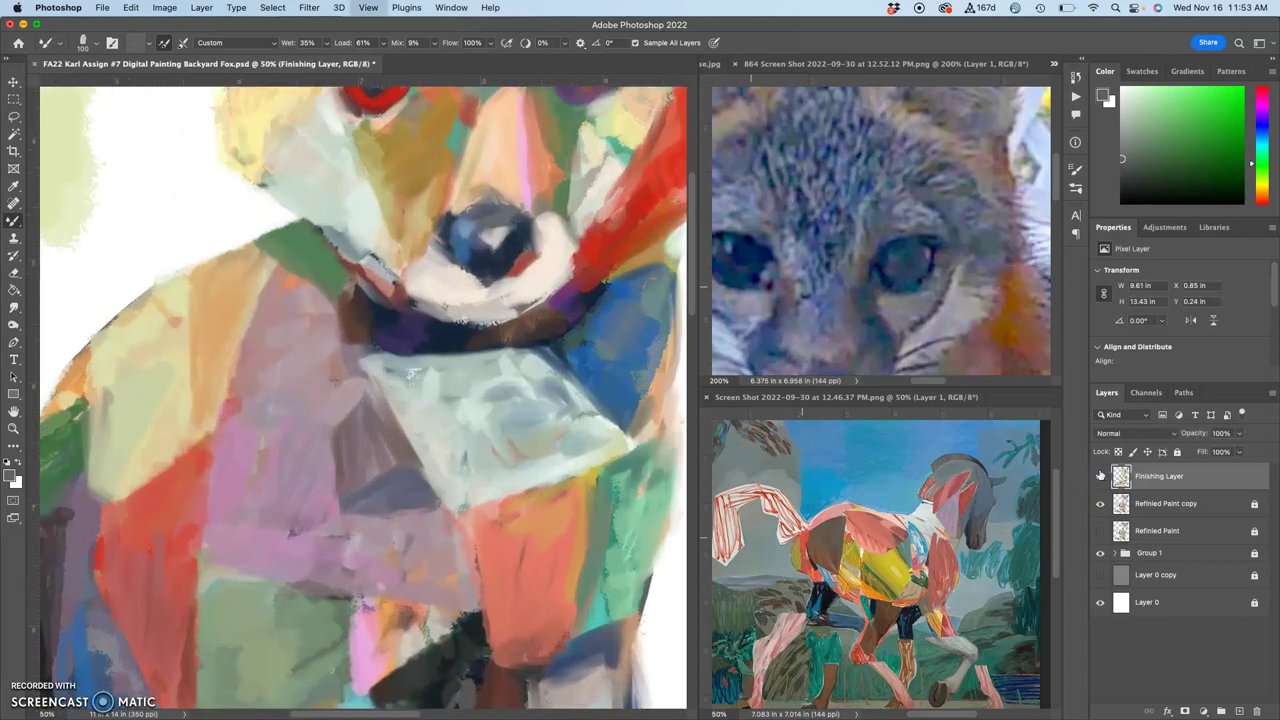